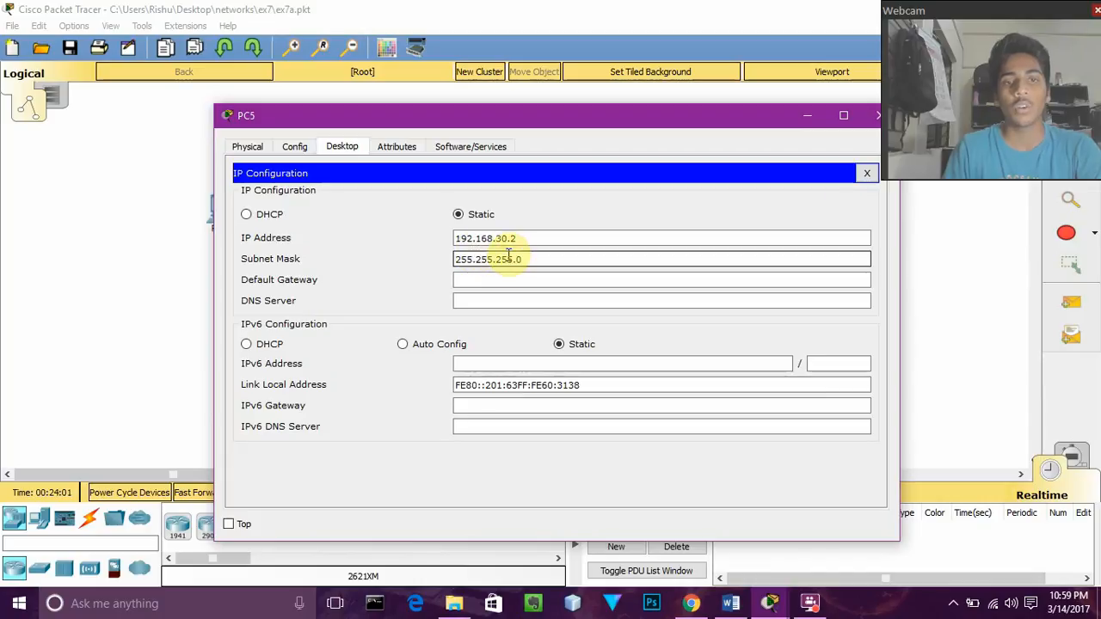
Close PC5's window and check the IP configuration of PC6
click(877, 114)
click(393, 410)
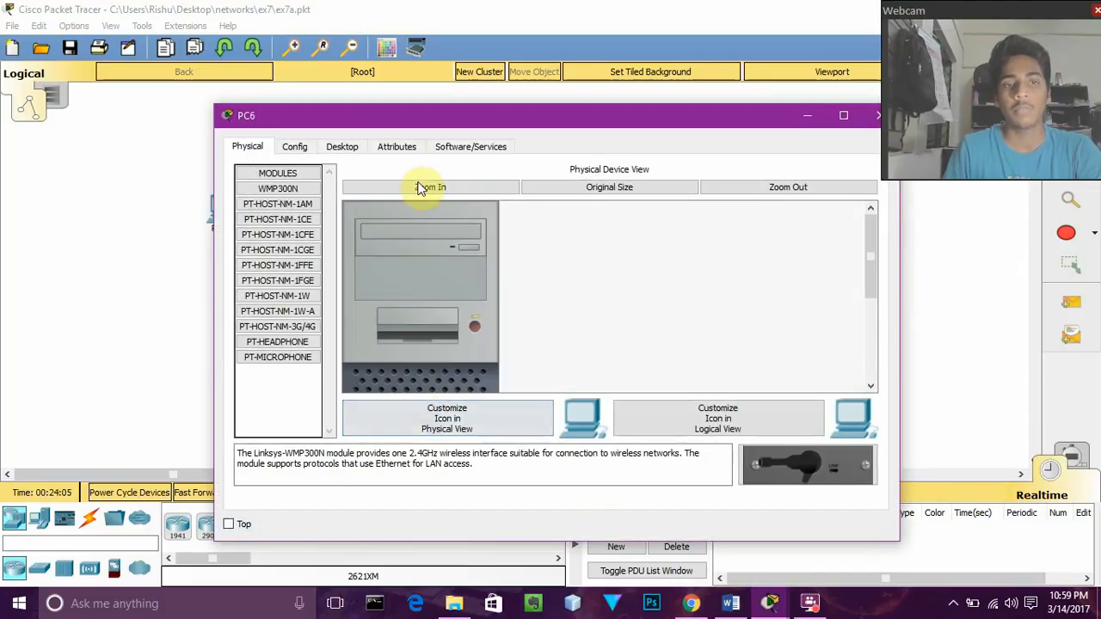
click(394, 147)
click(343, 148)
click(325, 198)
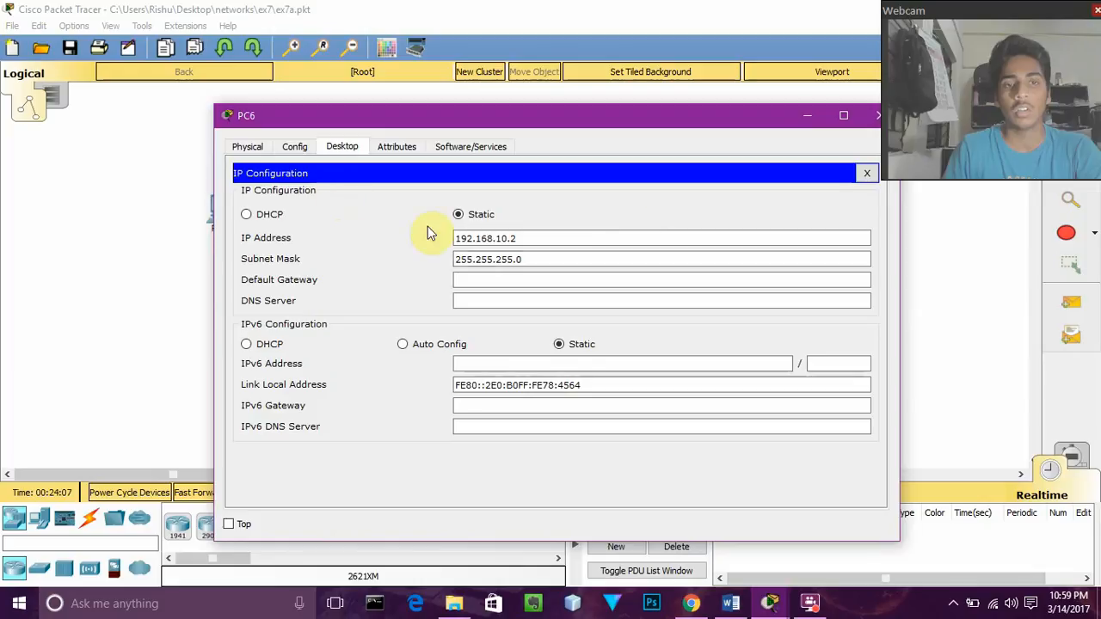
click(876, 116)
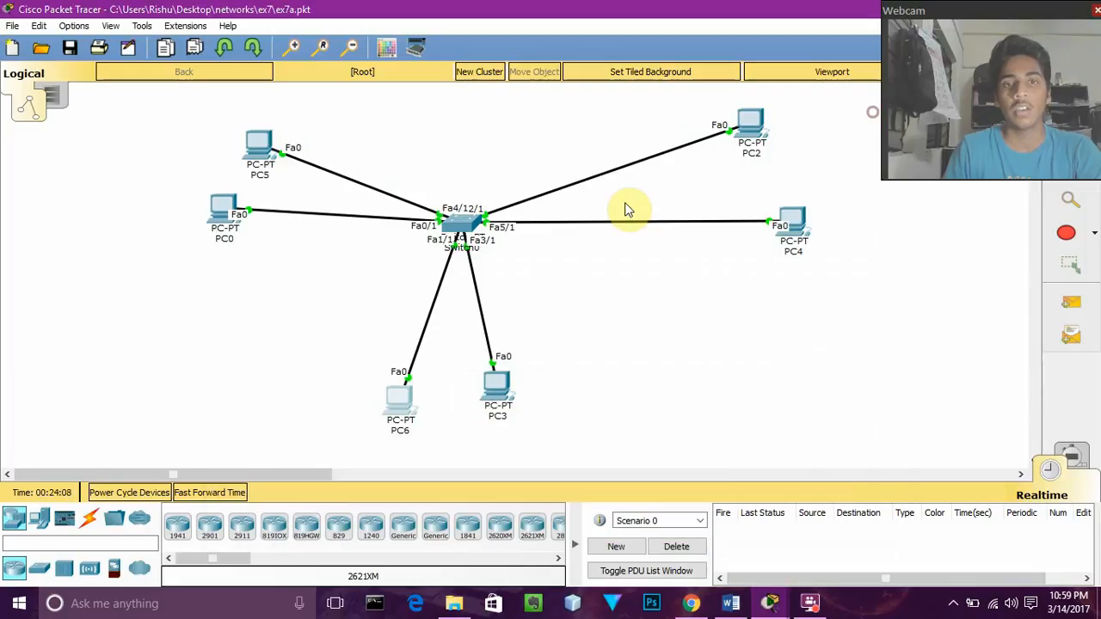
Check the IP configuration of PC2 and close its window
click(747, 123)
click(356, 146)
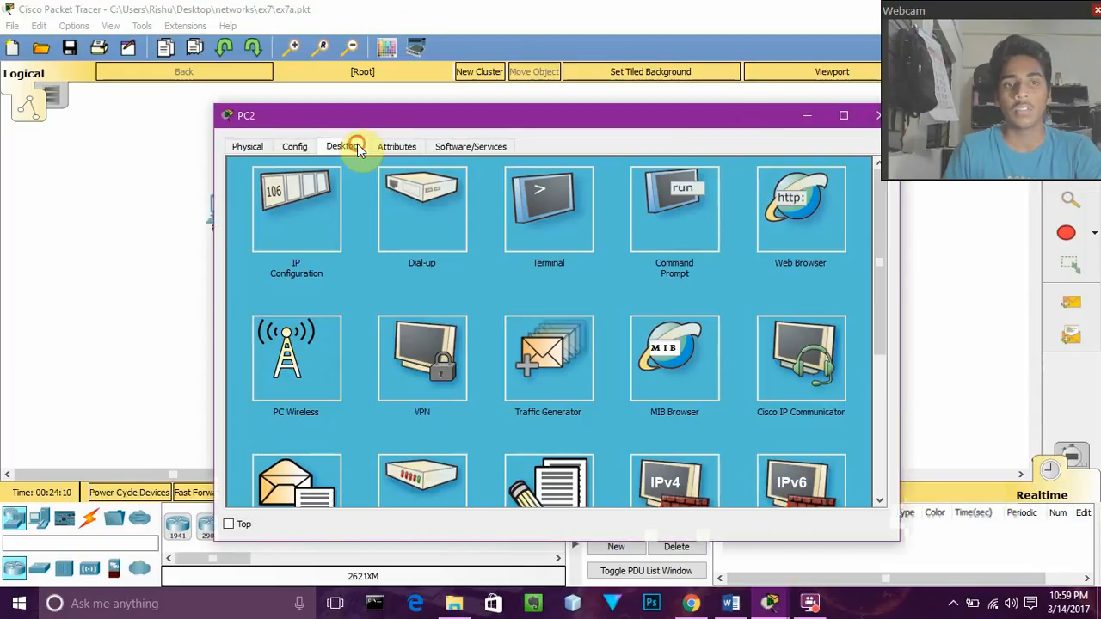
click(311, 215)
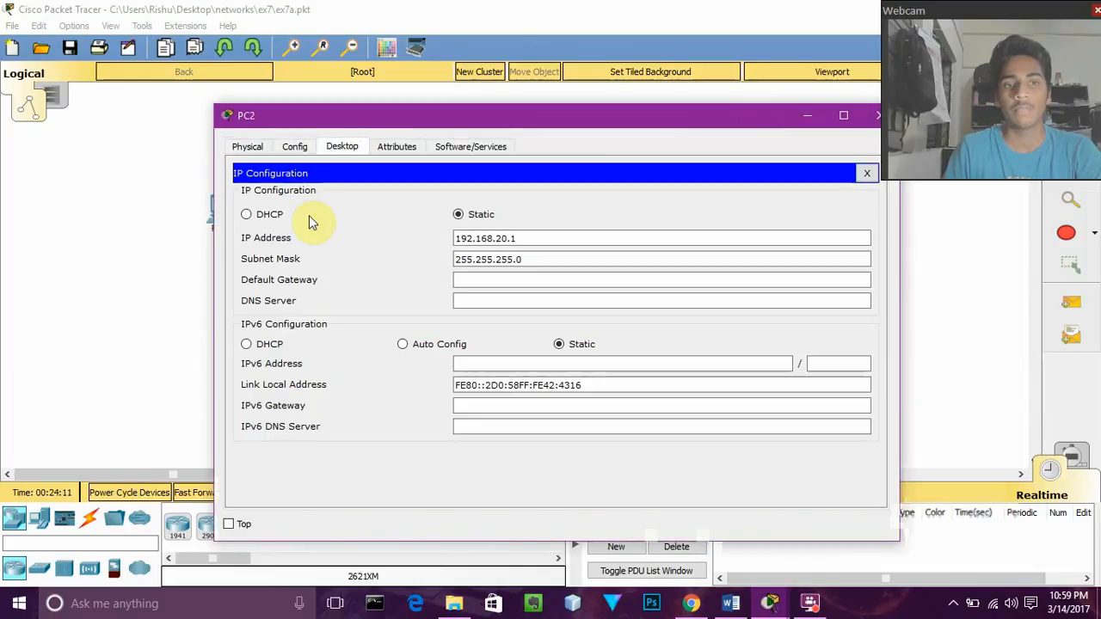
click(876, 115)
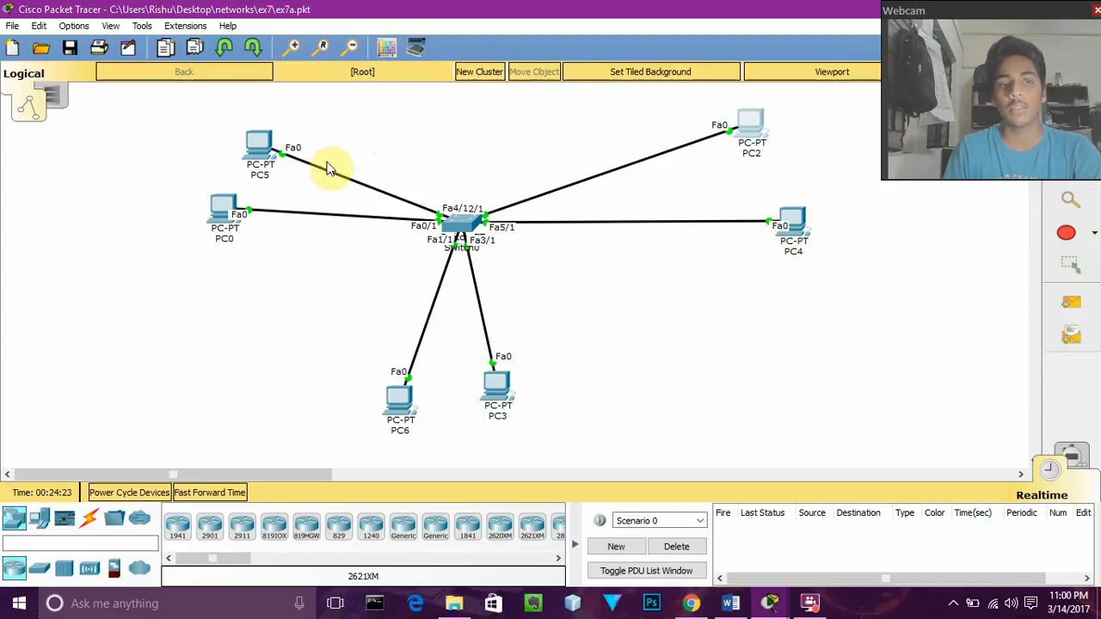
Move PC0 slightly down and PC5 slightly to the left in the topology
mouse_move(269, 163)
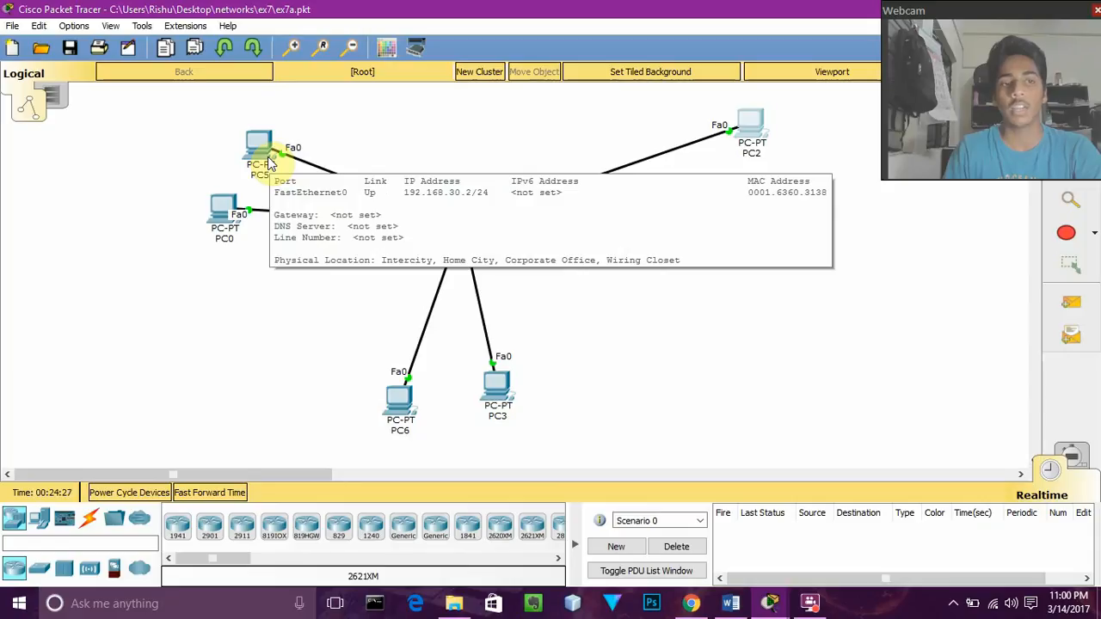
drag(223, 212, 222, 234)
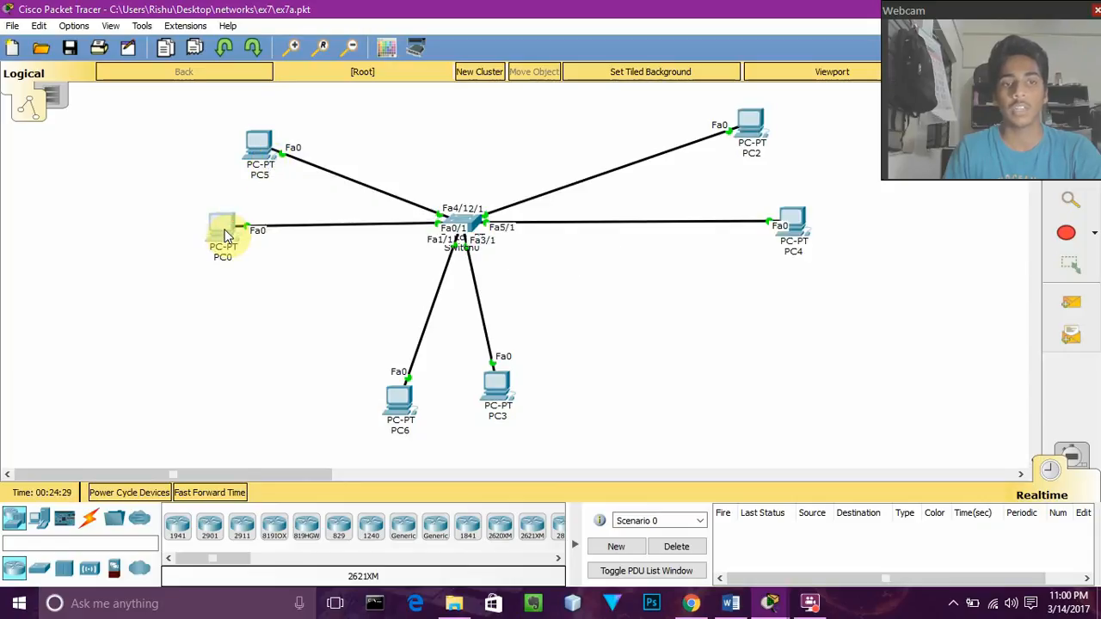
mouse_move(226, 236)
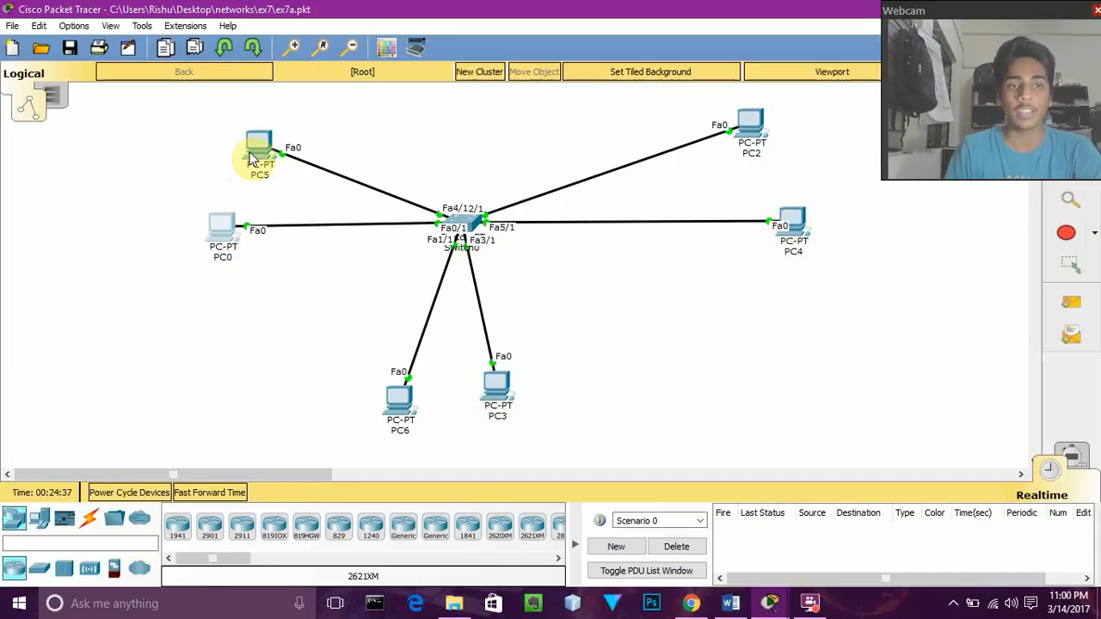
drag(253, 151, 233, 151)
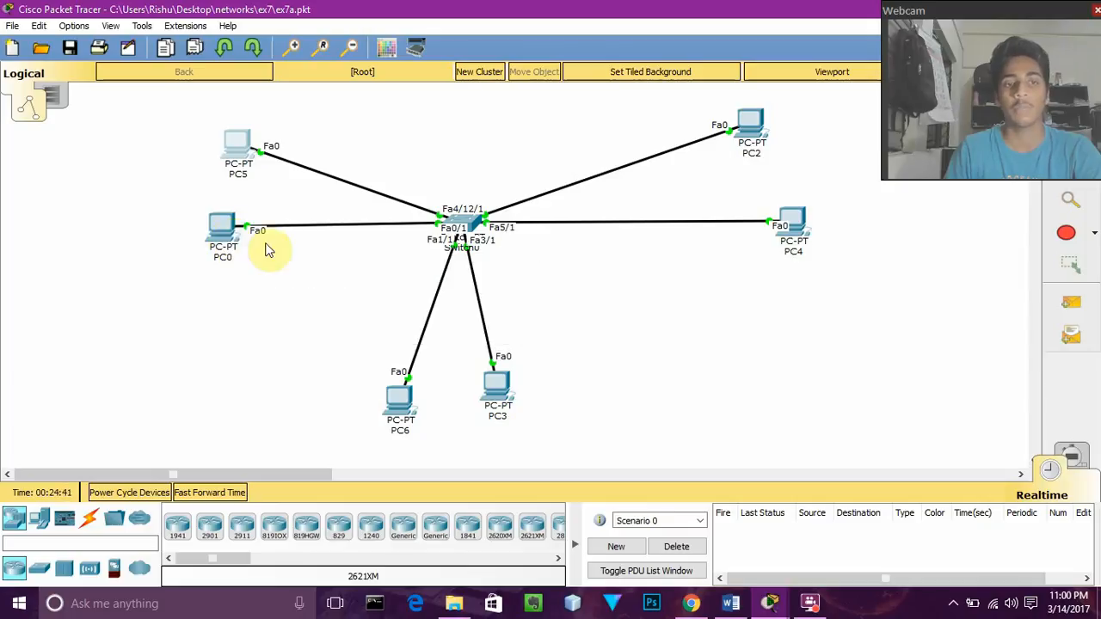
View the attributes of PC0 and close its window
double_click(221, 232)
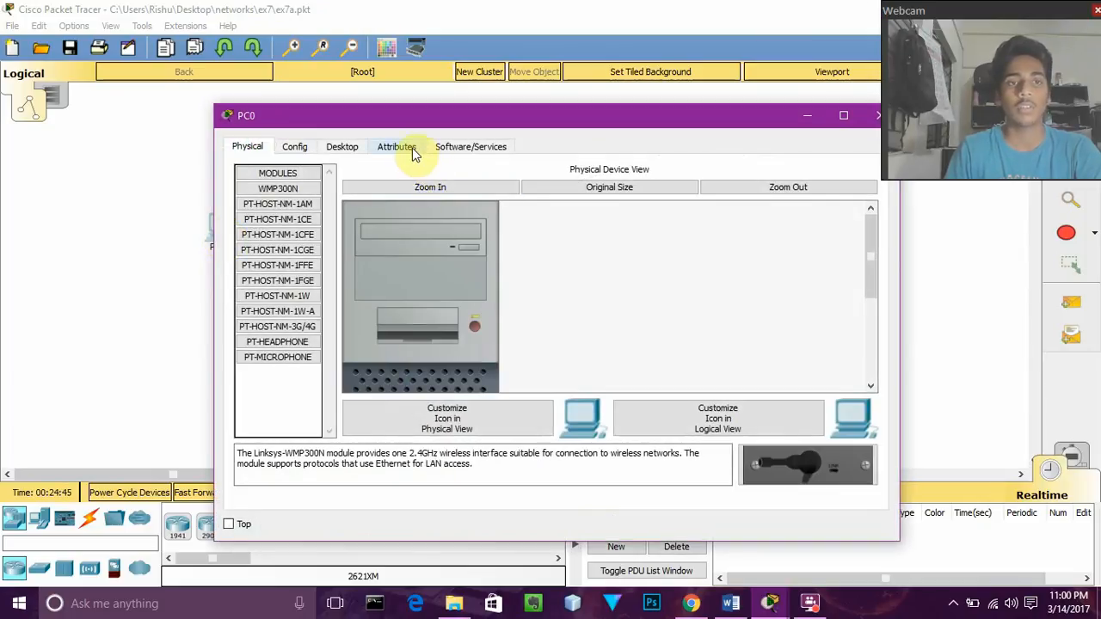
click(378, 144)
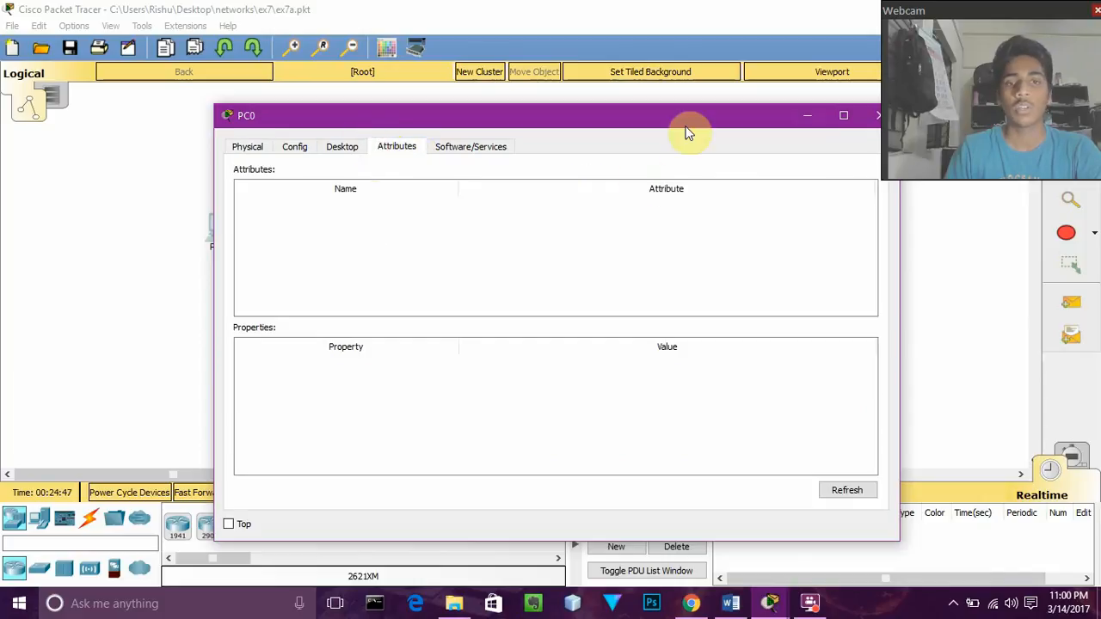
click(843, 115)
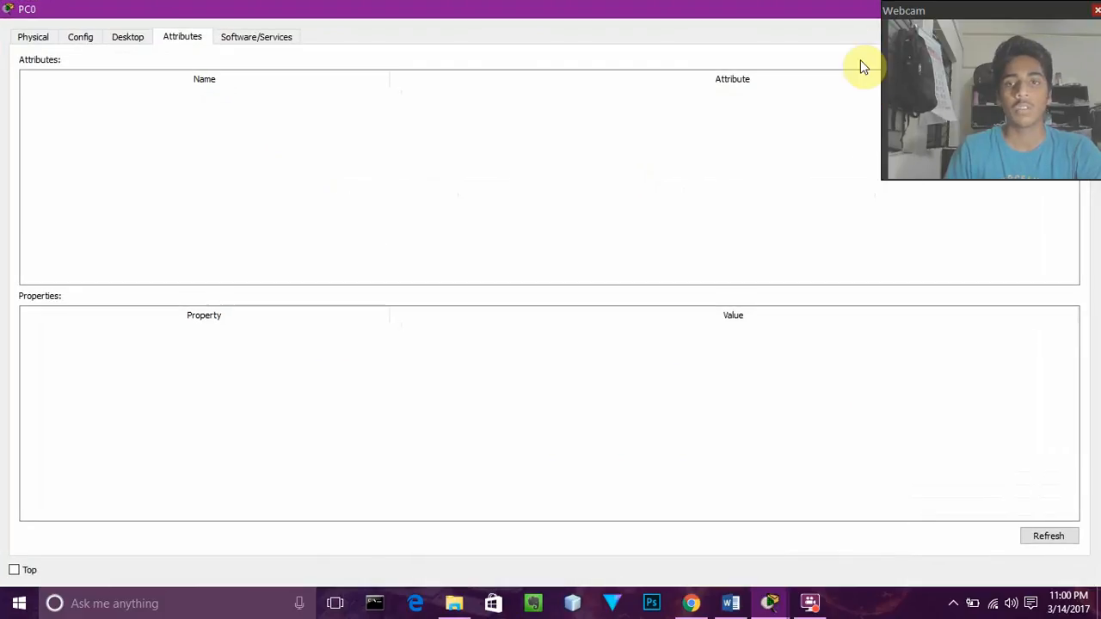
double_click(783, 10)
click(878, 117)
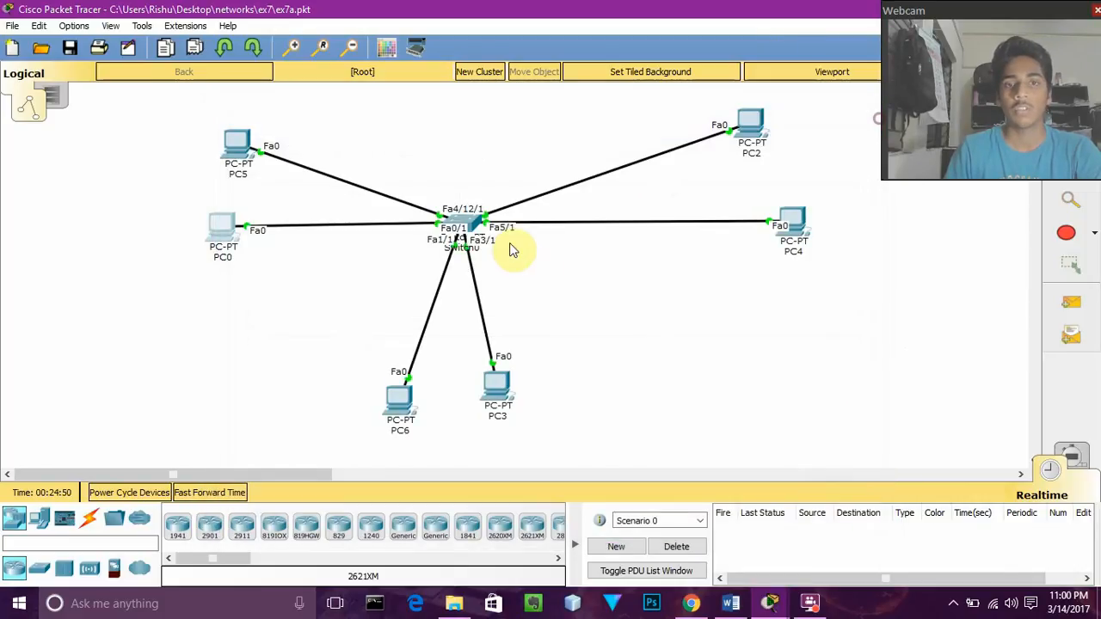
Open the command line of Switch0 and try to run the en command from configuration mode
click(465, 228)
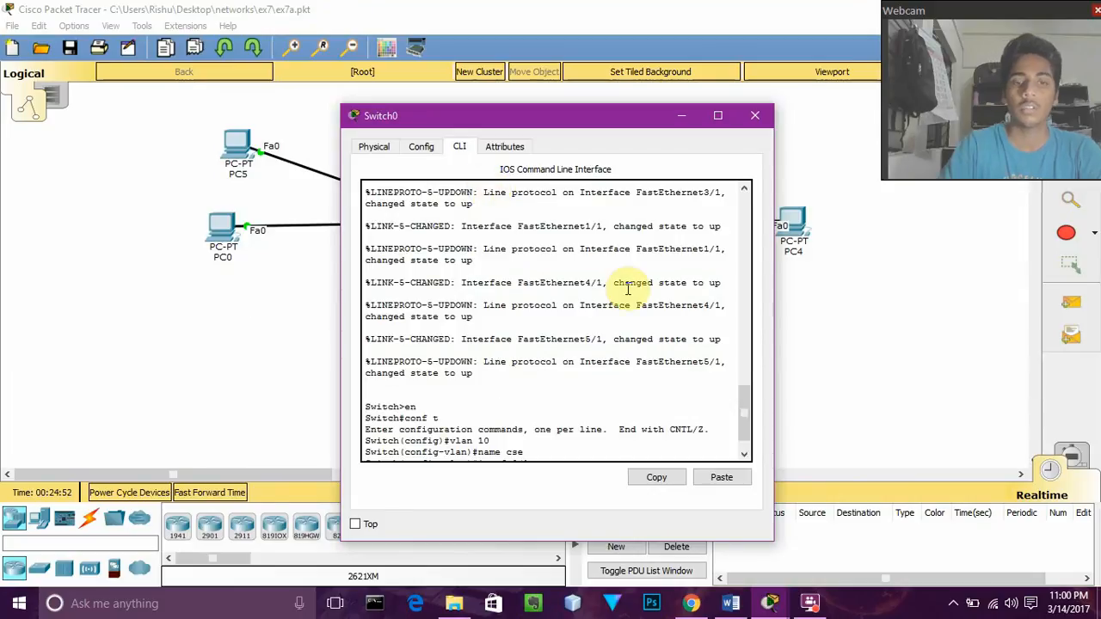
scroll(628, 292, down, 1)
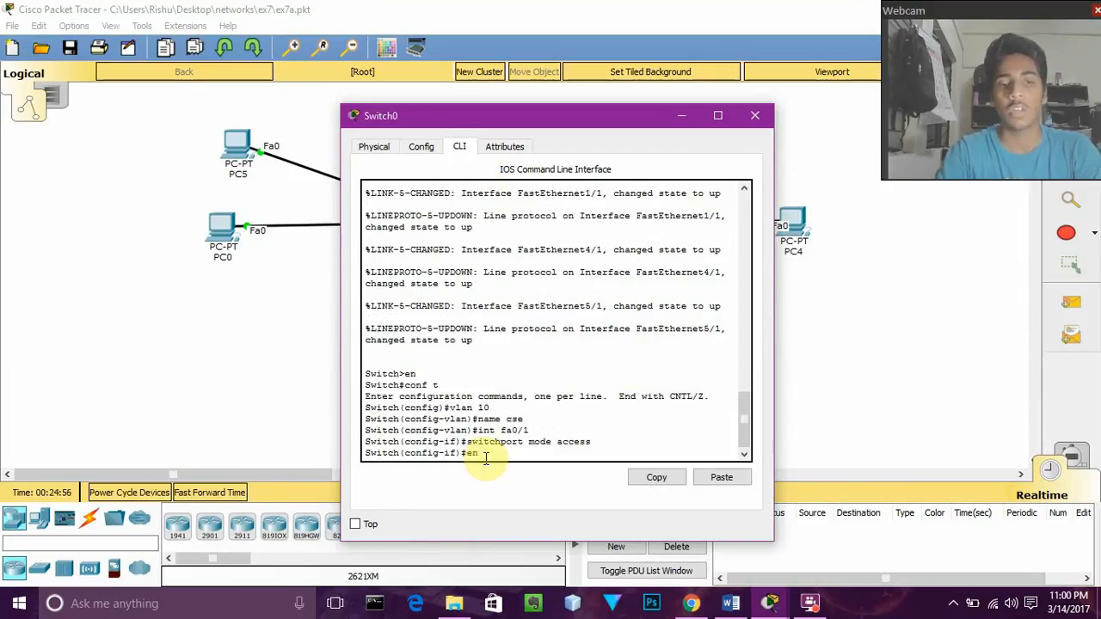
text(en)
key(Return)
text(e)
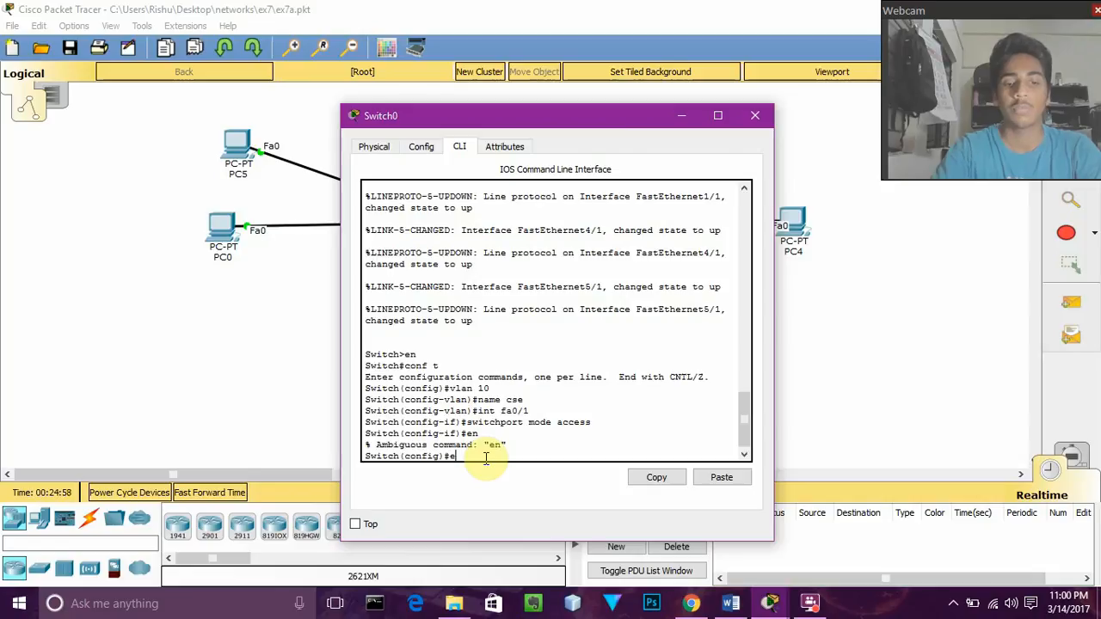
text(b)
key(Return)
text(en)
key(Return)
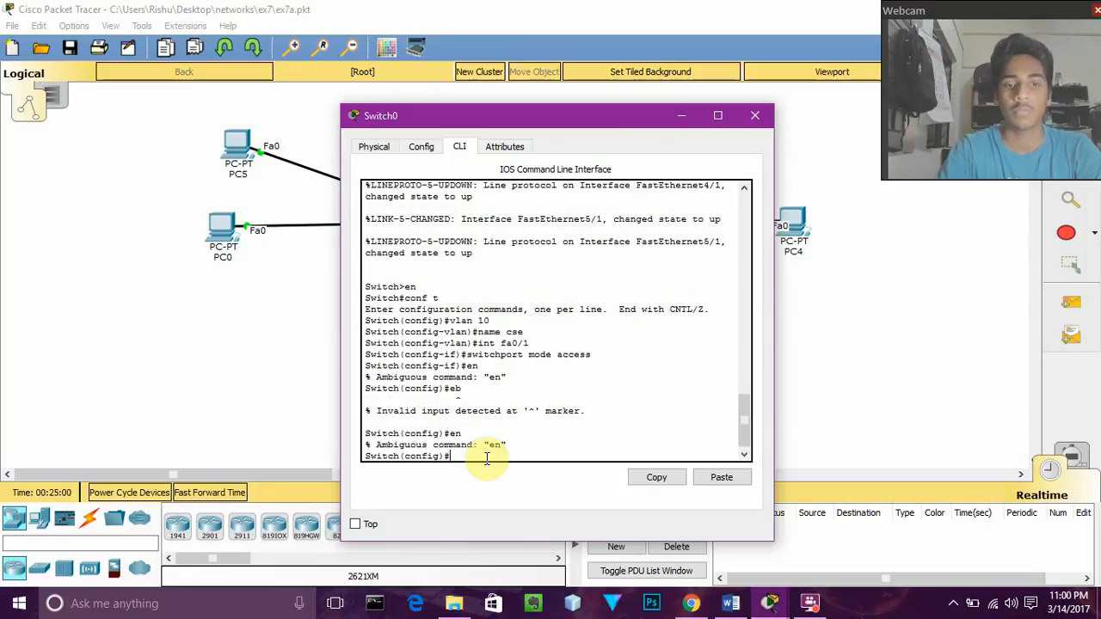
Exit to privileged mode on Switch0, run en, and re-enter global configuration from the terminal
text(exit)
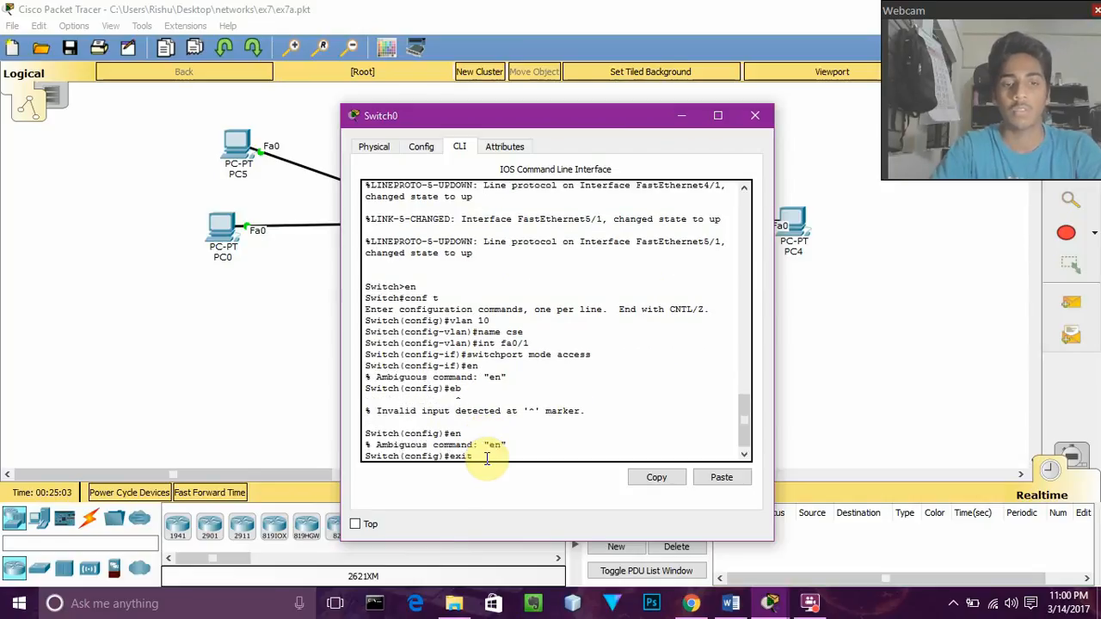
key(Return)
key(Return)
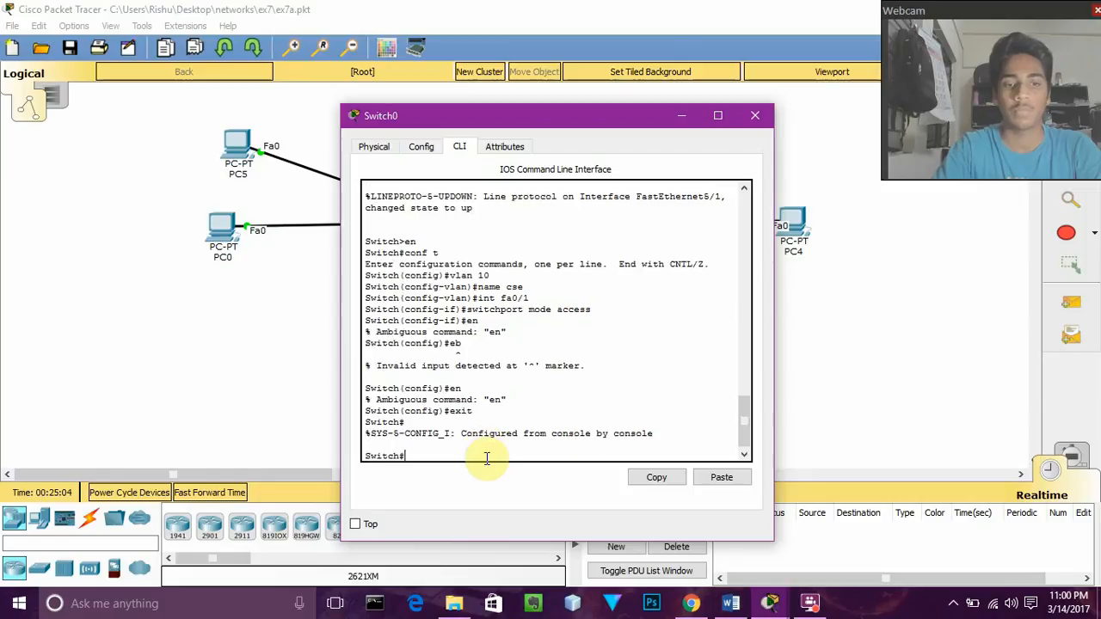
text(en)
key(Return)
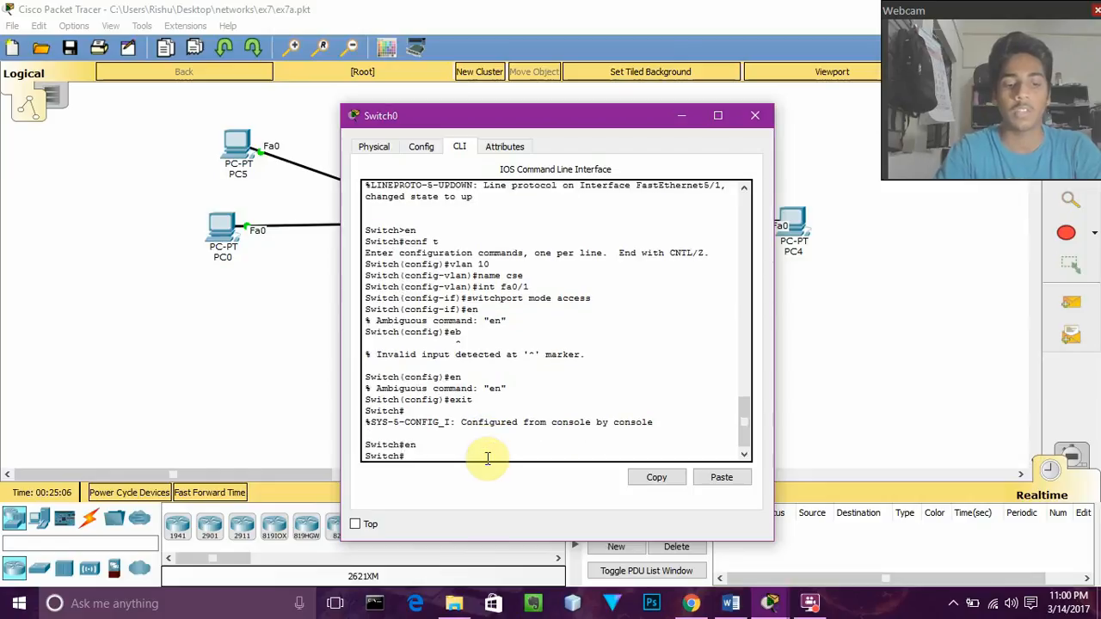
text(conft)
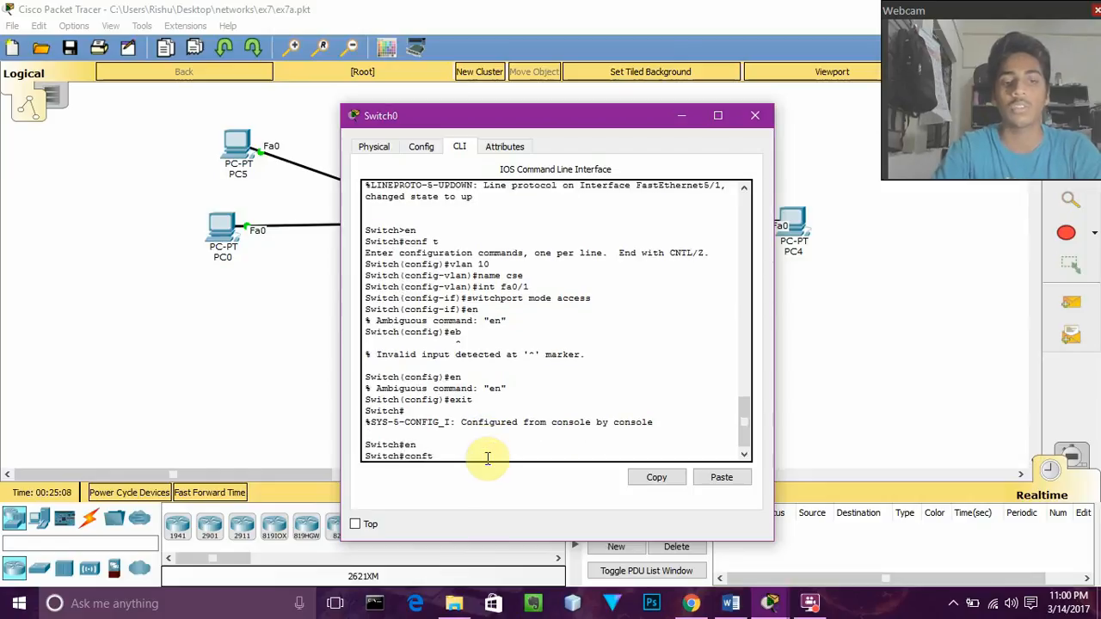
key(Return)
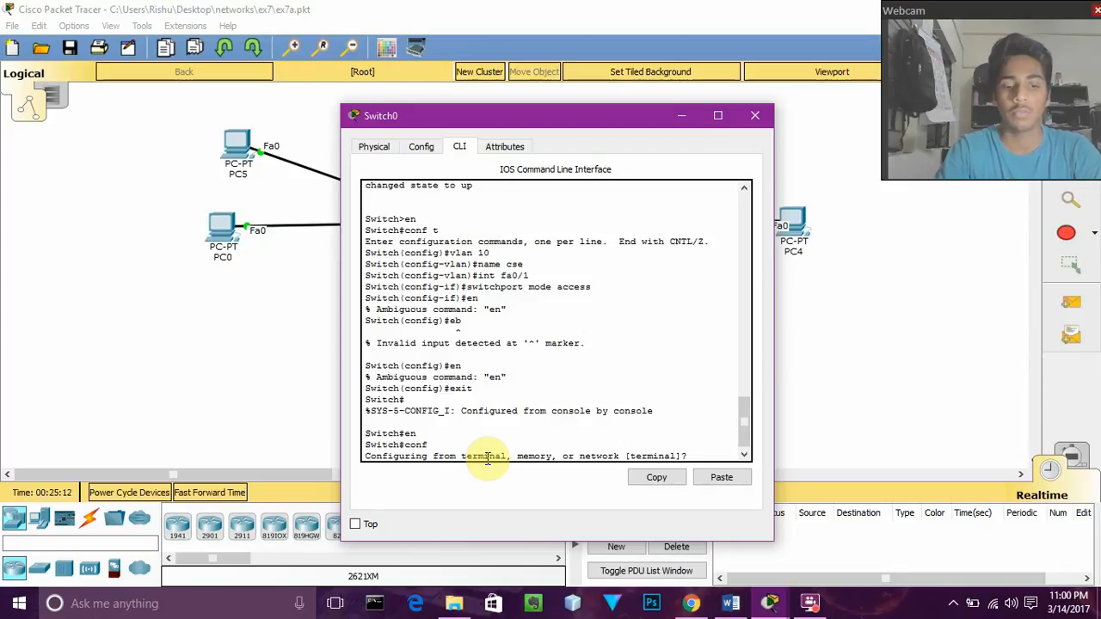
key(Return)
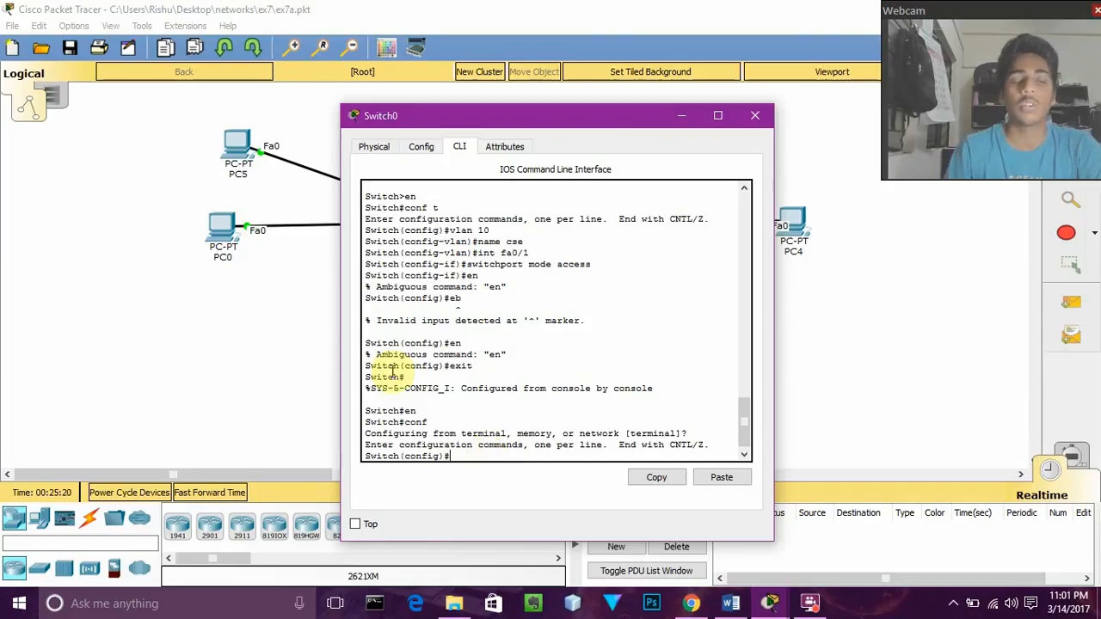
Create VLAN 10 on Switch0 and name it cse
drag(506, 129, 558, 129)
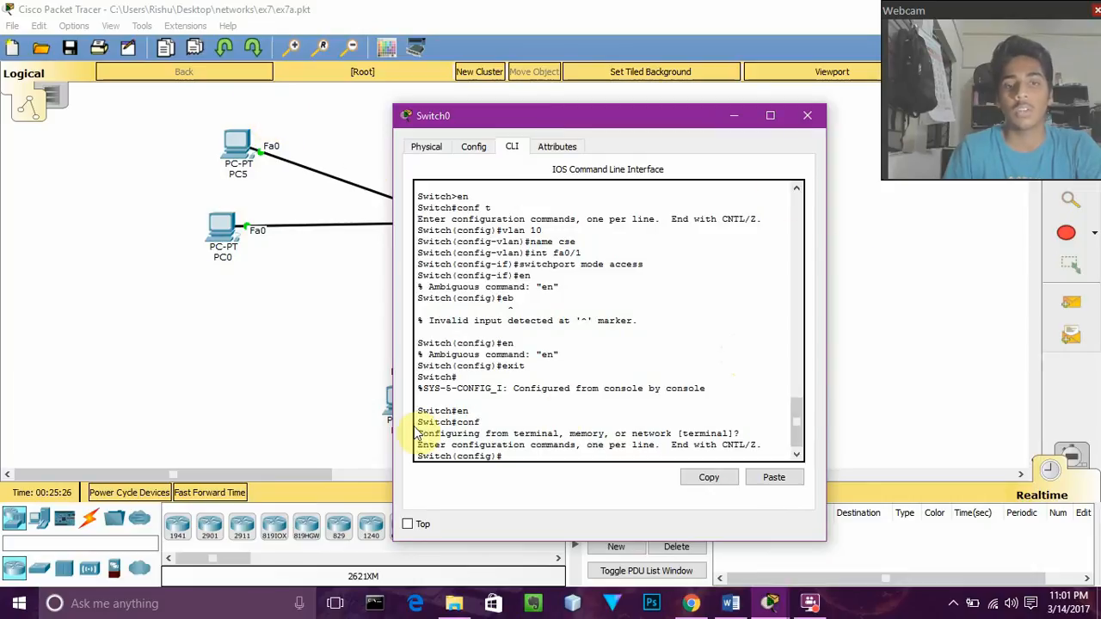
drag(541, 114, 482, 98)
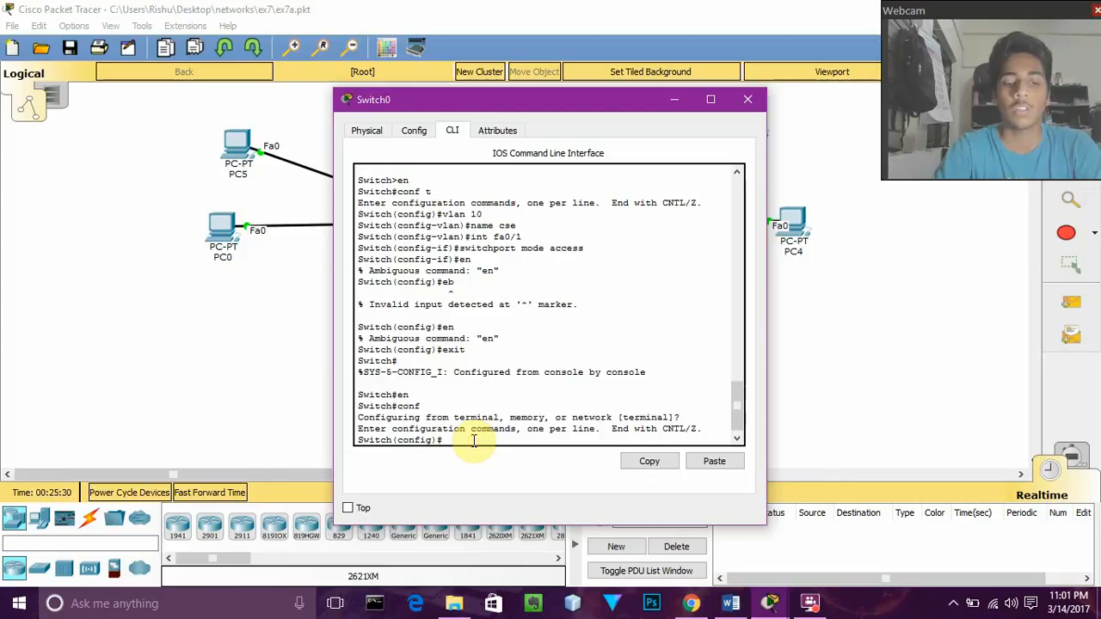
text(vlan 10)
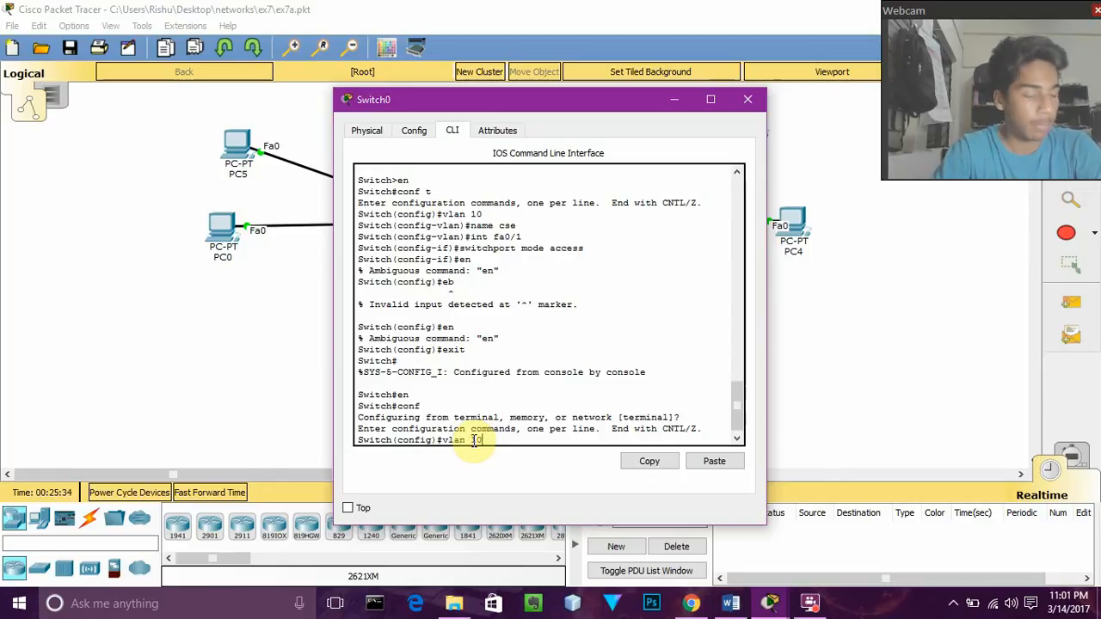
key(Return)
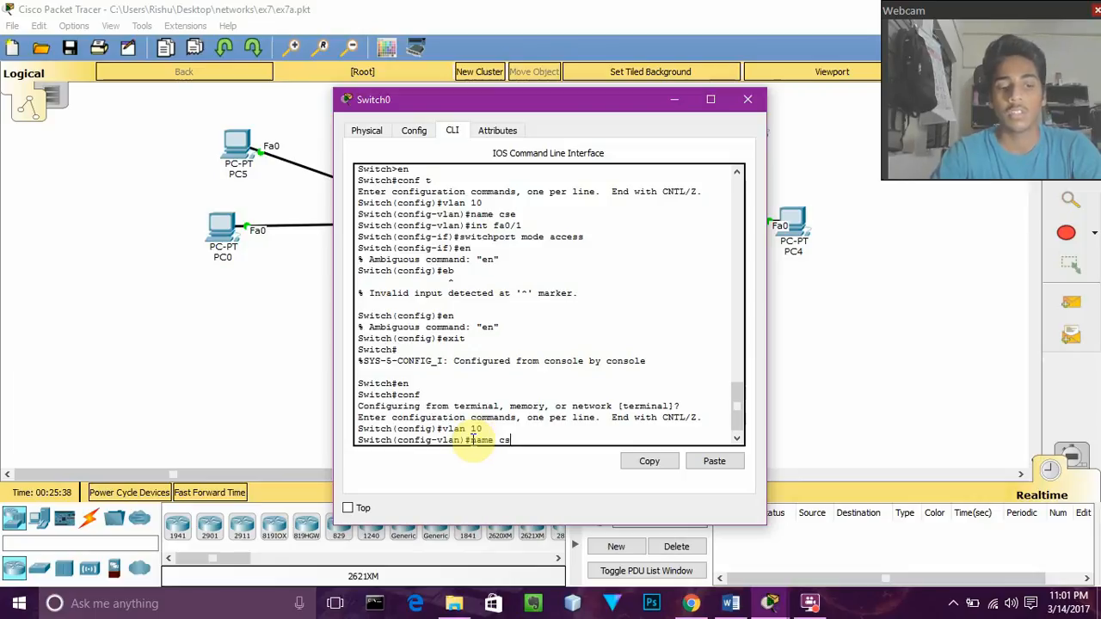
key(Return)
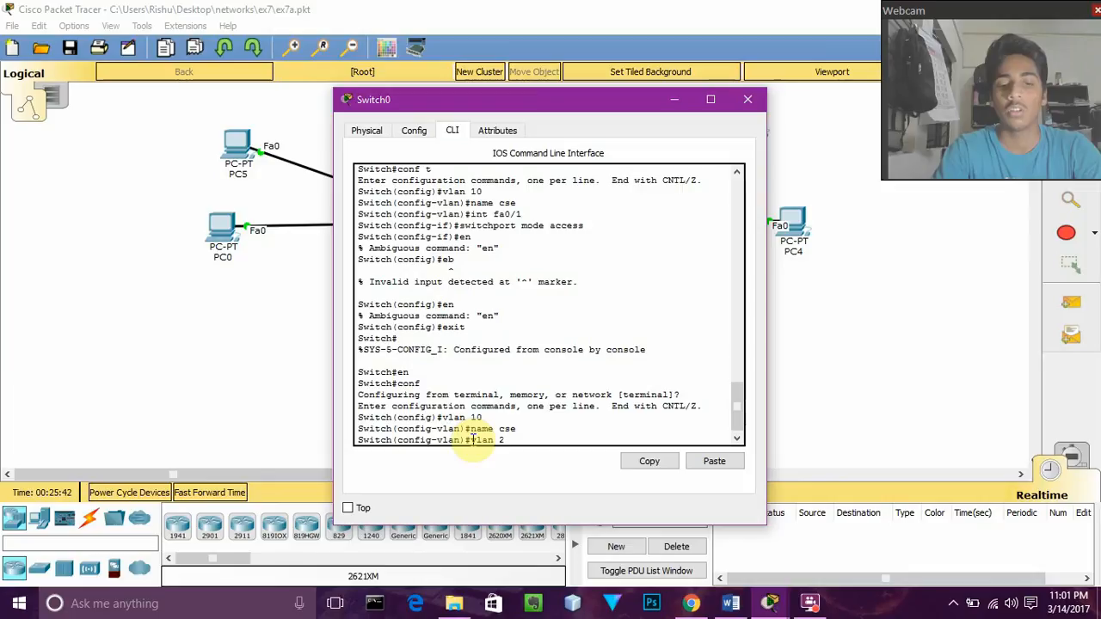
Create VLAN 20 on Switch0 with the name "it"
key(Return)
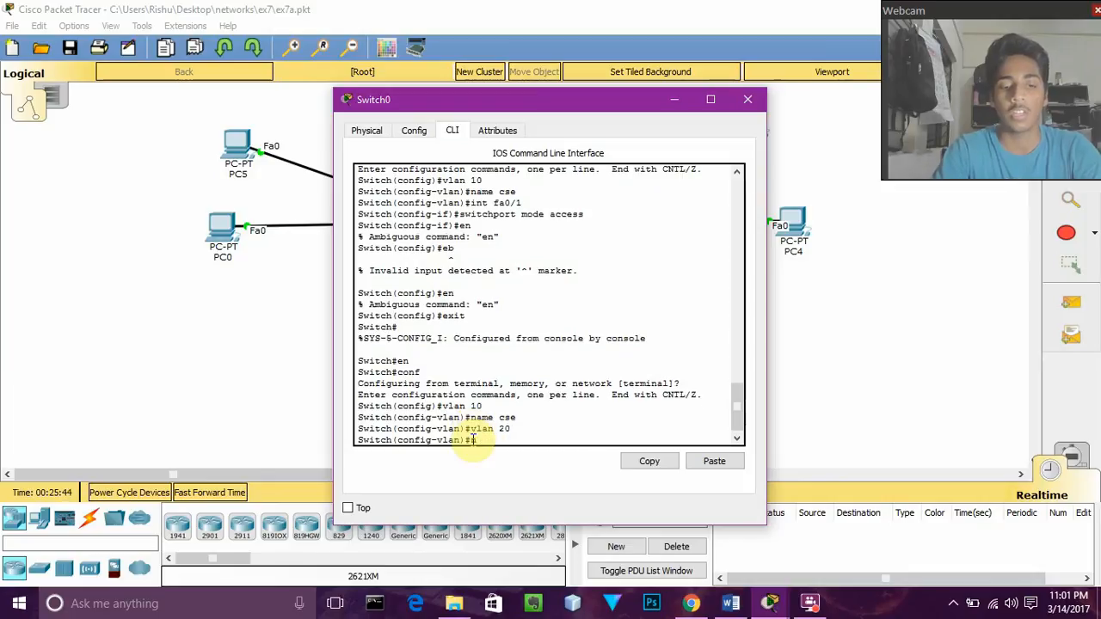
text(name it)
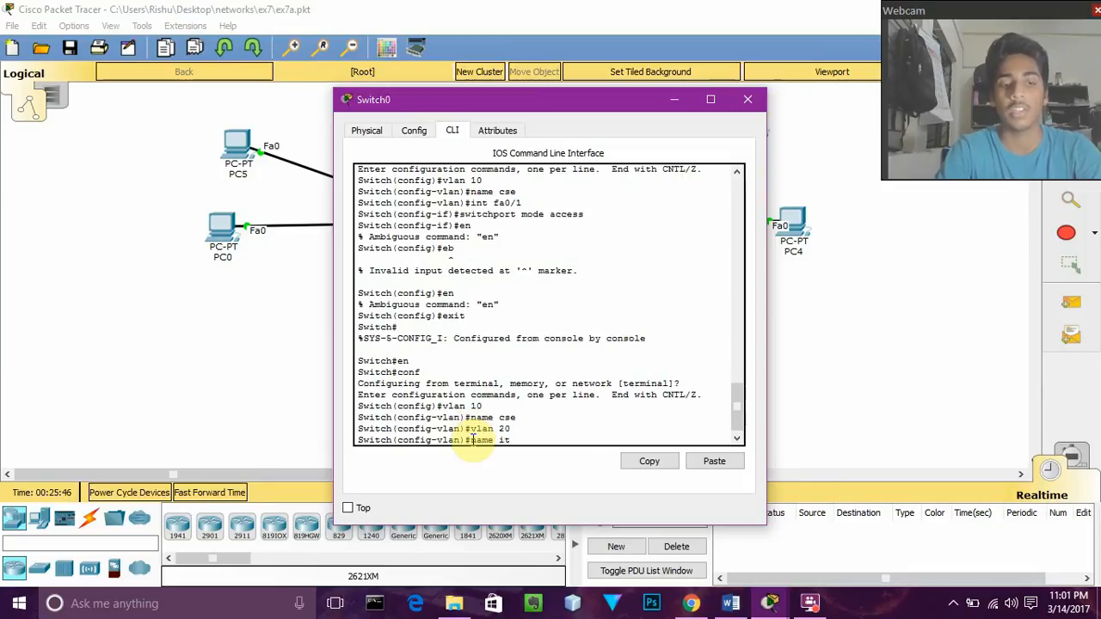
key(Return)
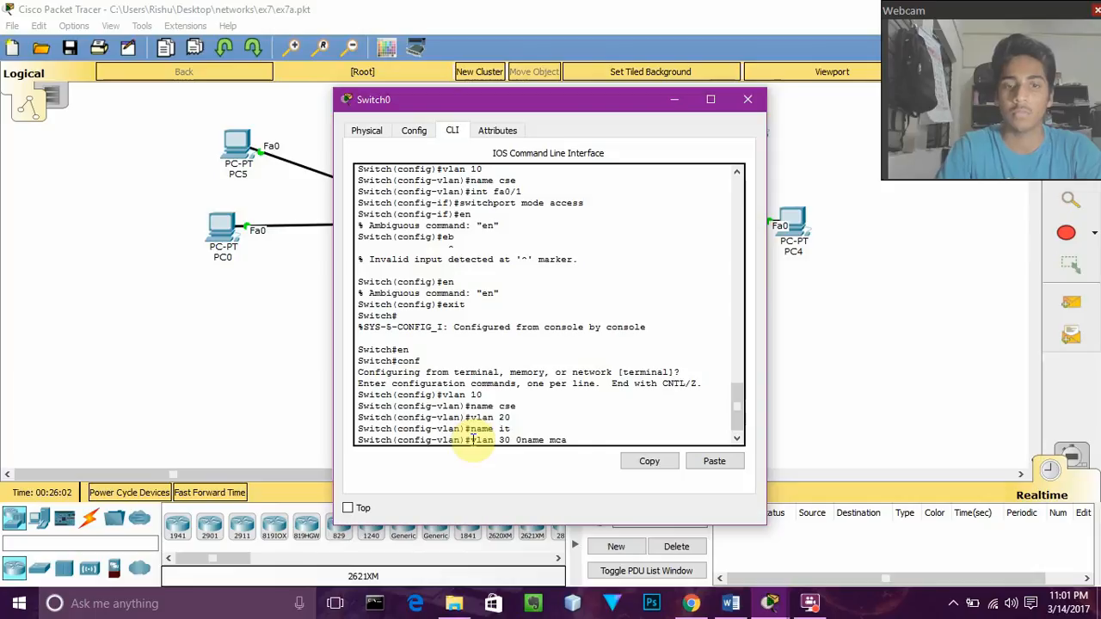
Create VLAN 30 on Switch0 and name it mca
key(BackSpace)
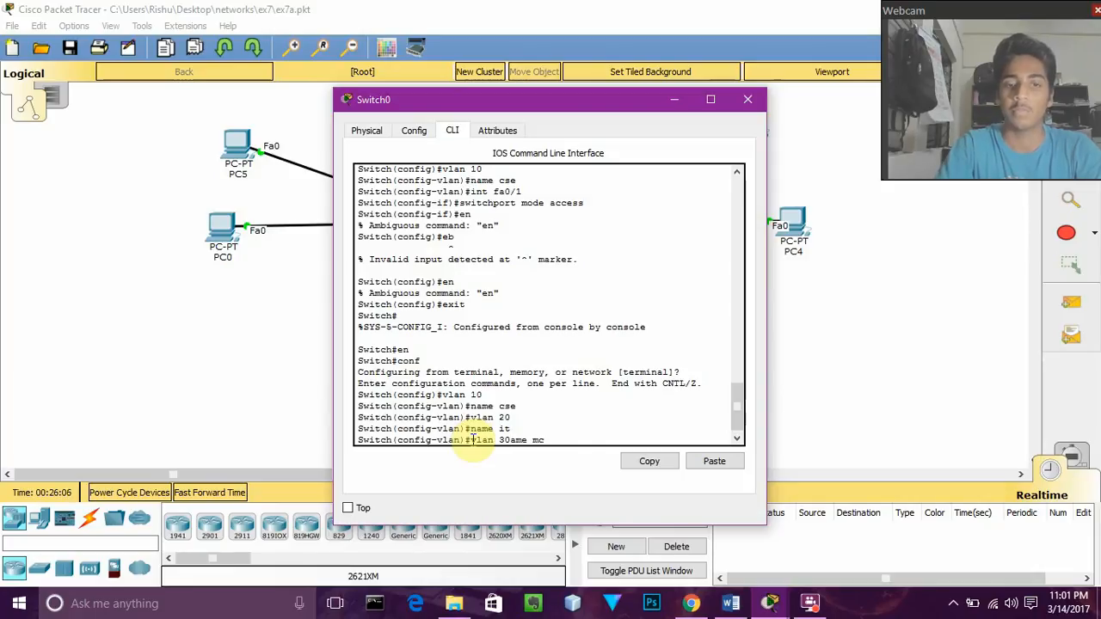
key(Return)
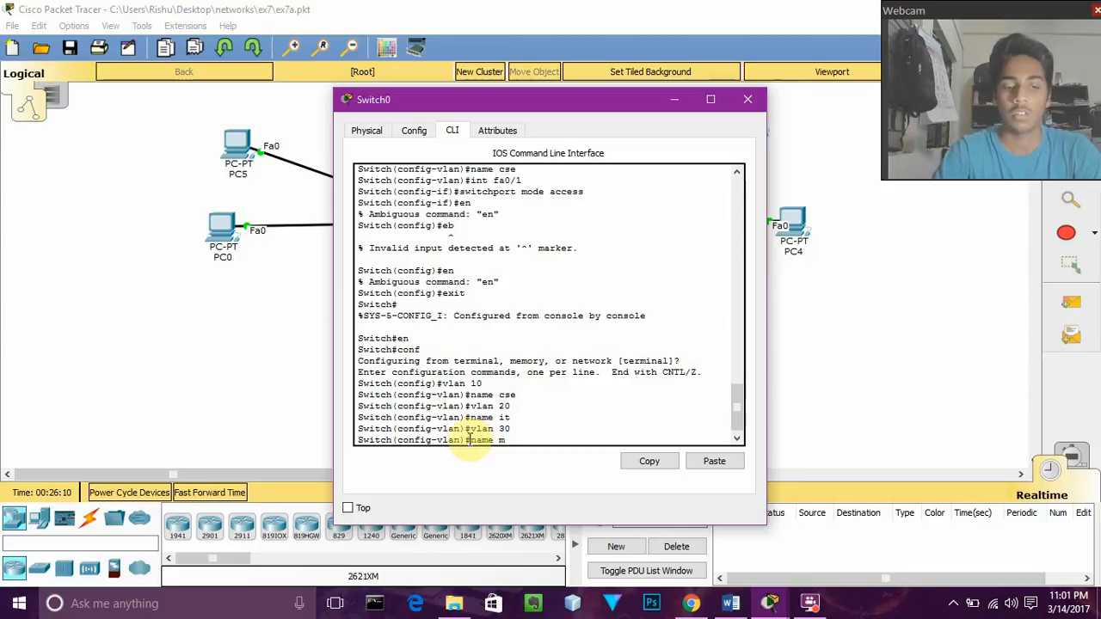
key(Return)
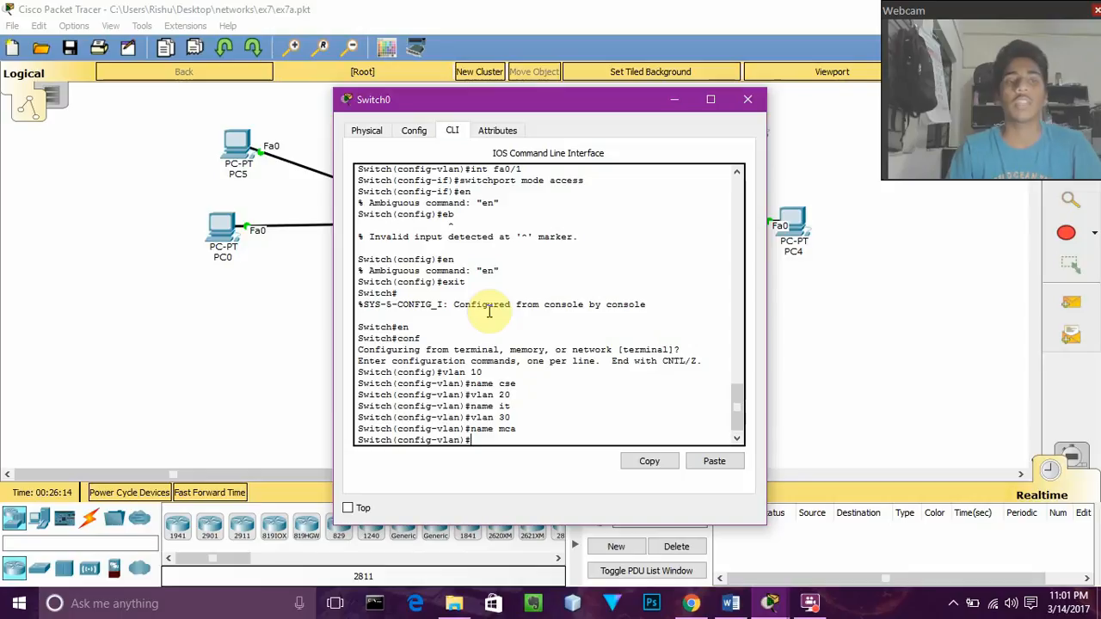
drag(467, 93, 614, 349)
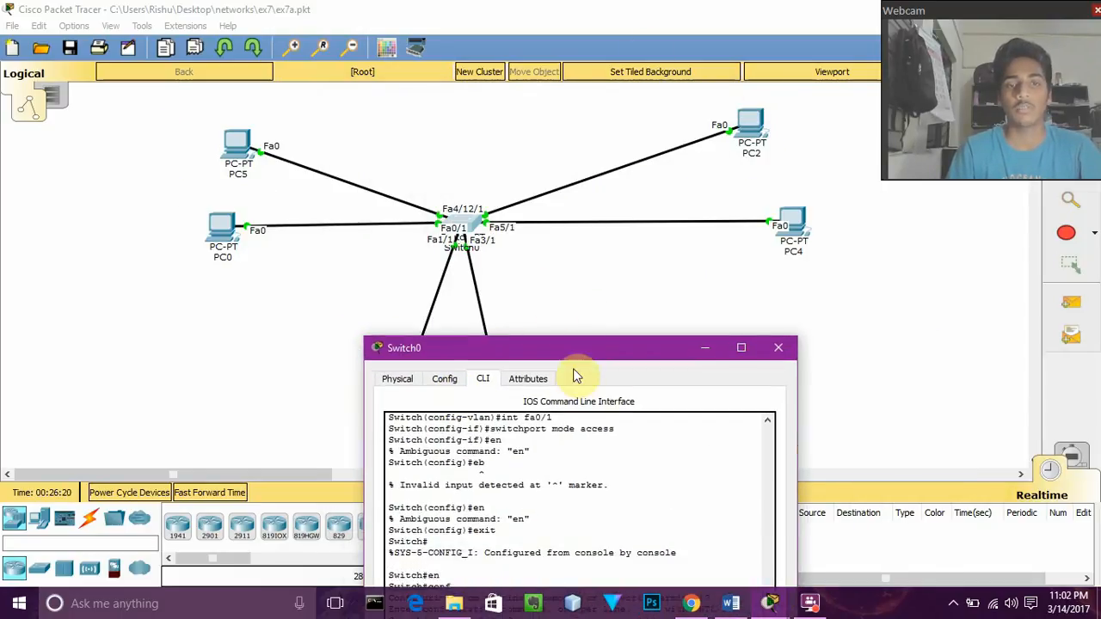
drag(573, 348, 583, 116)
key(Return)
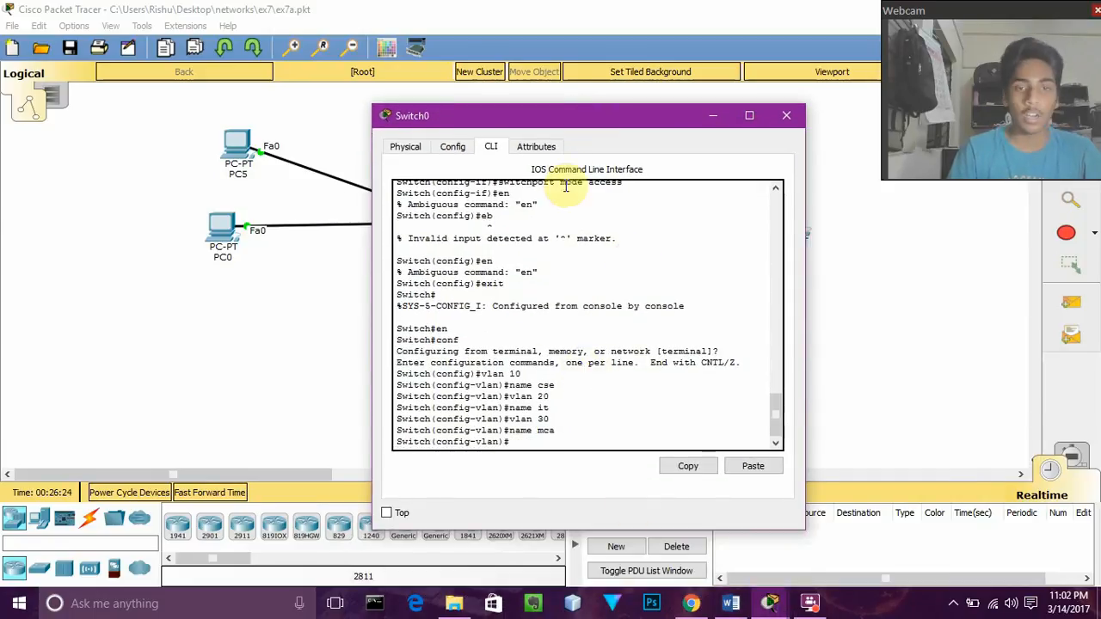
drag(575, 126, 684, 114)
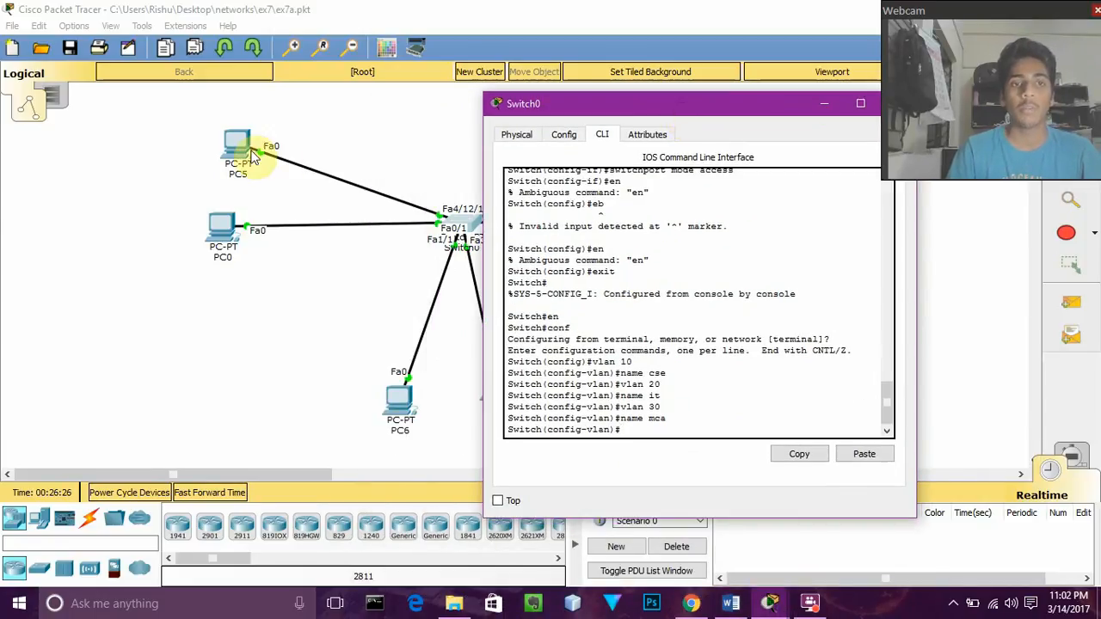
Examine the interface preferences for the option that always shows port labels in the logical workspace, and close the preferences
click(144, 27)
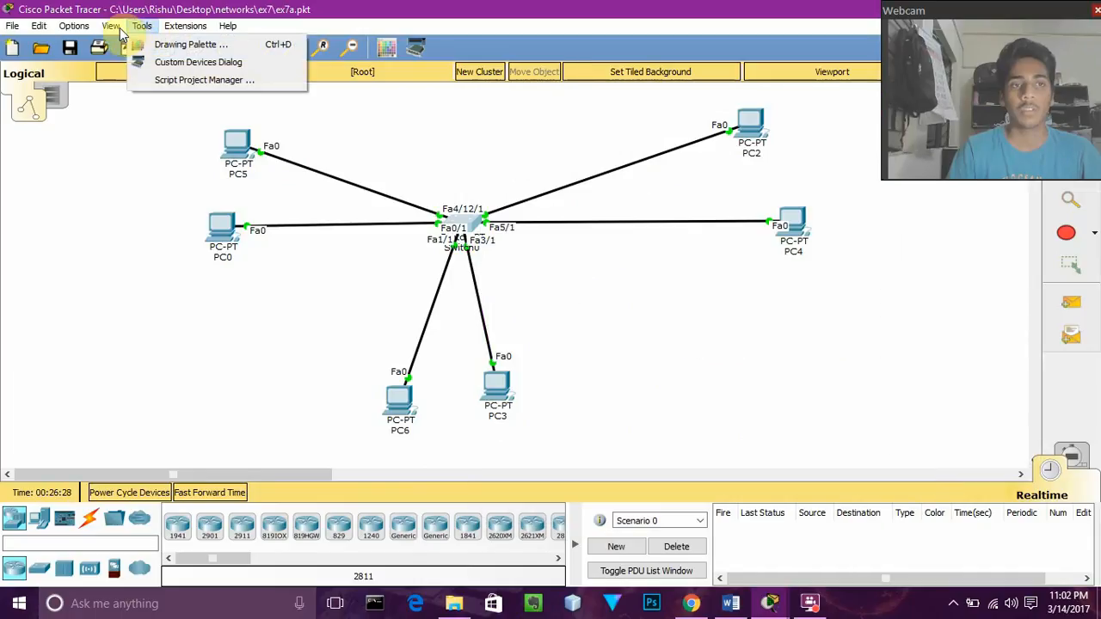
click(115, 29)
click(116, 28)
mouse_move(191, 30)
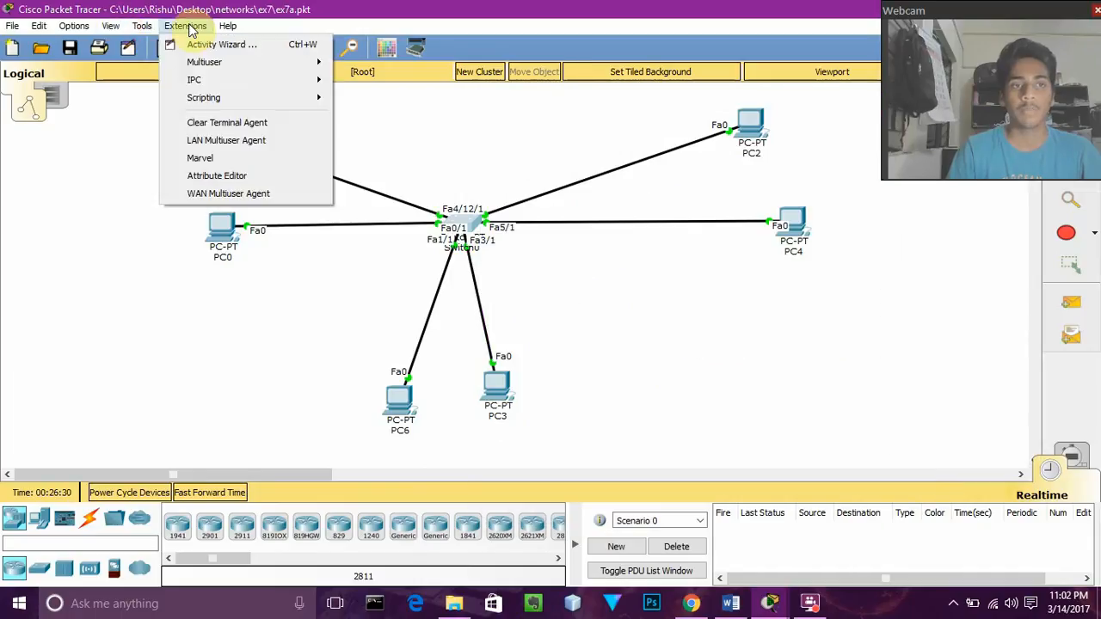
click(74, 26)
click(99, 47)
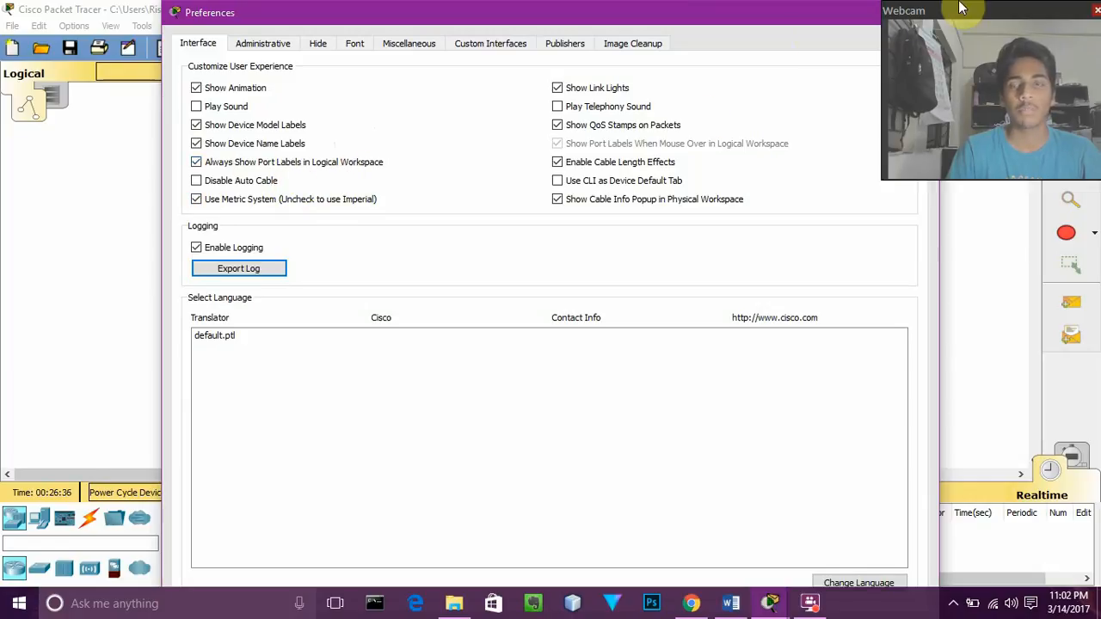
drag(752, 15, 529, 209)
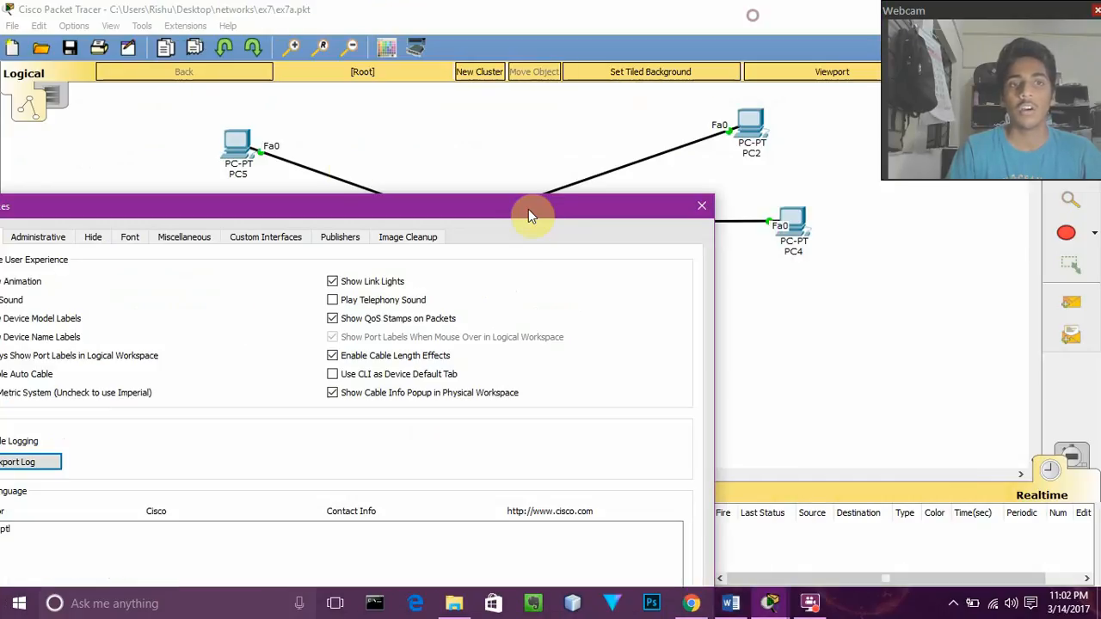
click(702, 206)
Reopen Switch0's command line and enter interface configuration for port fa0/1
mouse_move(772, 606)
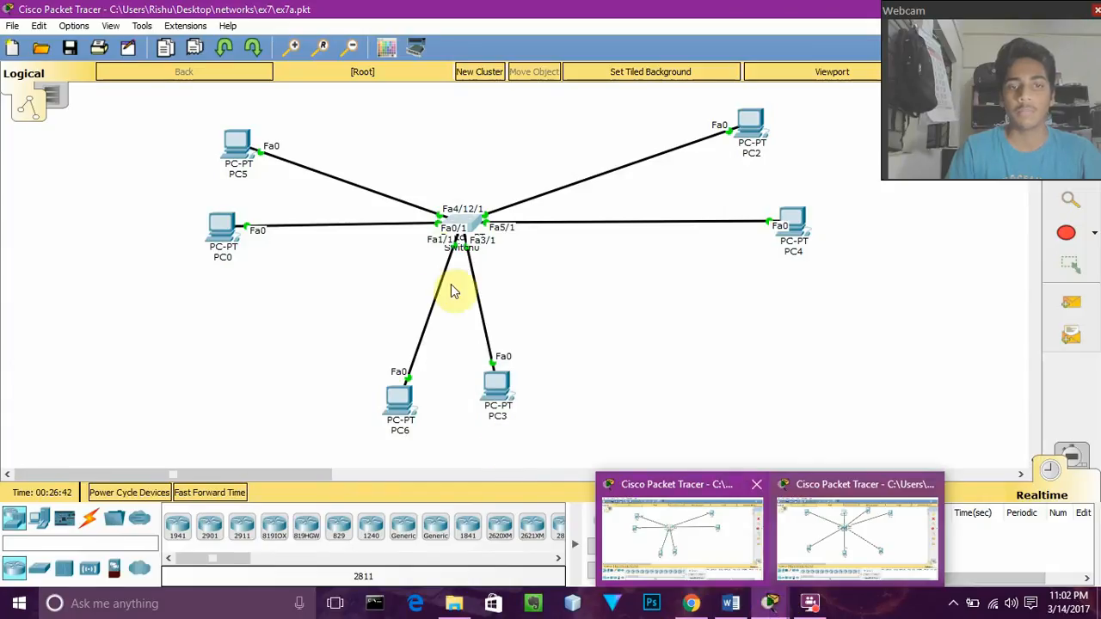
click(479, 219)
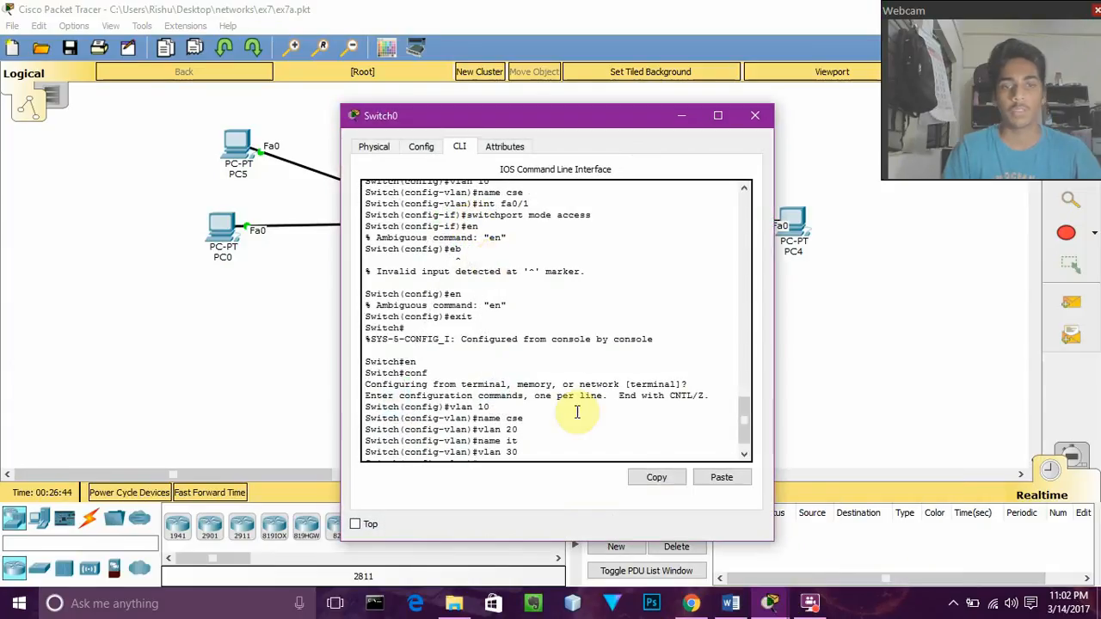
scroll(573, 411, down, 1)
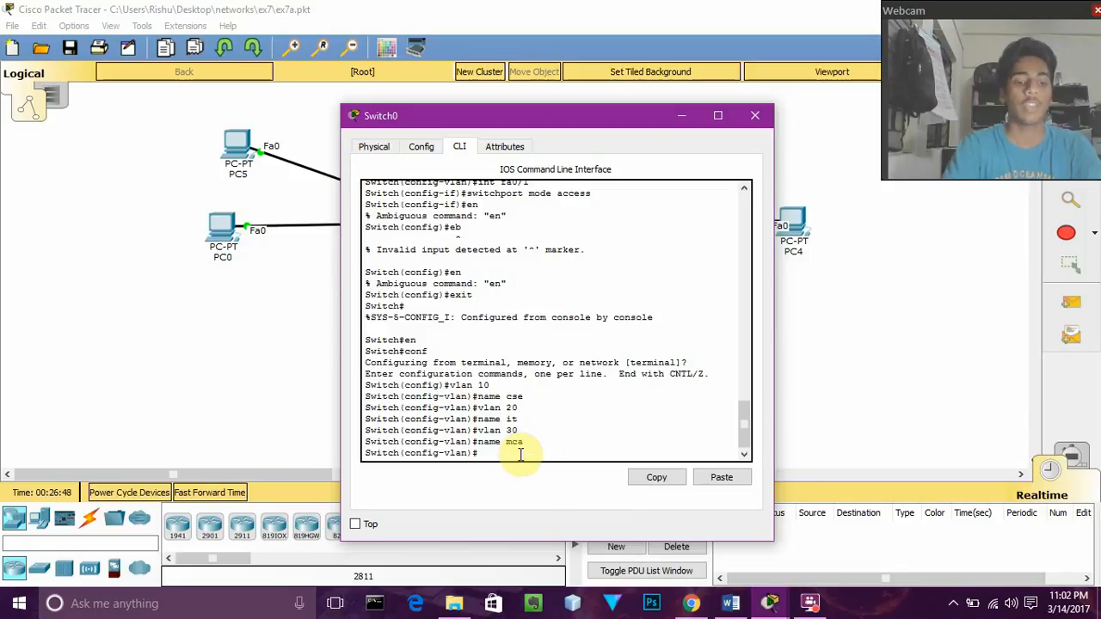
text(int)
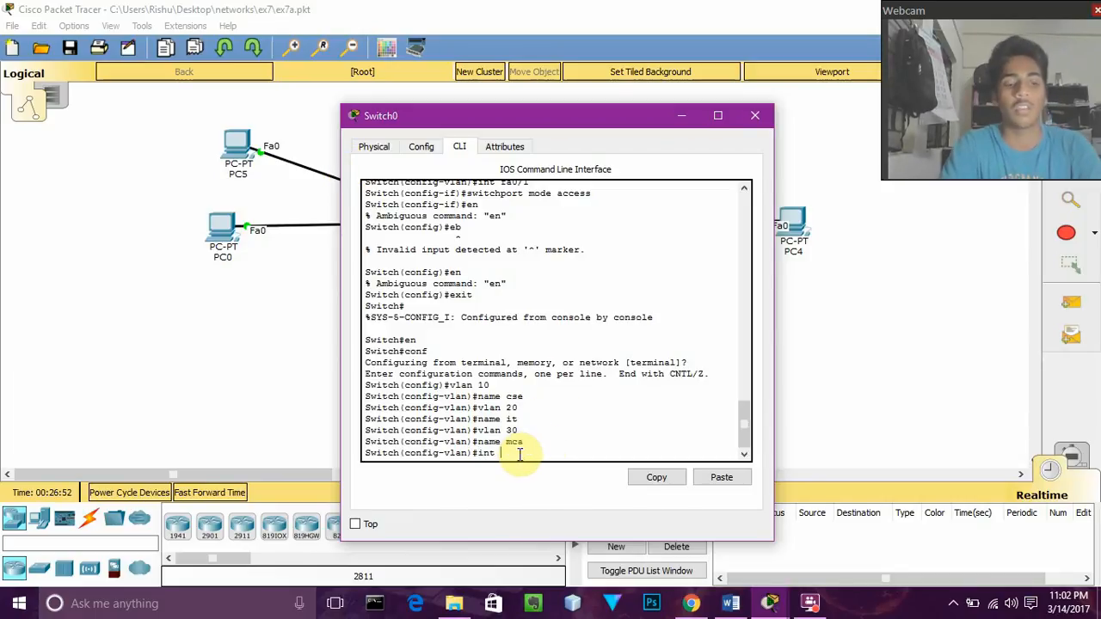
text( fa0/)
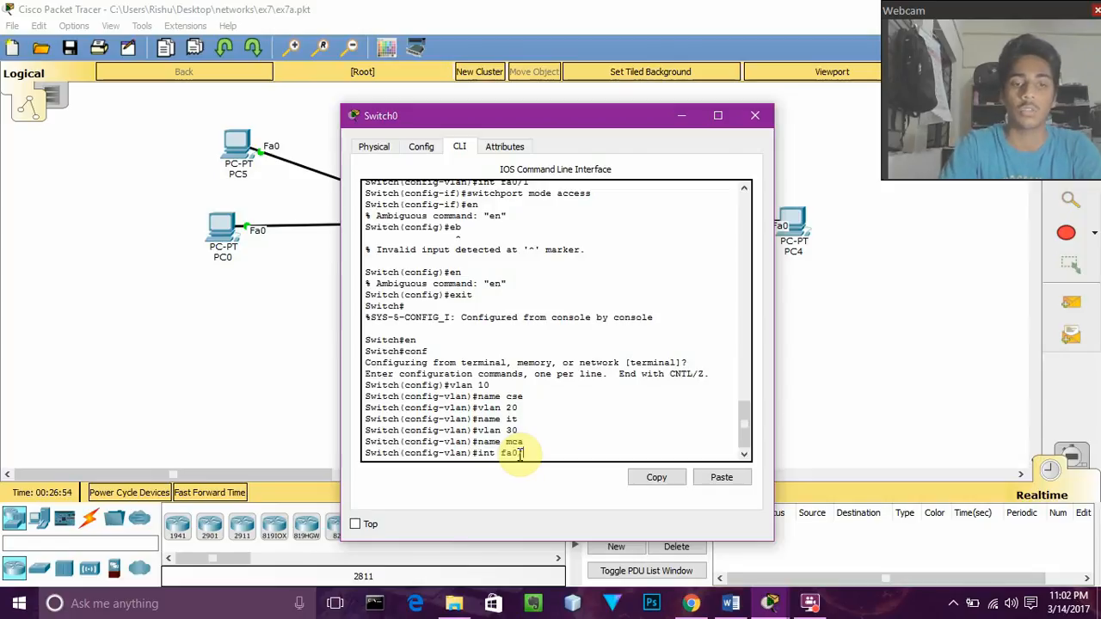
text(1)
key(Return)
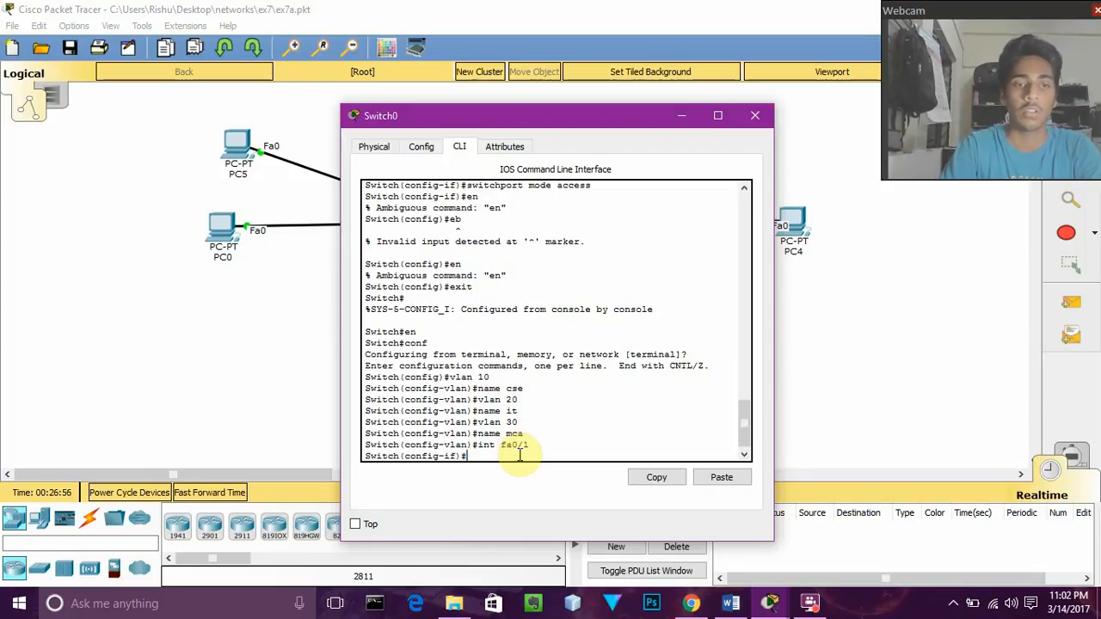
Set Switch0's port fa0/1 to access mode with the switchport mode access command
drag(548, 120, 814, 250)
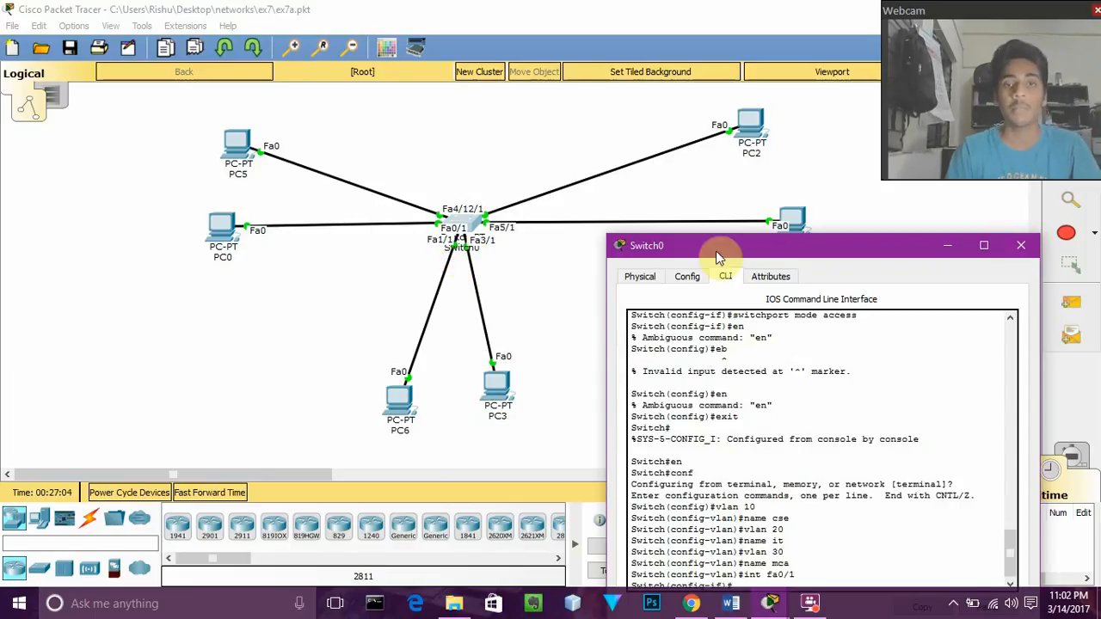
drag(717, 254, 609, 84)
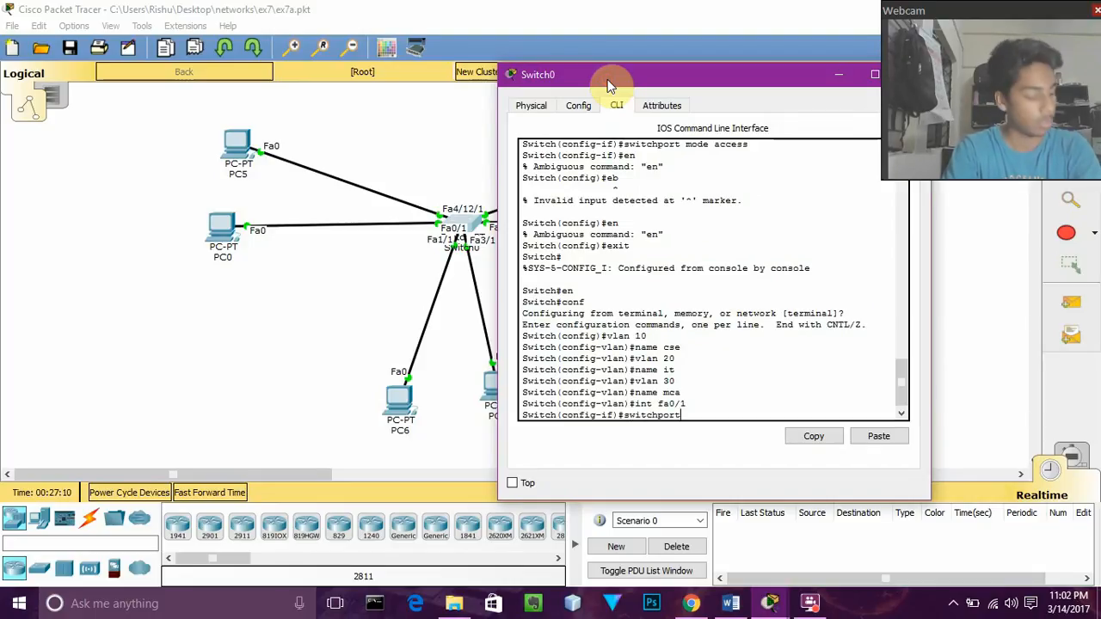
text(ode access)
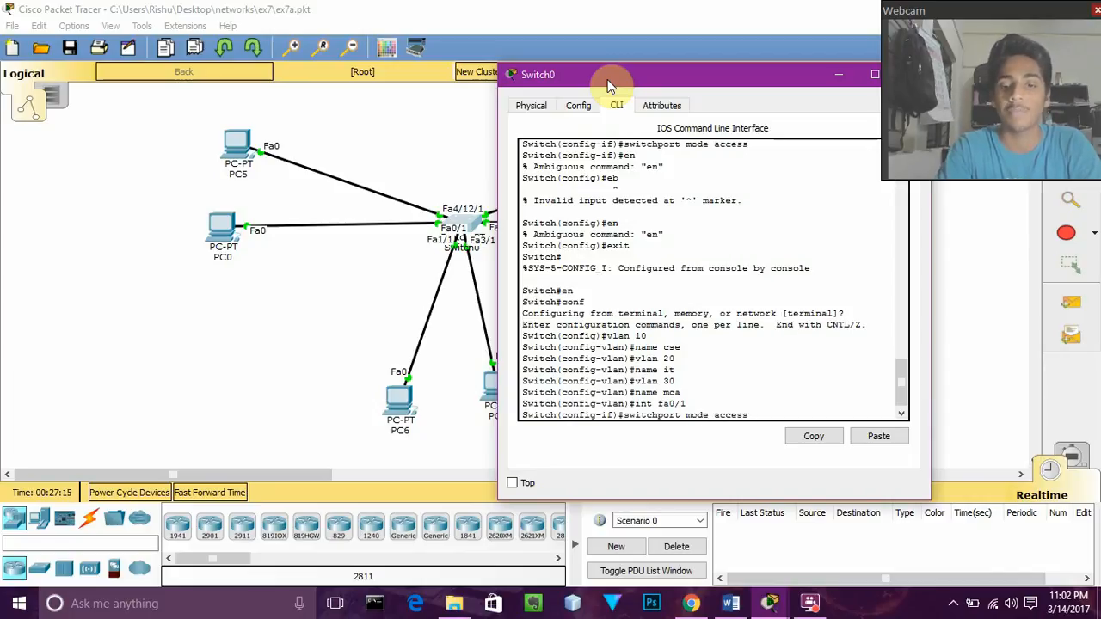
key(Return)
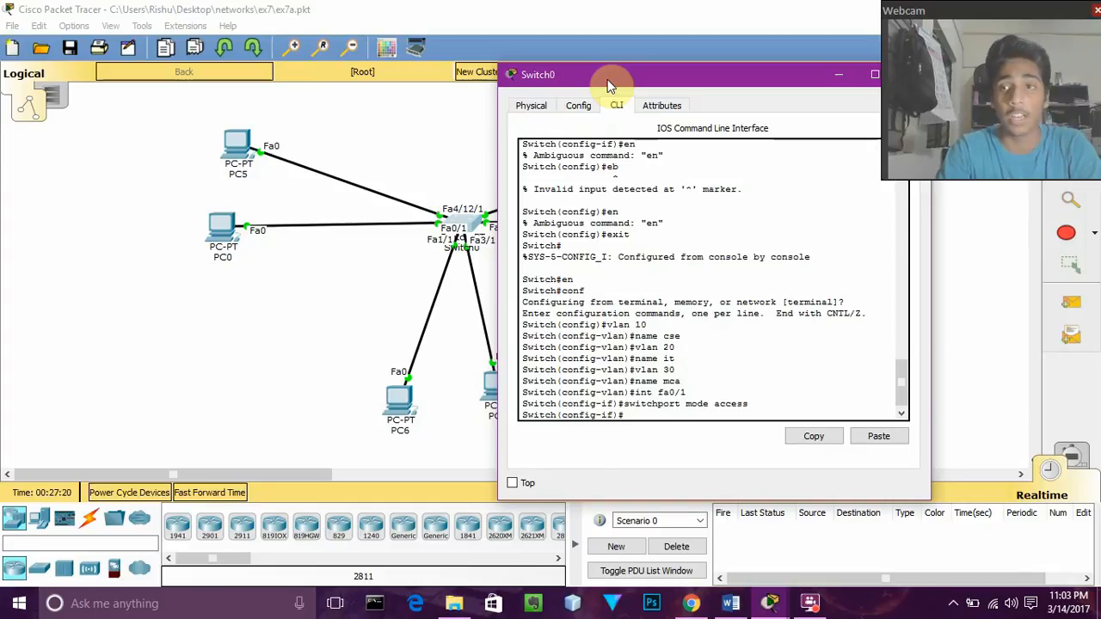
Assign Switch0's port fa0/1 to VLAN 10 with the command switchport access vlan 10
text(swi)
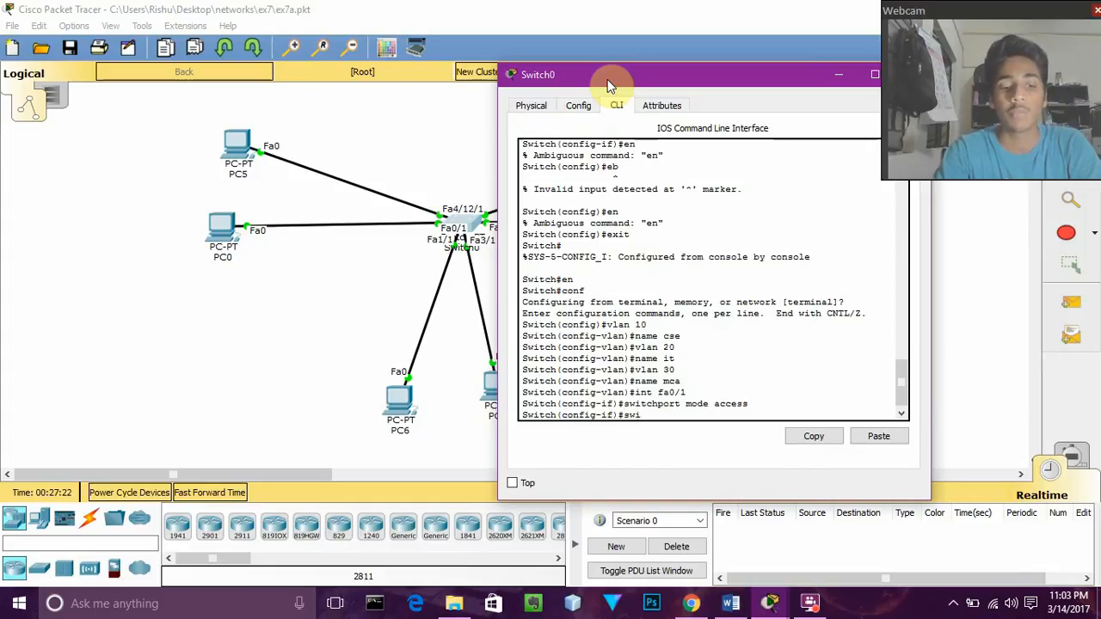
text(tchport vlan)
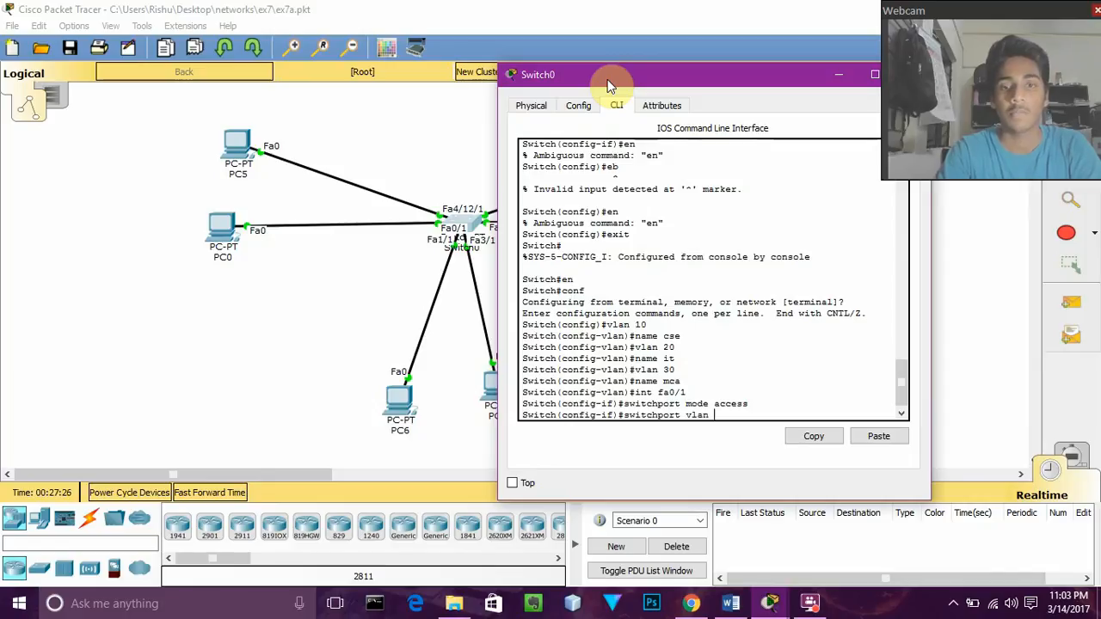
text( access)
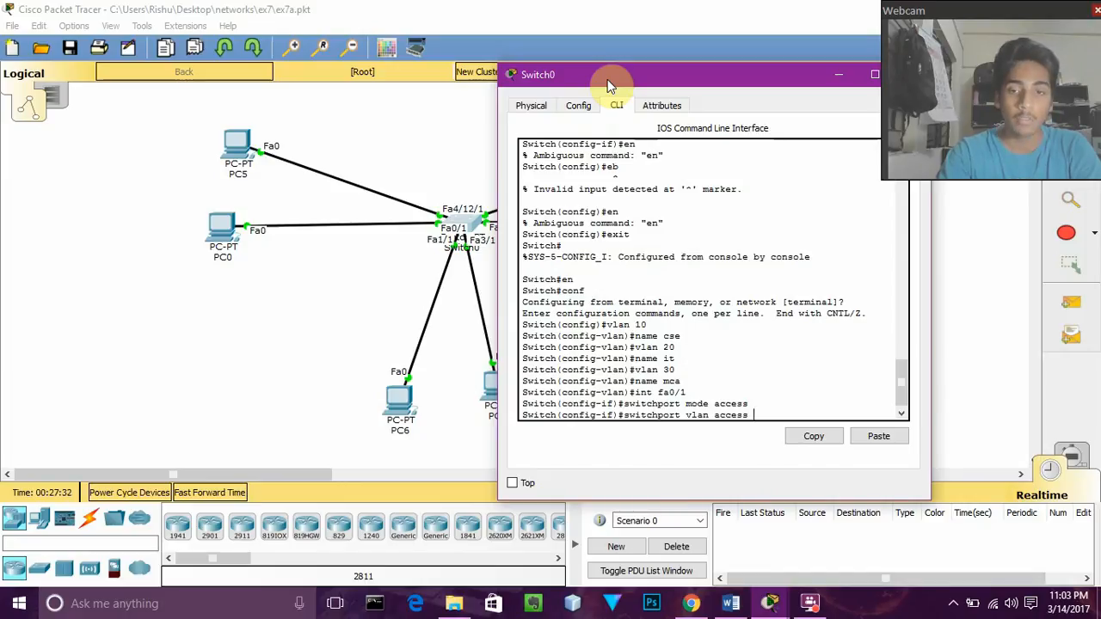
key(BackSpace)
key(BackSpace)
key(BackSpace)
key(BackSpace)
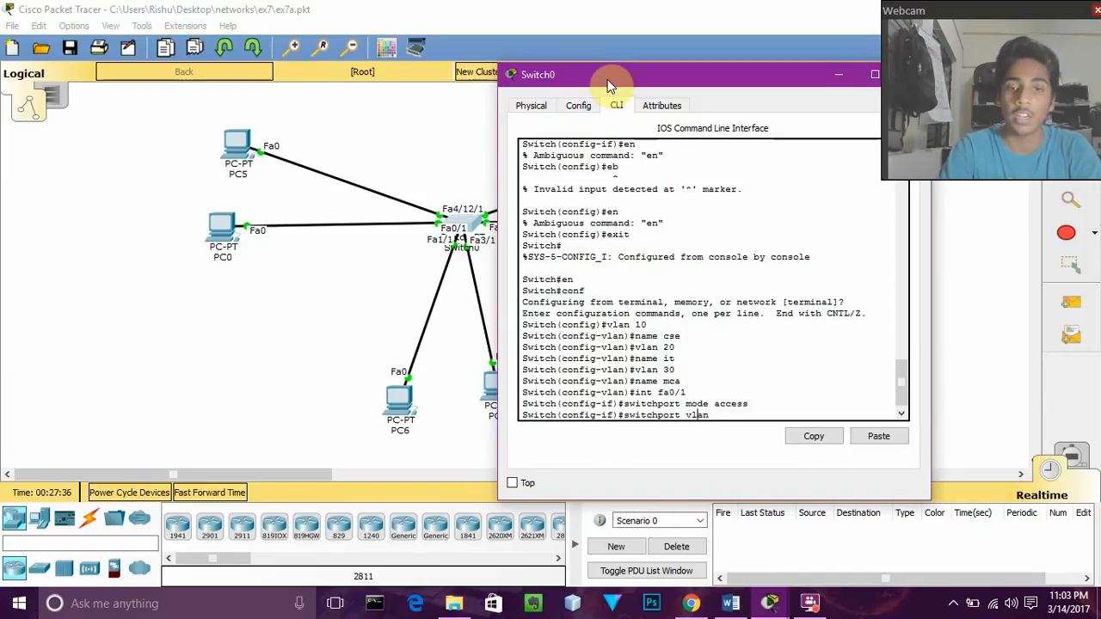
text(a)
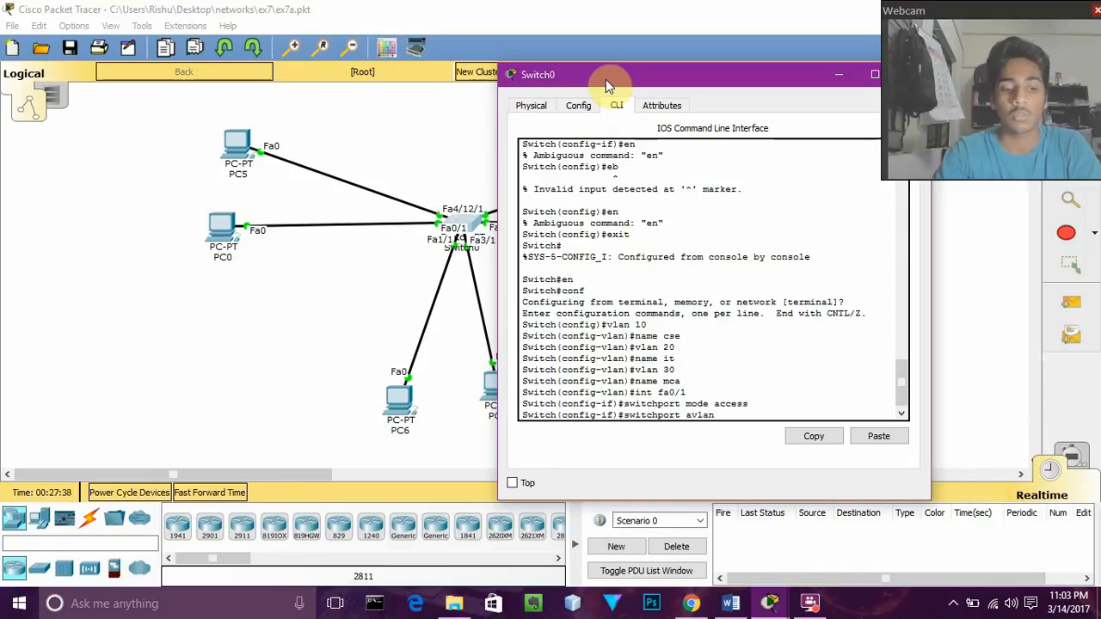
text(cess)
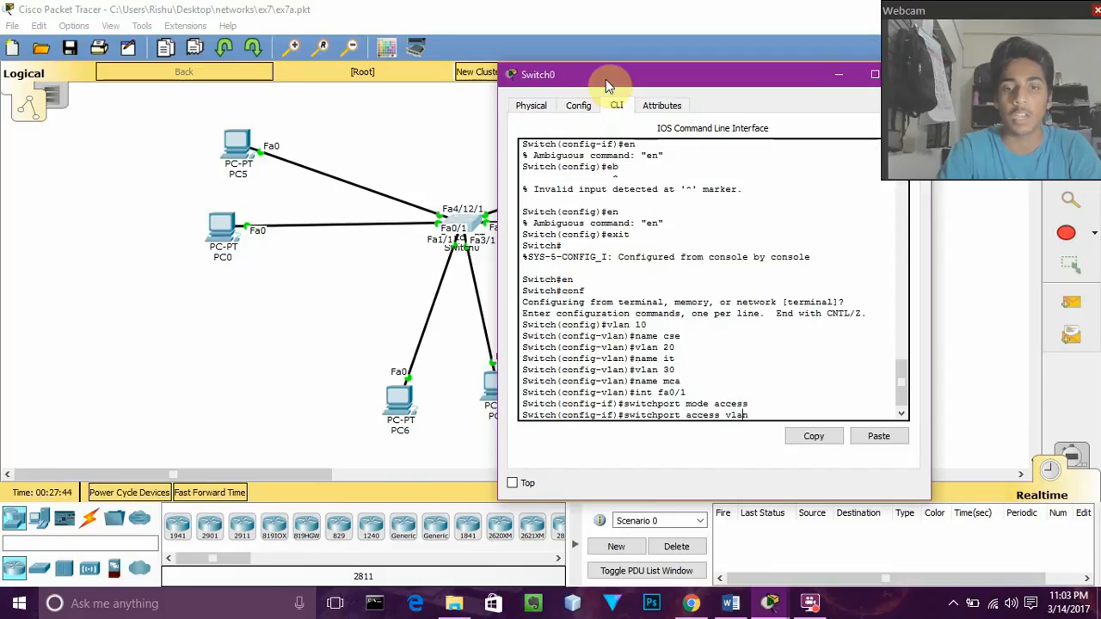
text( 10)
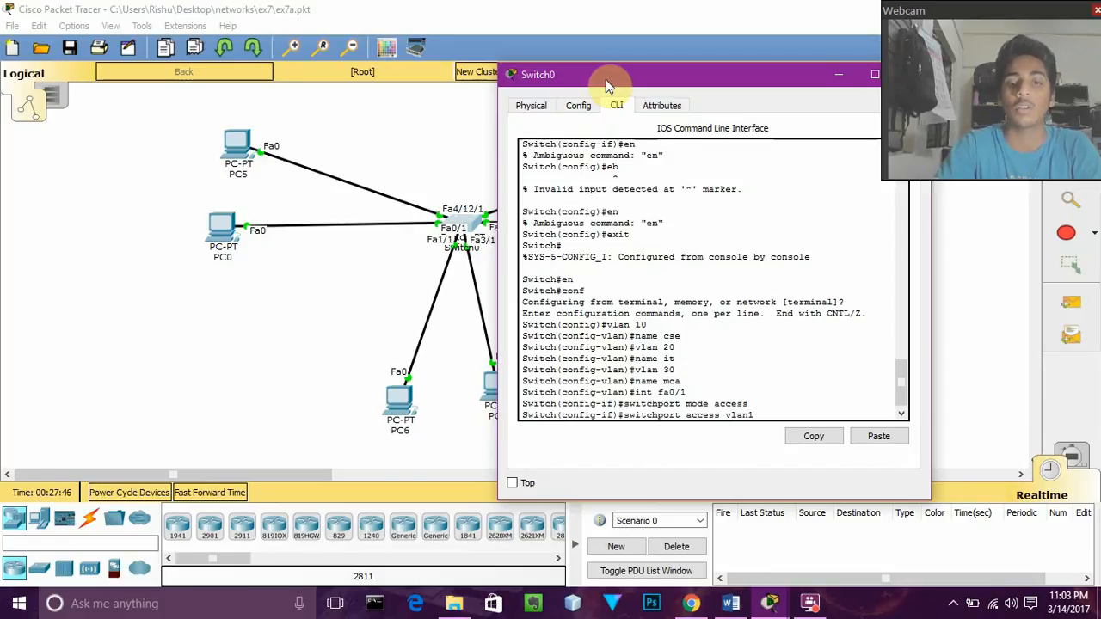
text(10)
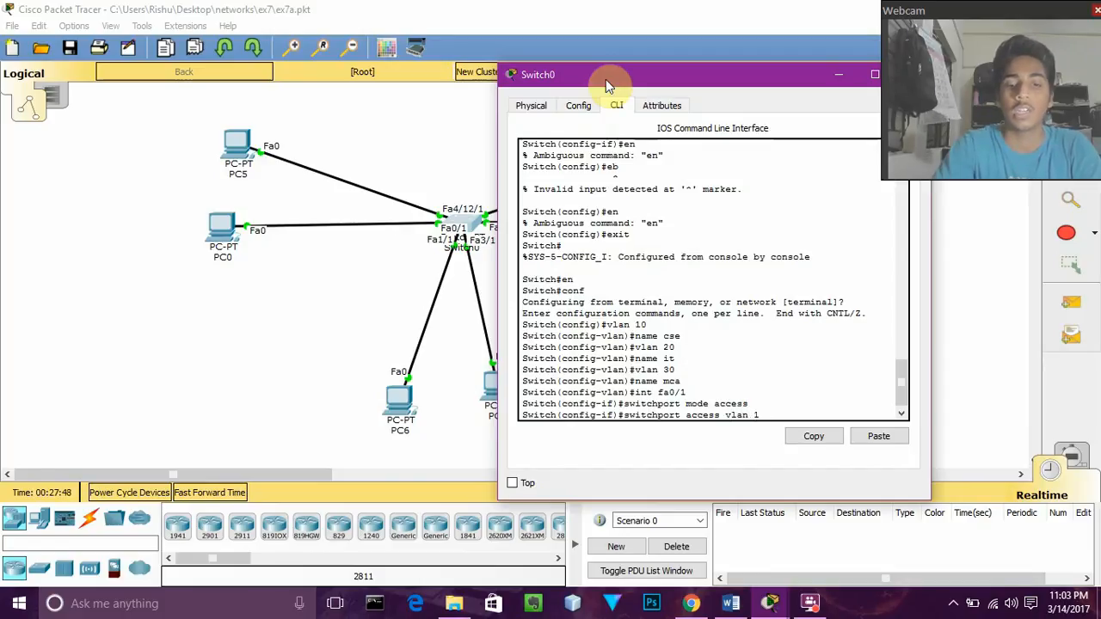
key(Return)
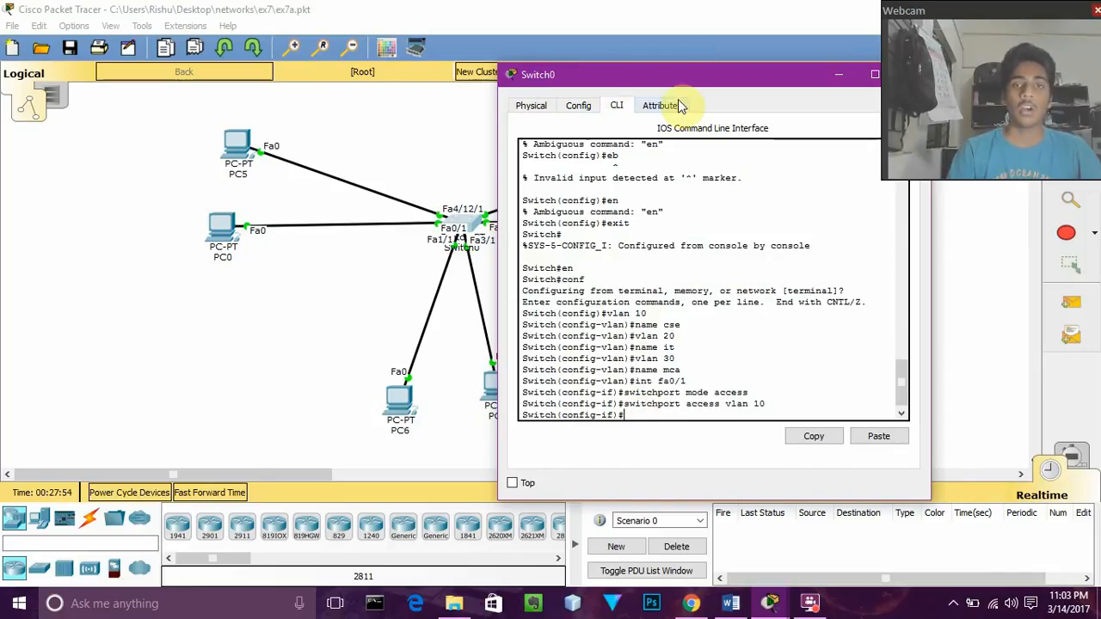
drag(678, 83, 689, 62)
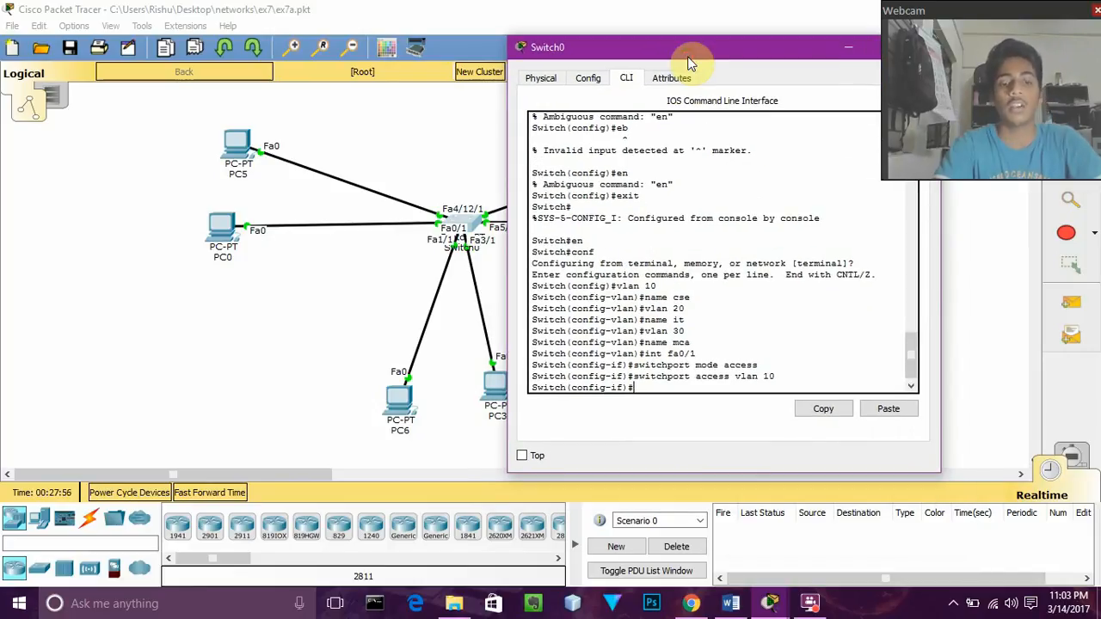
text(int)
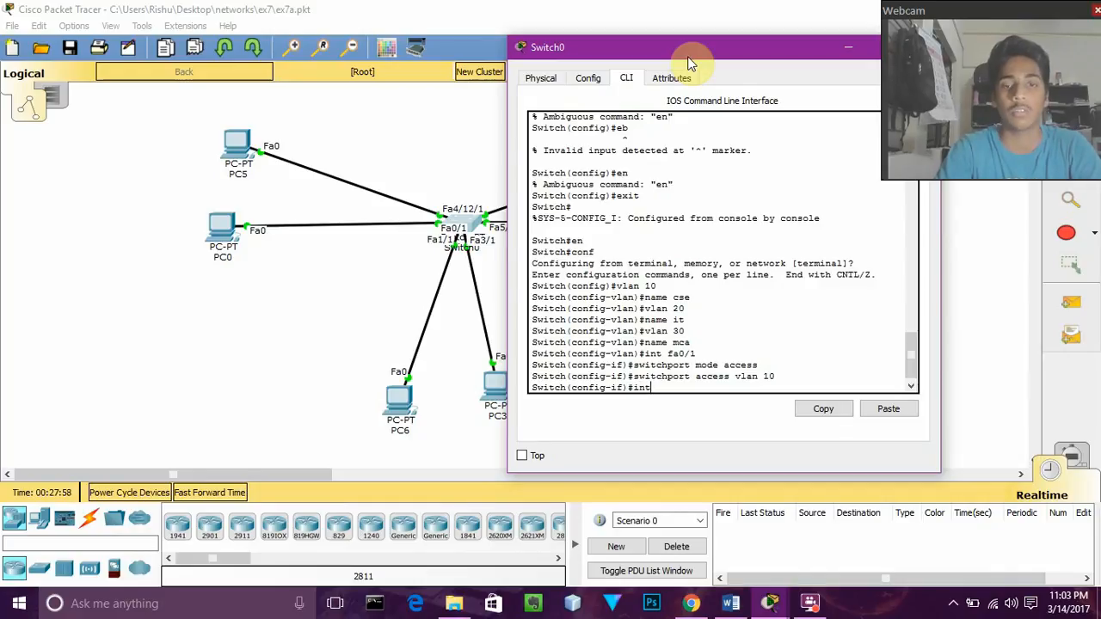
text( fa)
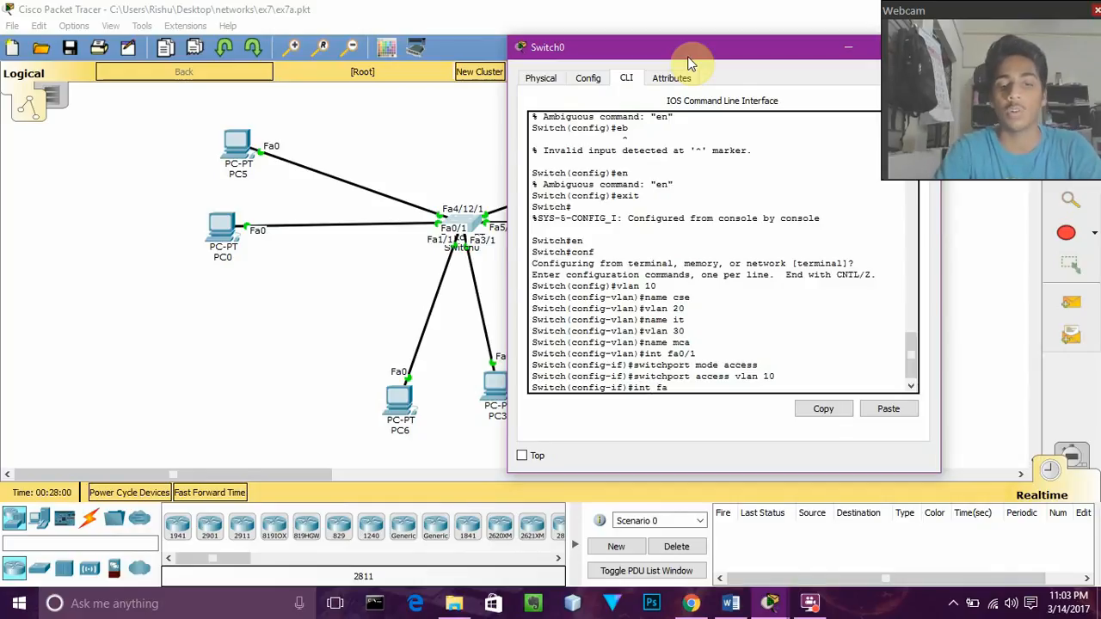
text(1/1)
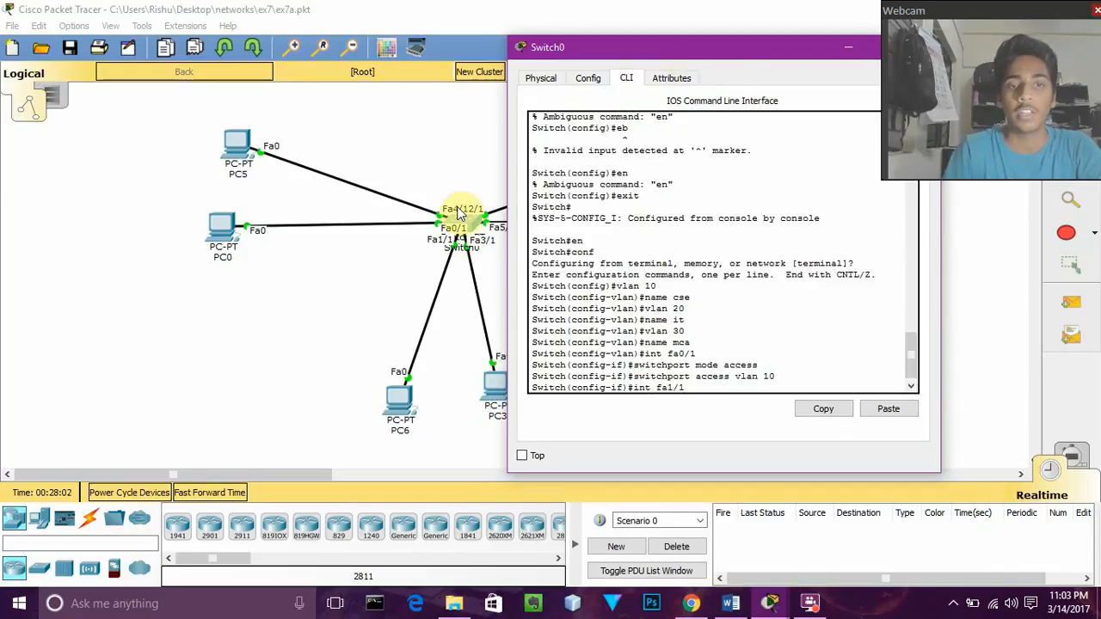
drag(641, 47, 473, 61)
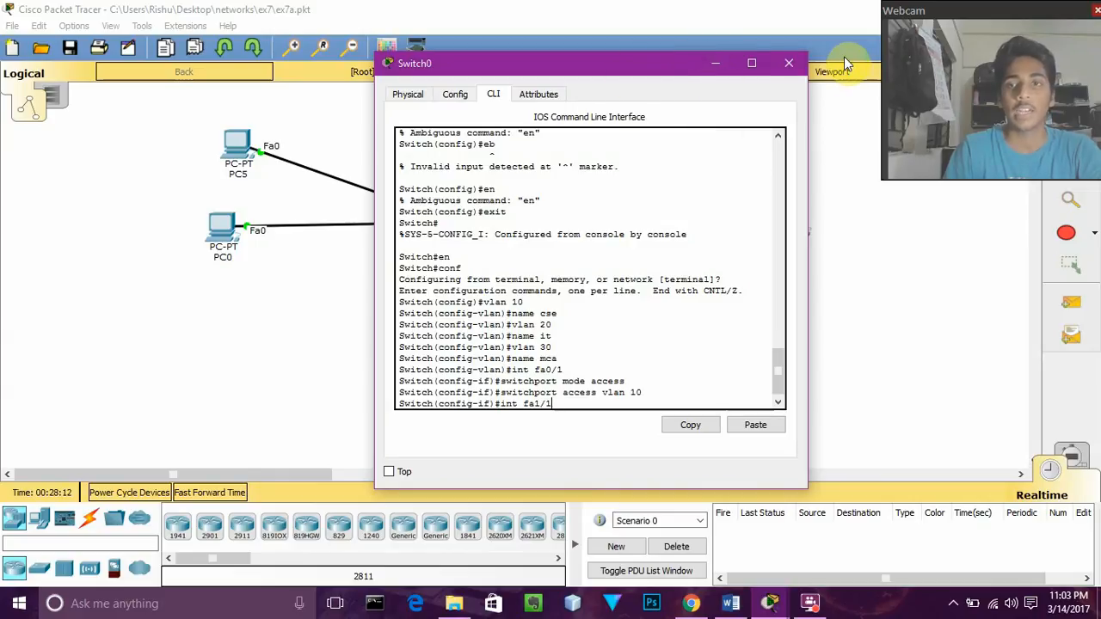
Close Switch0's configuration window and send a simple PDU from PC2 to PC6 to test connectivity
click(789, 62)
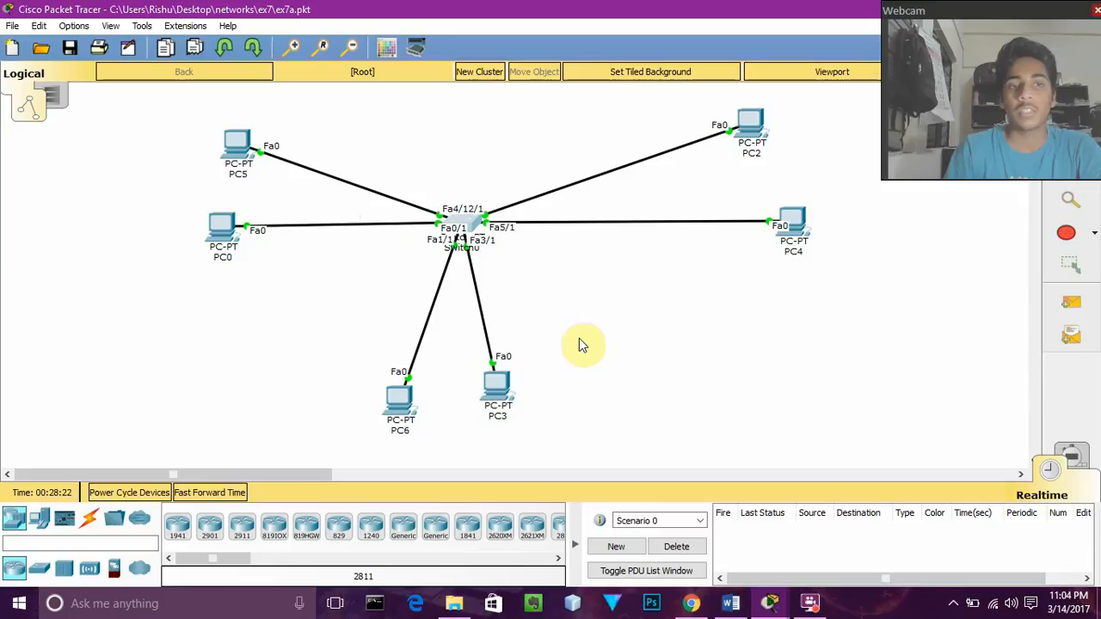
click(1071, 302)
click(750, 126)
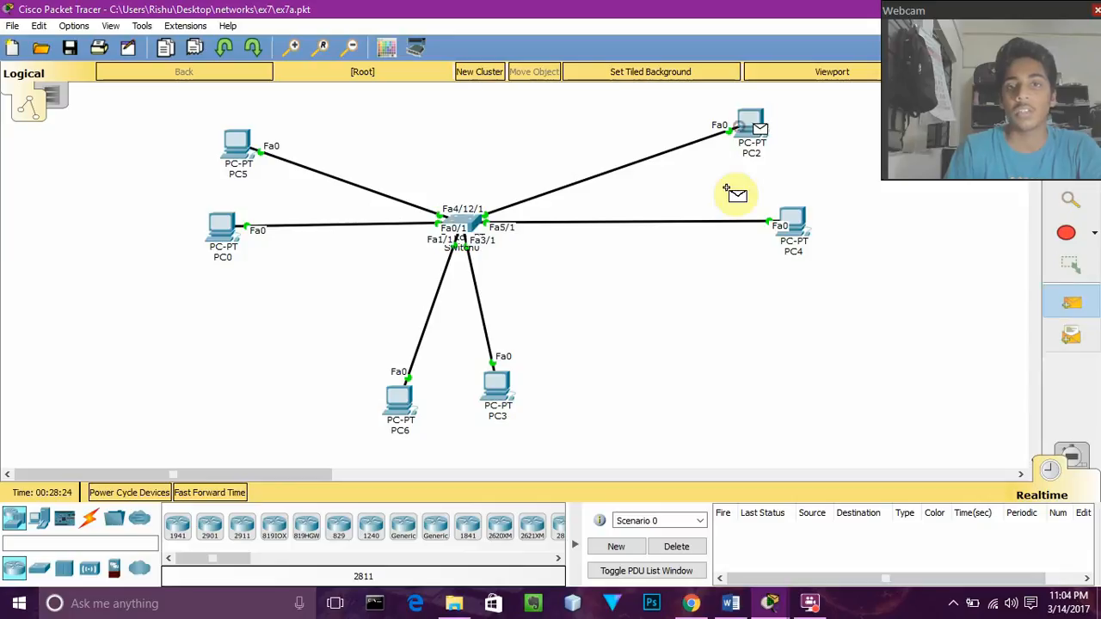
click(405, 396)
Switch to the other Packet Tracer window containing the ex7b.pkt network with a router
mouse_move(693, 606)
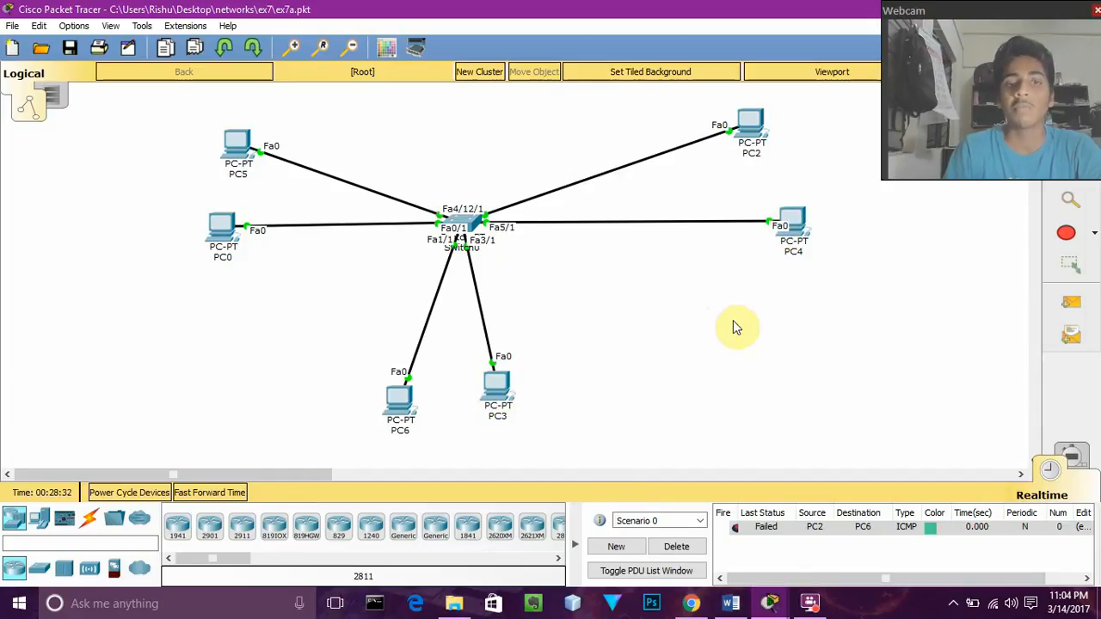
mouse_move(772, 594)
click(801, 547)
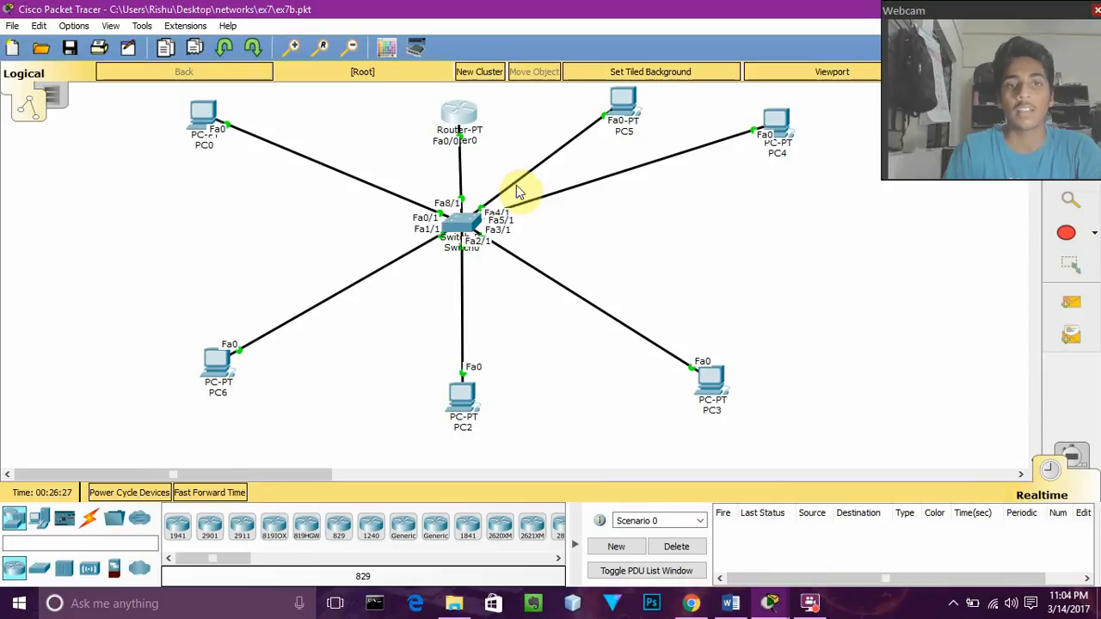
Review the inter-VLAN topology and the switch and router configuration commands in the EX7 Word document, and return to the ex7b.pkt network in Packet Tracer
click(730, 603)
scroll(516, 303, down, 1)
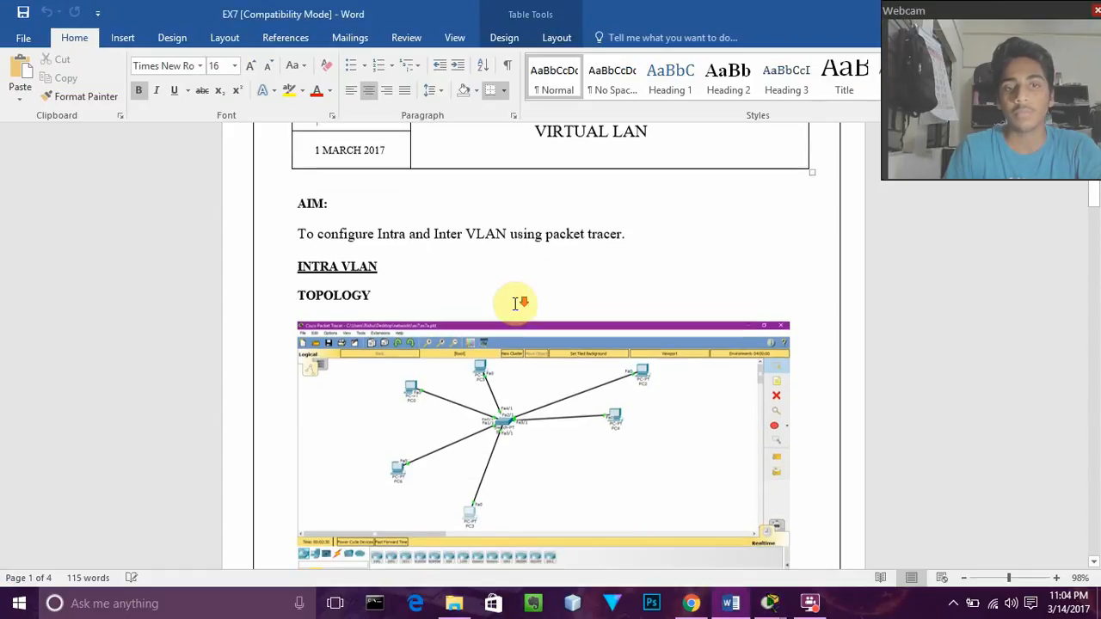
scroll(516, 303, down, 10)
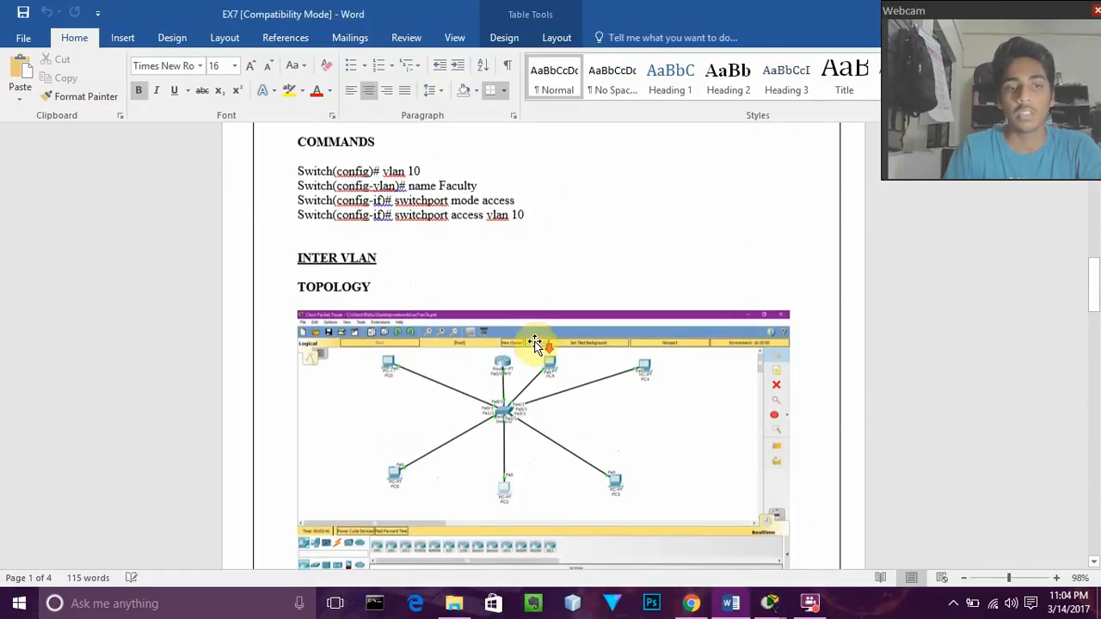
scroll(533, 341, down, 4)
scroll(519, 310, up, 3)
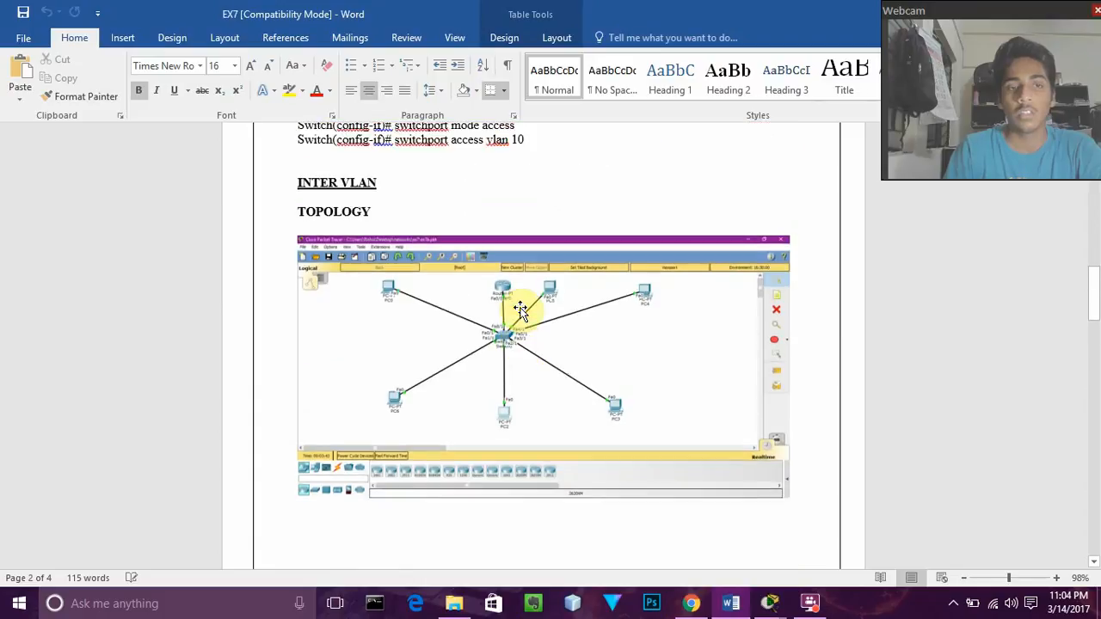
scroll(521, 308, down, 12)
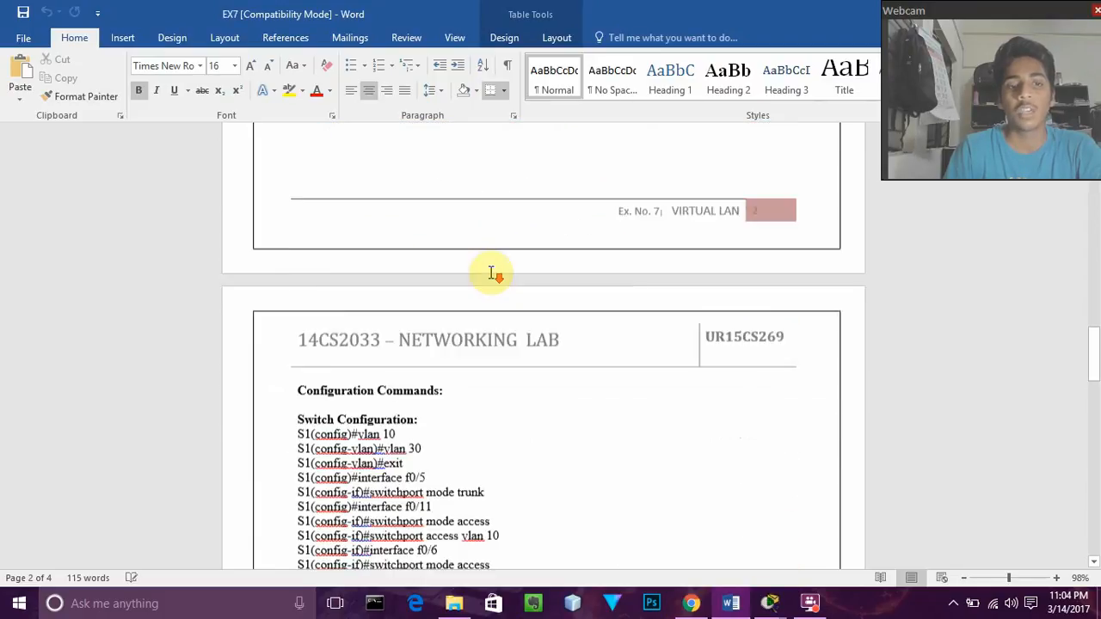
mouse_move(772, 603)
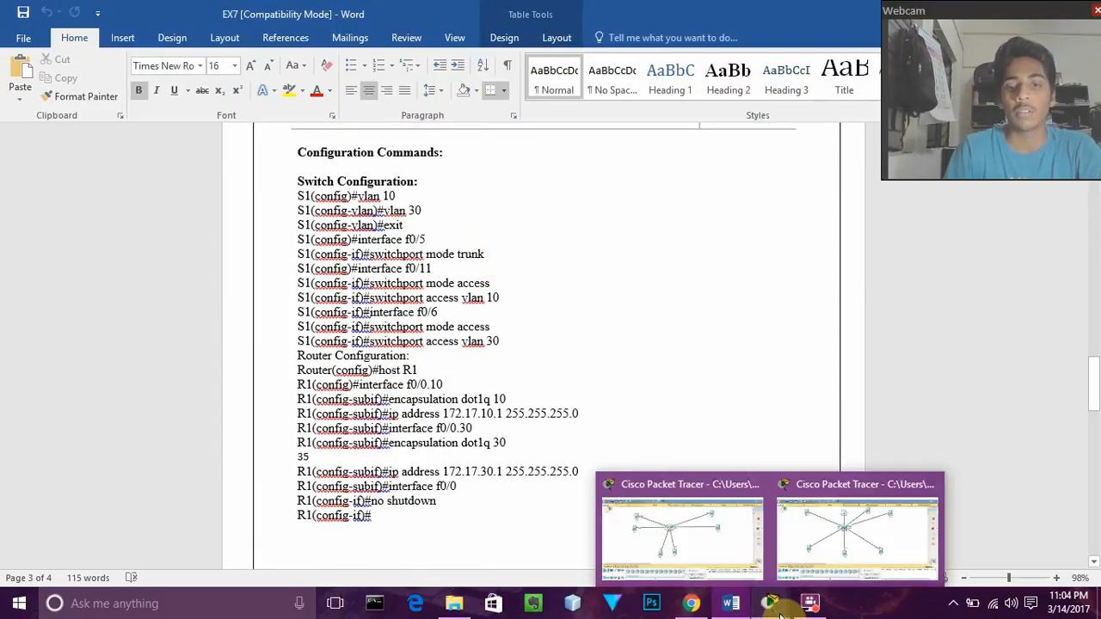
click(808, 531)
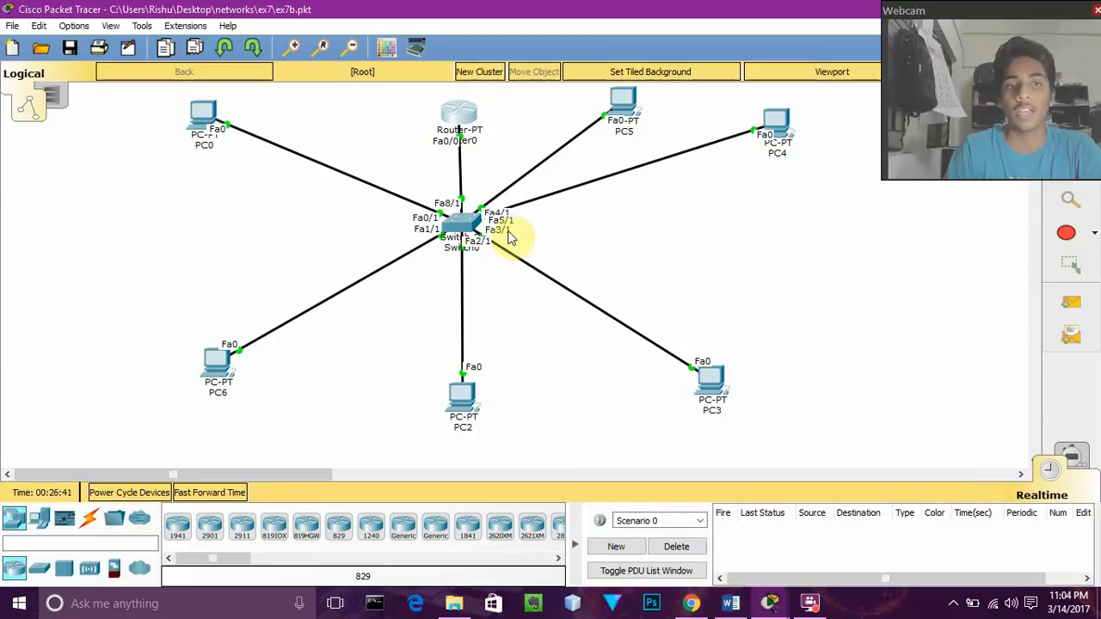
Open Switch0's command line and enter global configuration mode with the commands en and conf
click(460, 117)
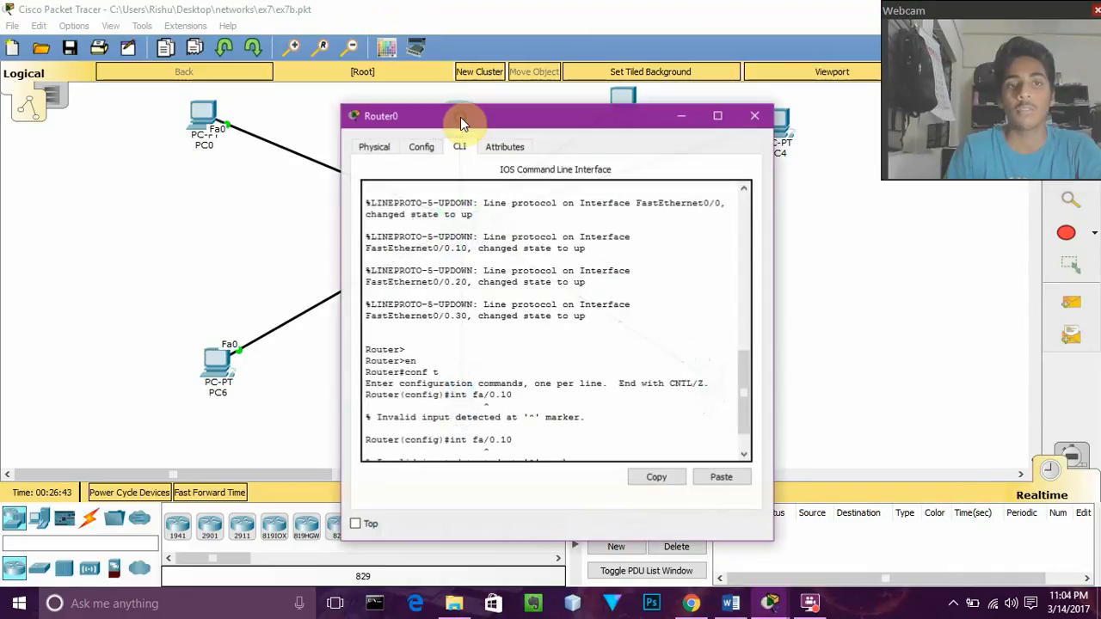
click(755, 120)
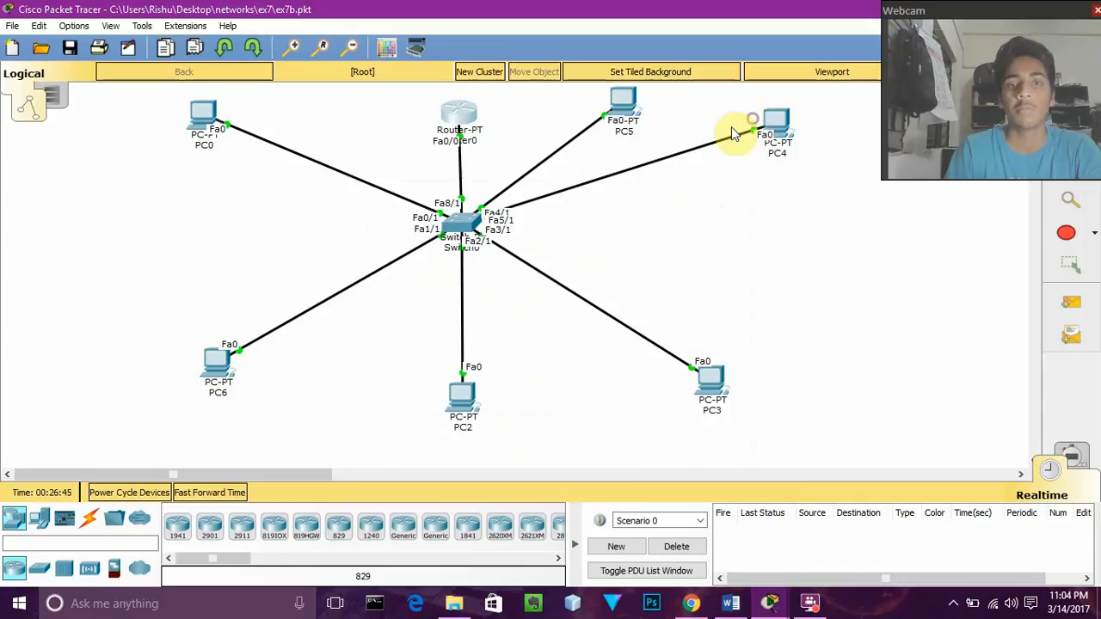
mouse_move(448, 226)
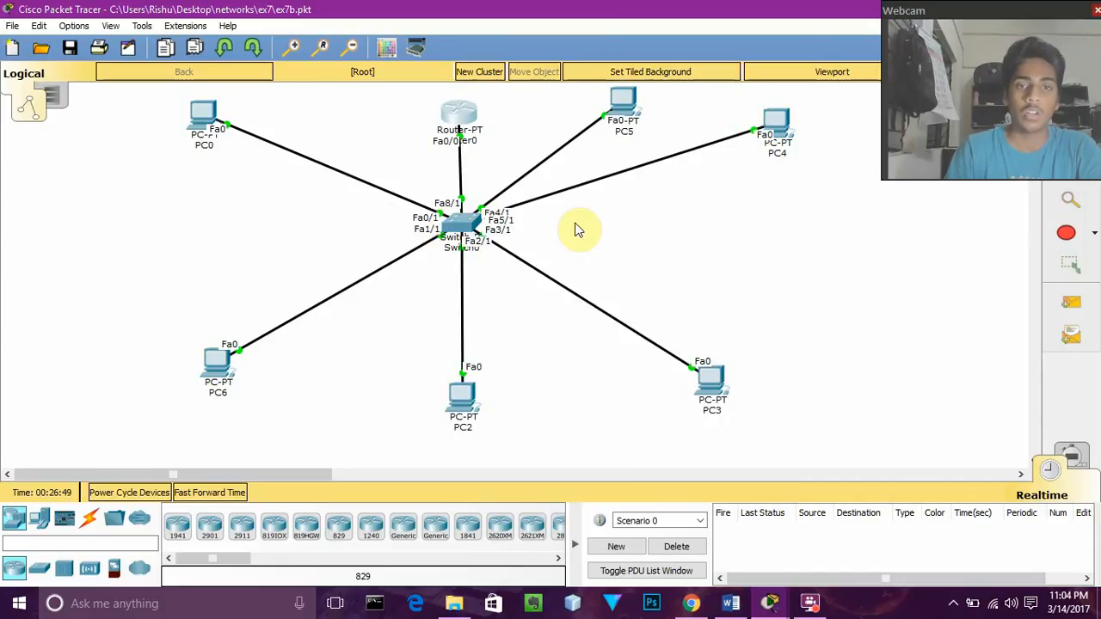
click(461, 225)
click(460, 147)
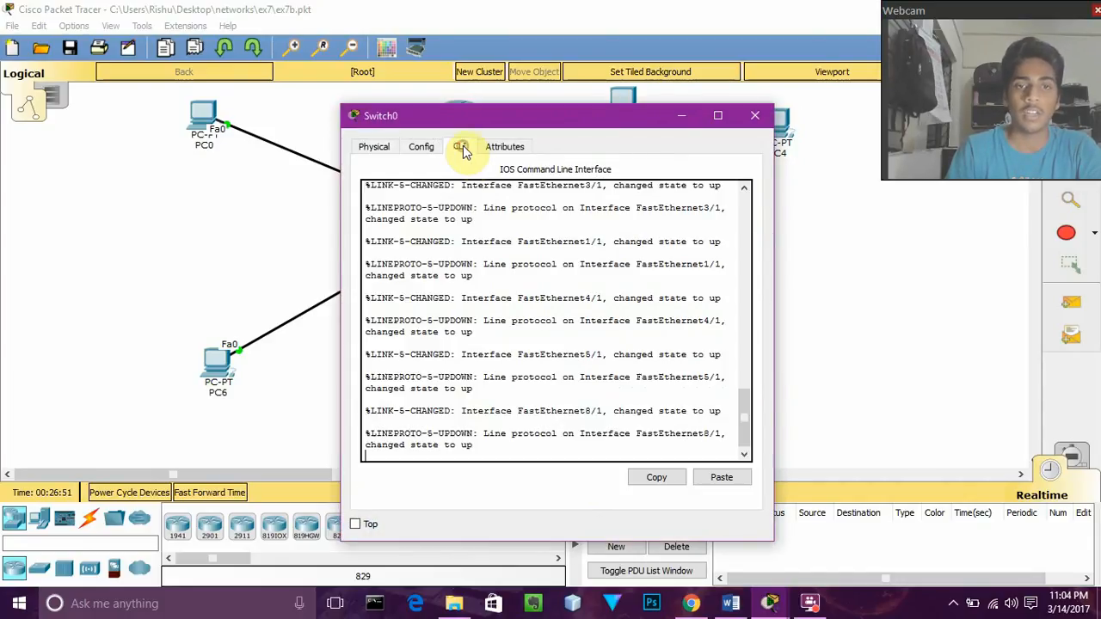
key(Return)
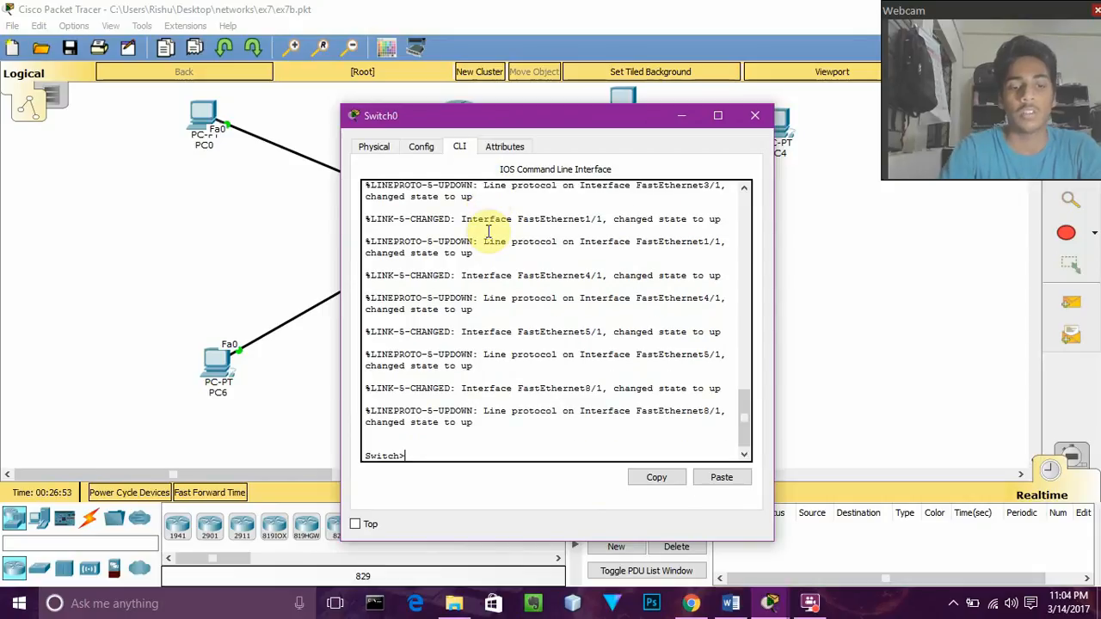
text(en)
key(Return)
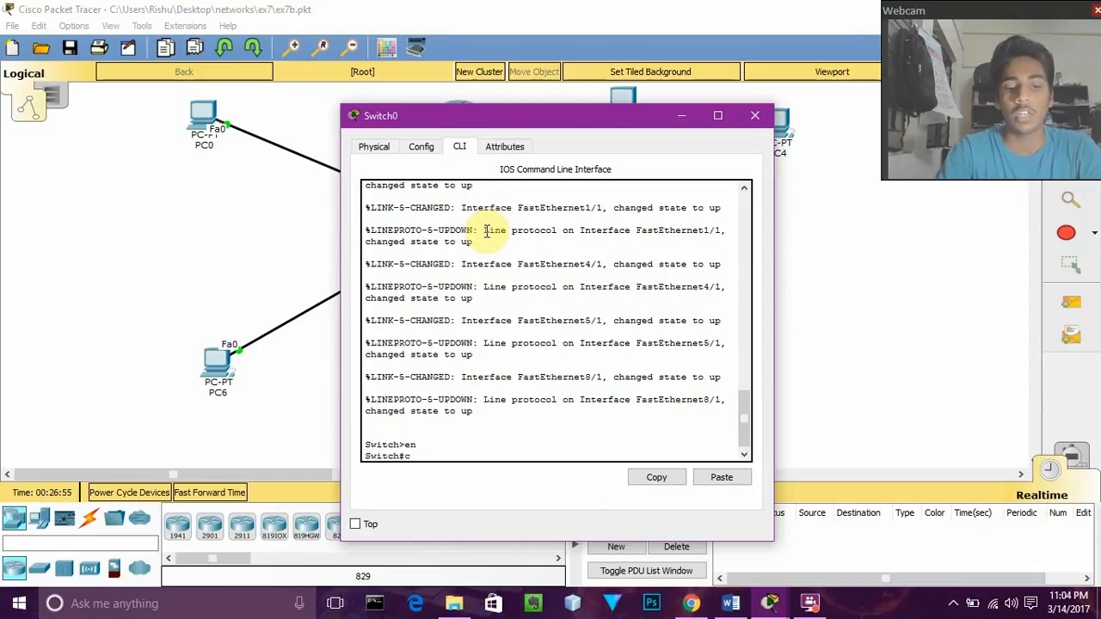
text(conf)
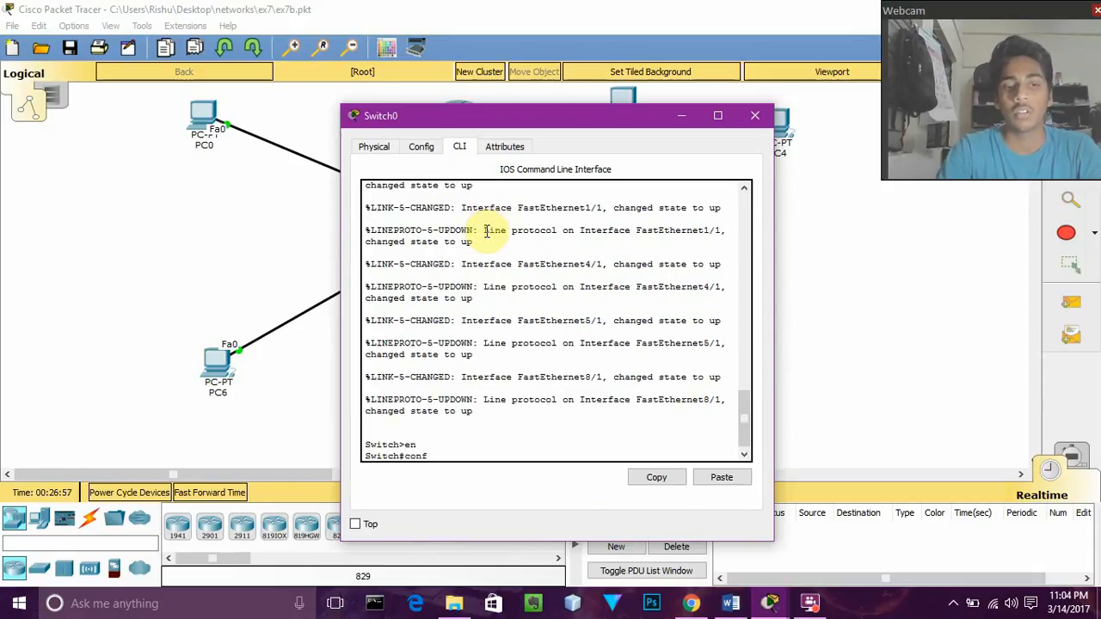
key(Return)
key(Return)
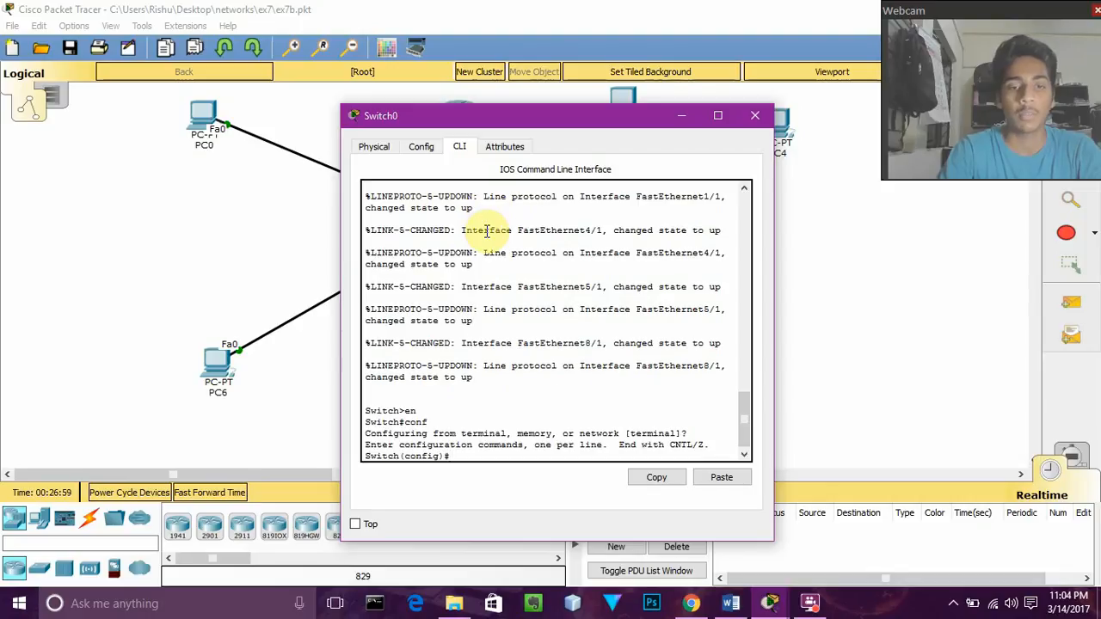
Create VLAN 10 on Switch0 and name it cse
text(vla)
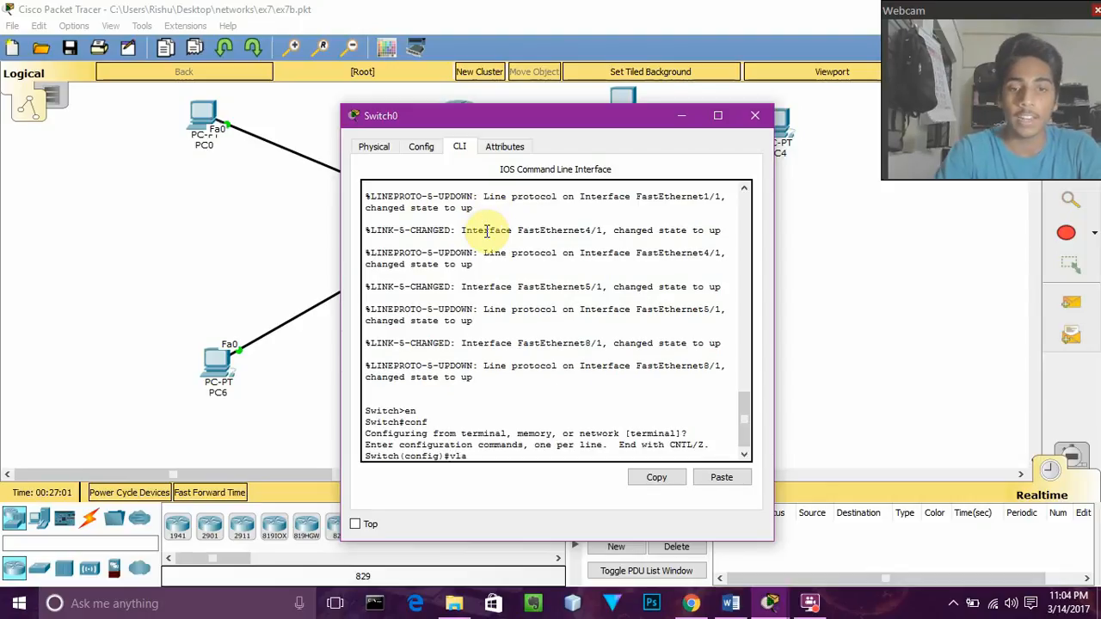
text(n 10)
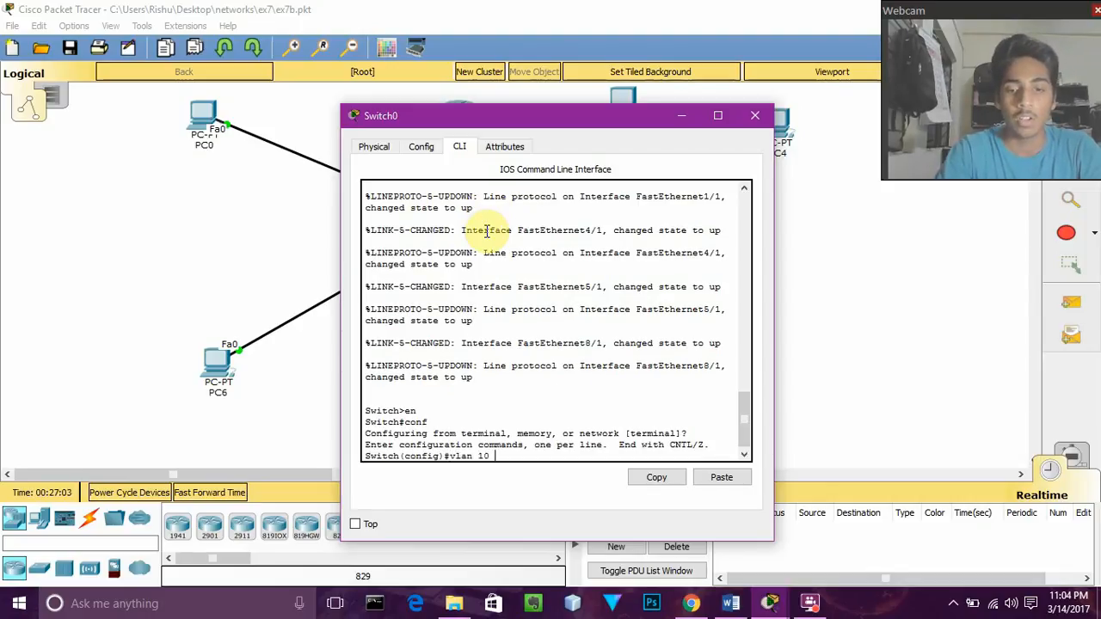
key(Return)
text(name)
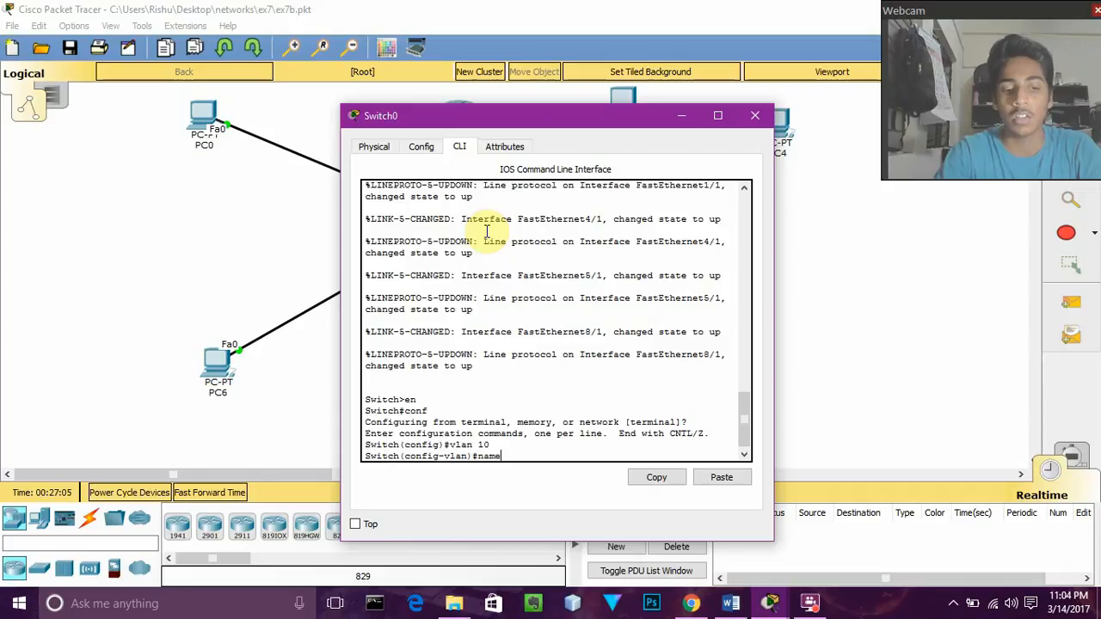
text( cse)
key(Return)
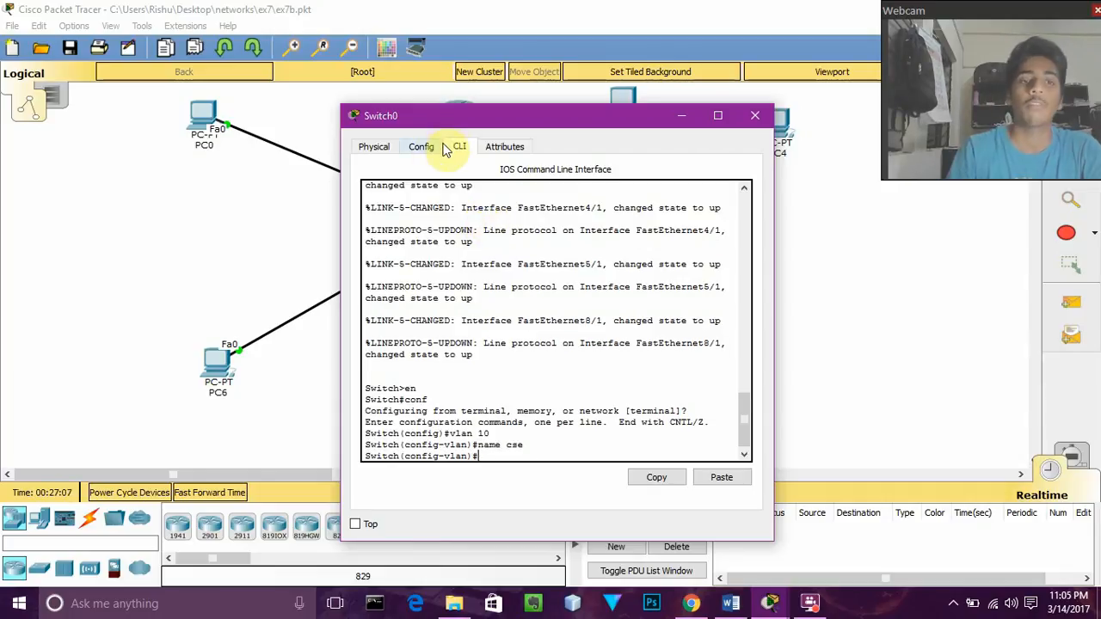
Close Switch0's configuration window and open Router0's command line at the configuration of subinterface fa0/0.10
drag(454, 118, 795, 209)
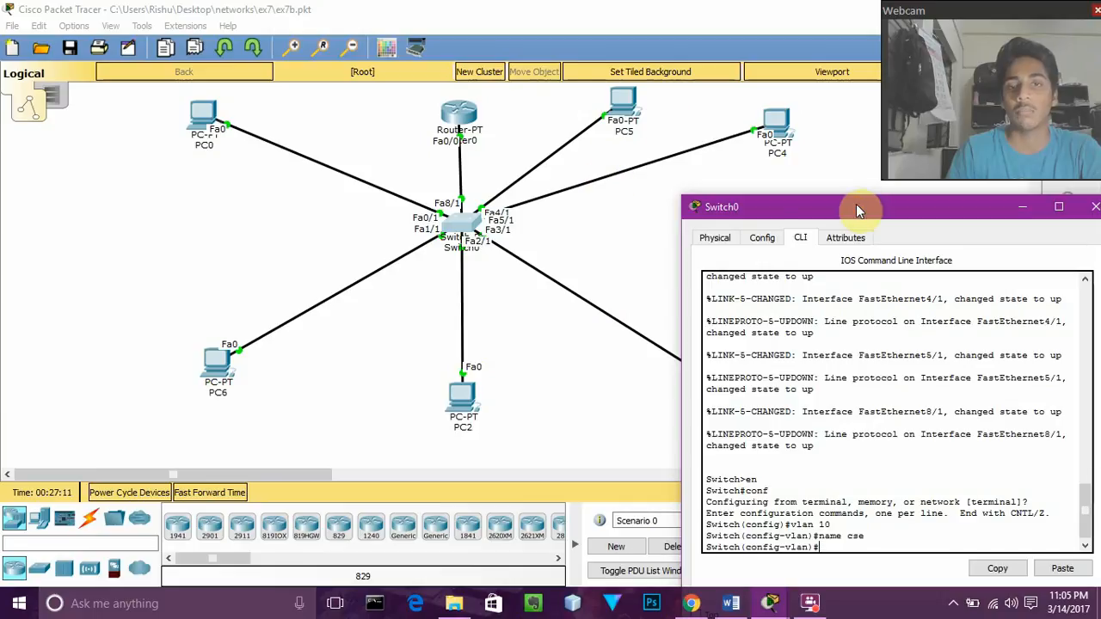
drag(858, 210, 495, 74)
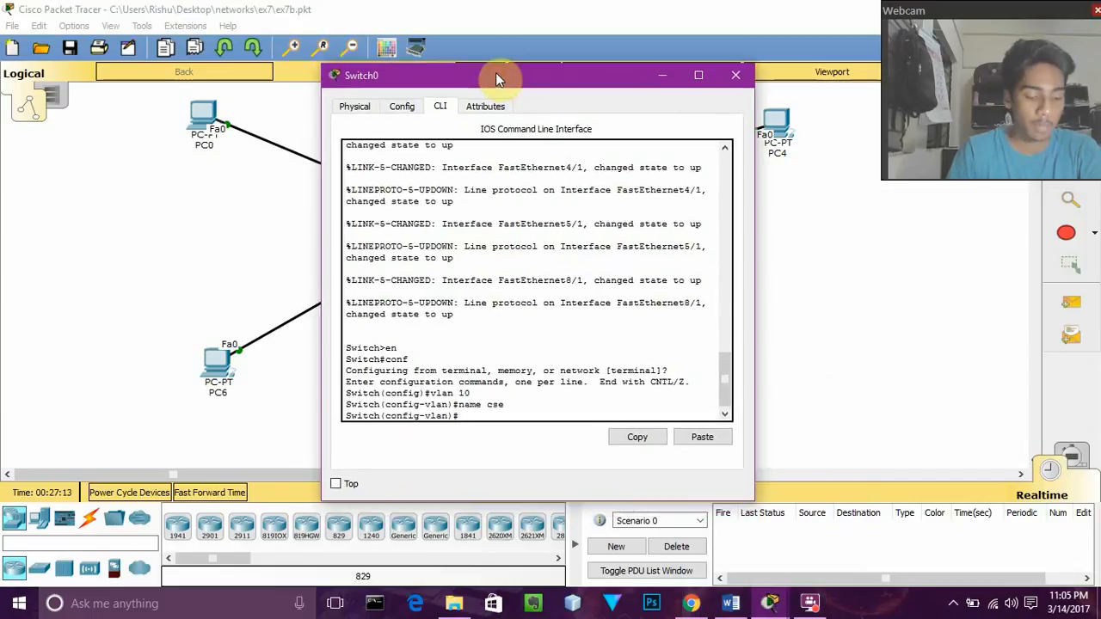
click(730, 84)
click(456, 116)
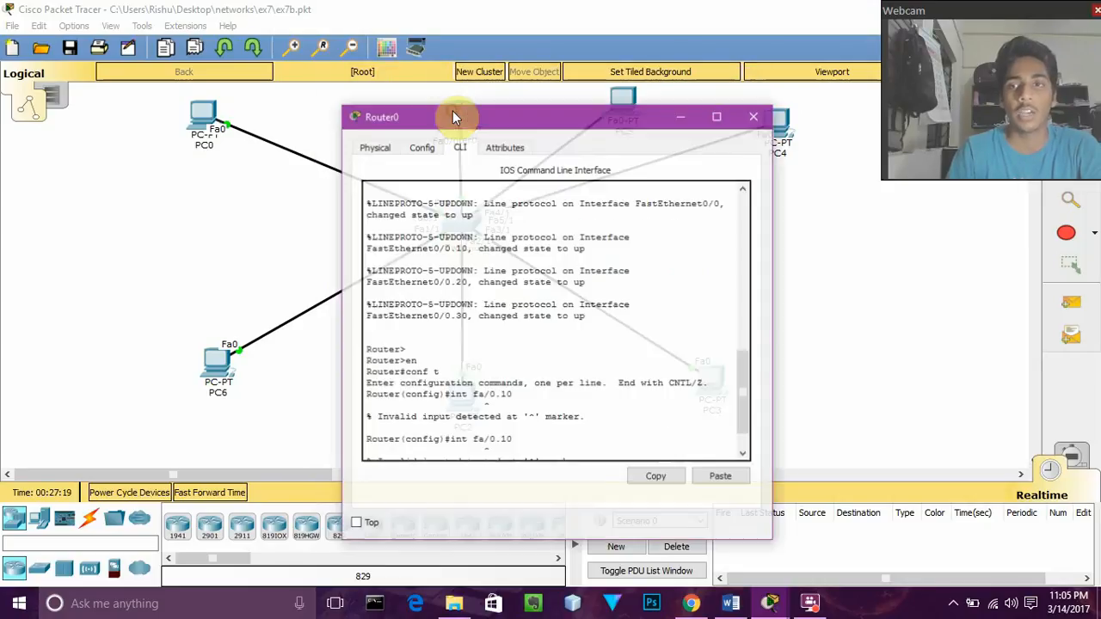
key(Return)
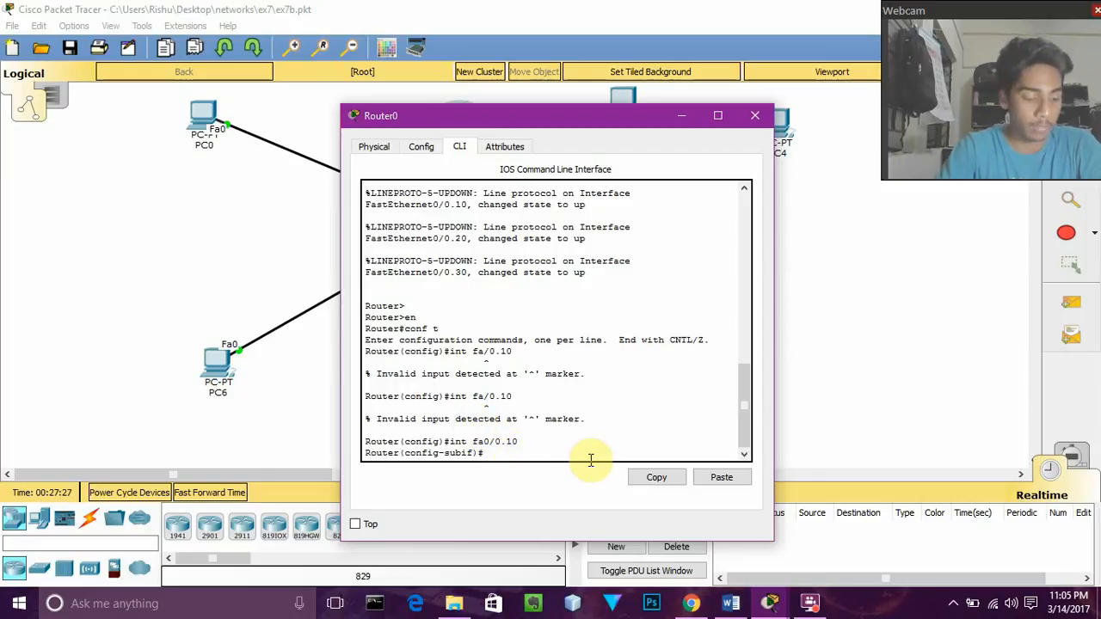
text(int)
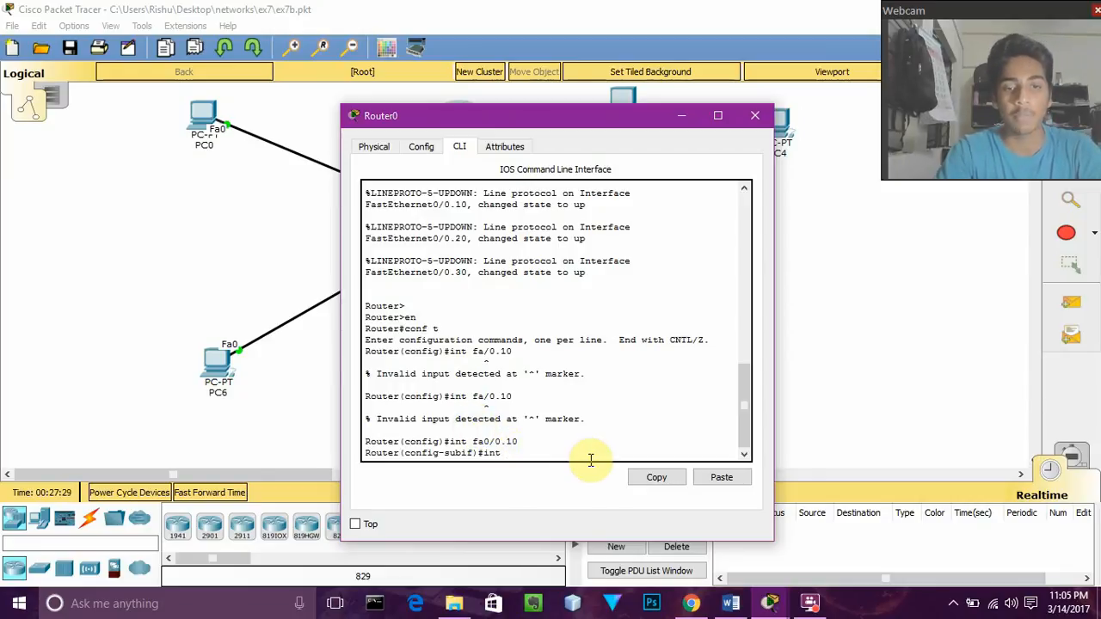
text( fa)
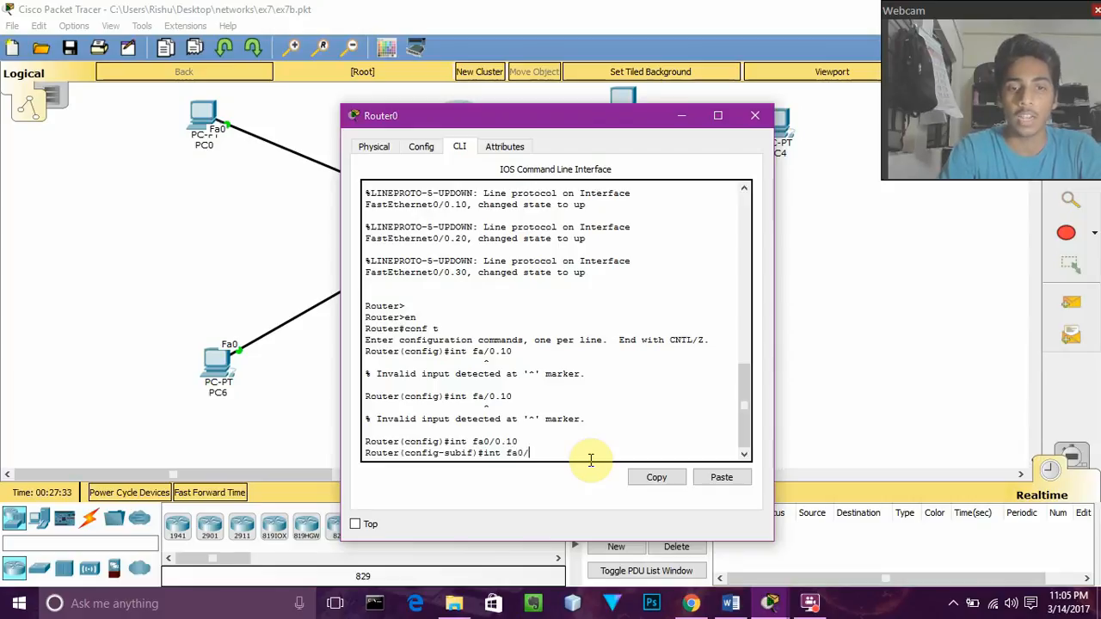
key(BackSpace)
key(BackSpace)
key(BackSpace)
key(BackSpace)
key(BackSpace)
key(BackSpace)
key(BackSpace)
key(BackSpace)
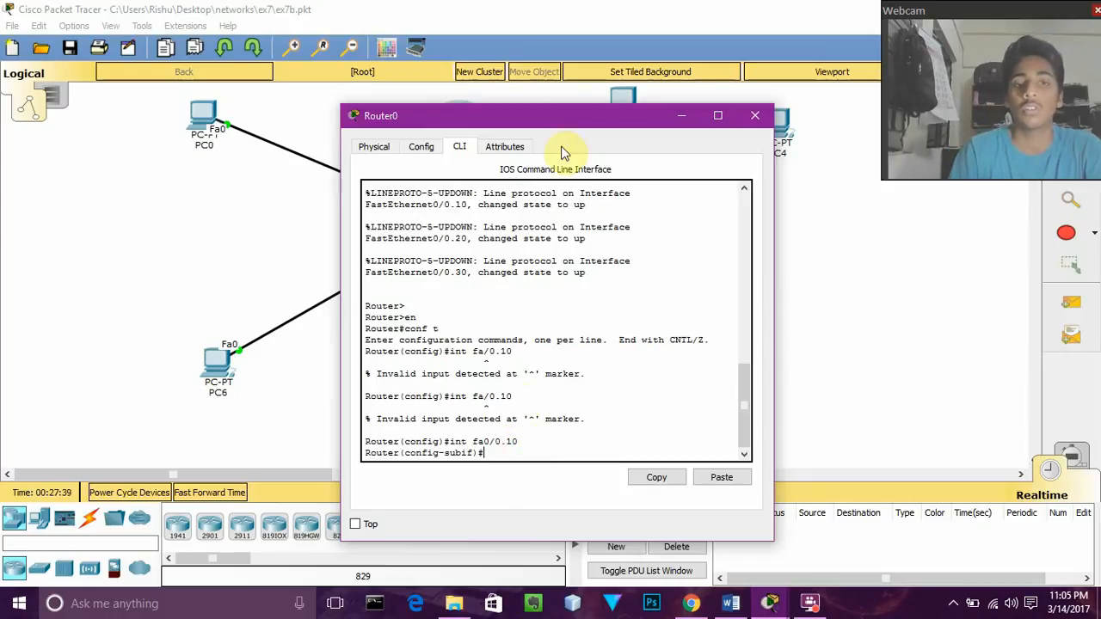
Set the encapsulation of Router0's subinterface fa0/0.10 with the command encapsulation dot1q 10
drag(584, 125, 629, 82)
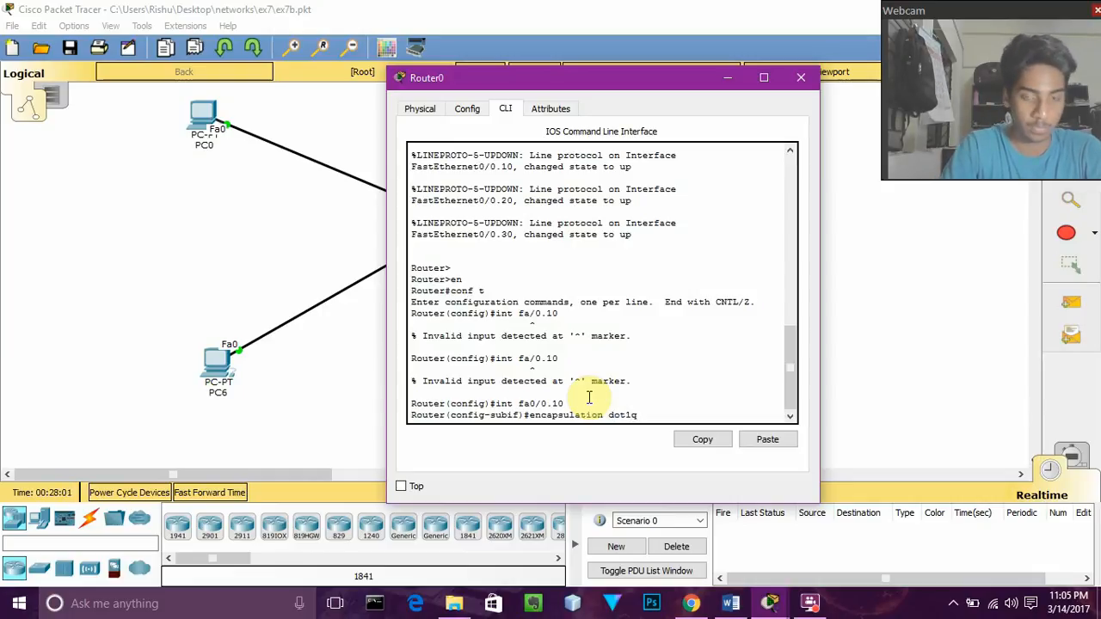
key(Return)
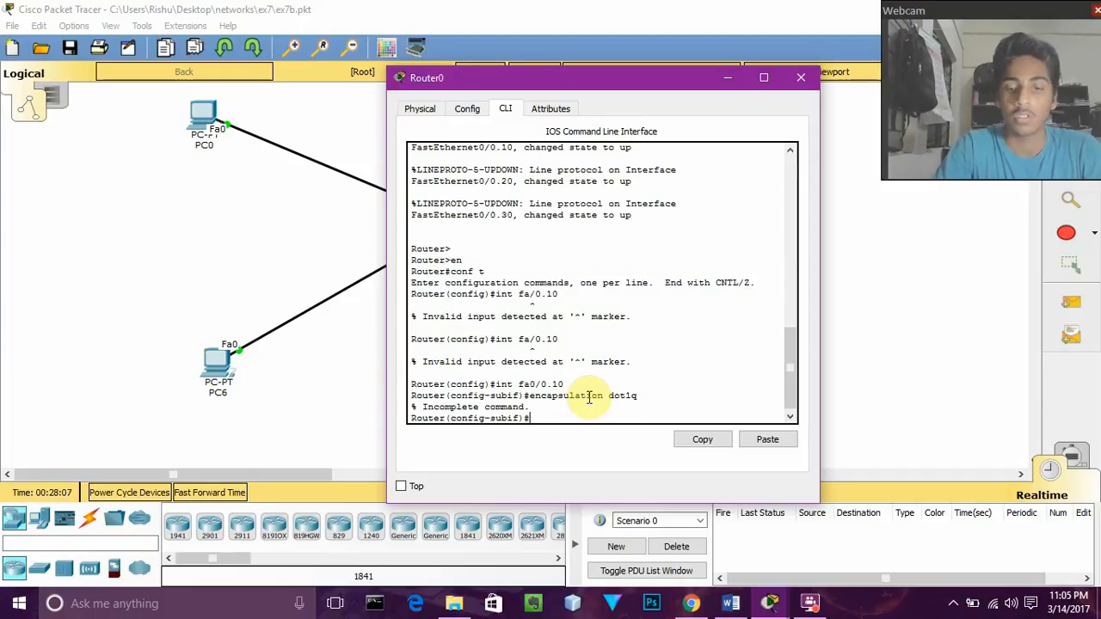
key(Up)
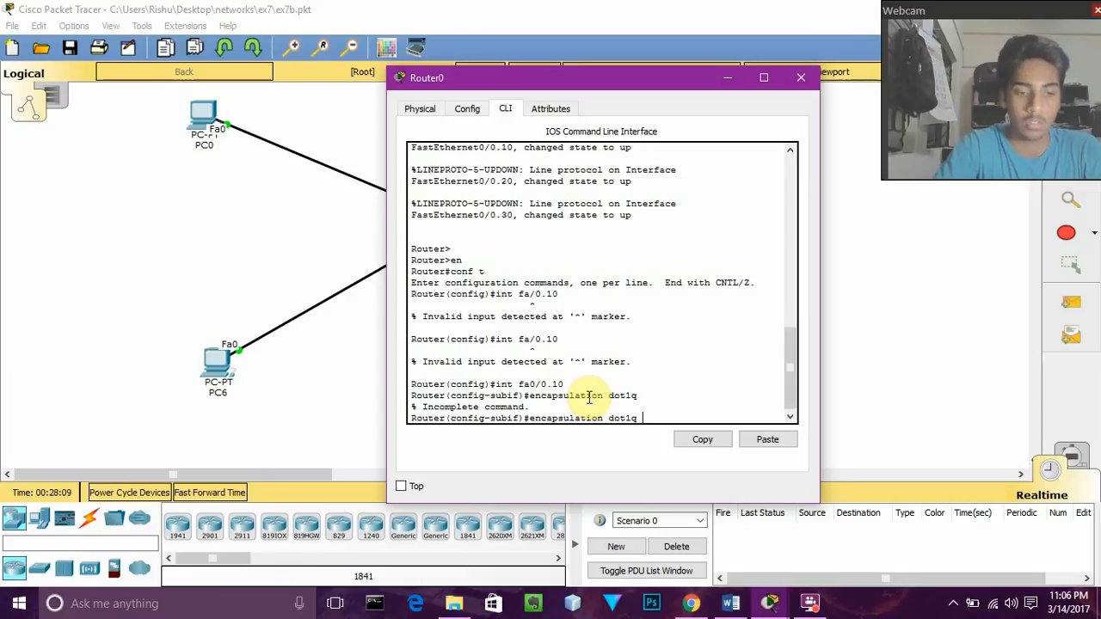
text(10)
key(Return)
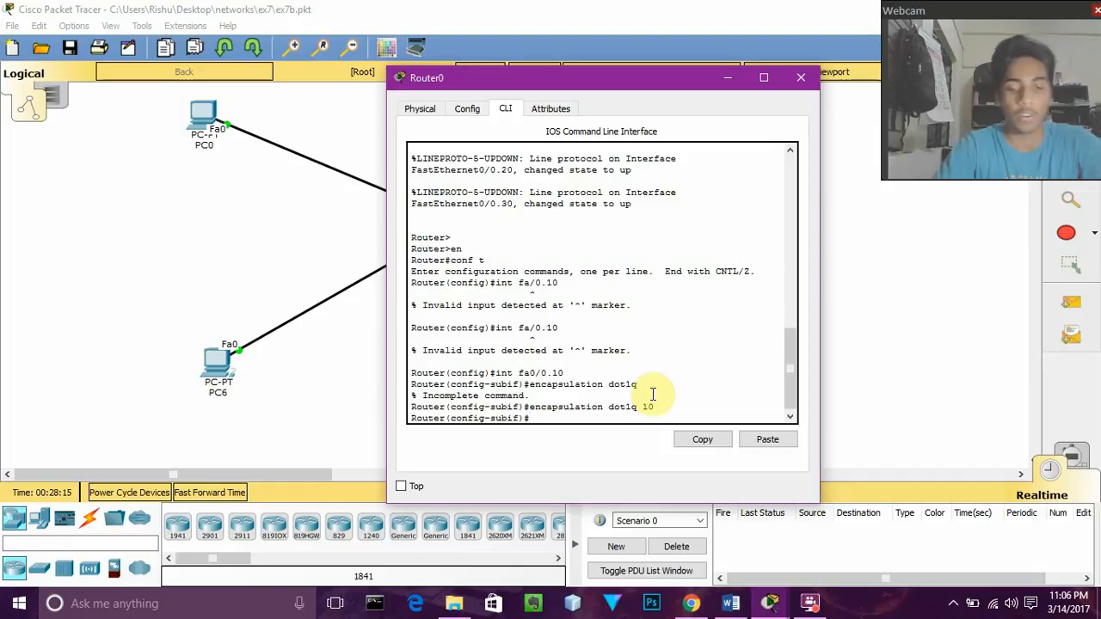
Assign IP address 192.168.10.254 with subnet mask 255.255.255.0 to Router0's subinterface fa0/0.10
text(ipa)
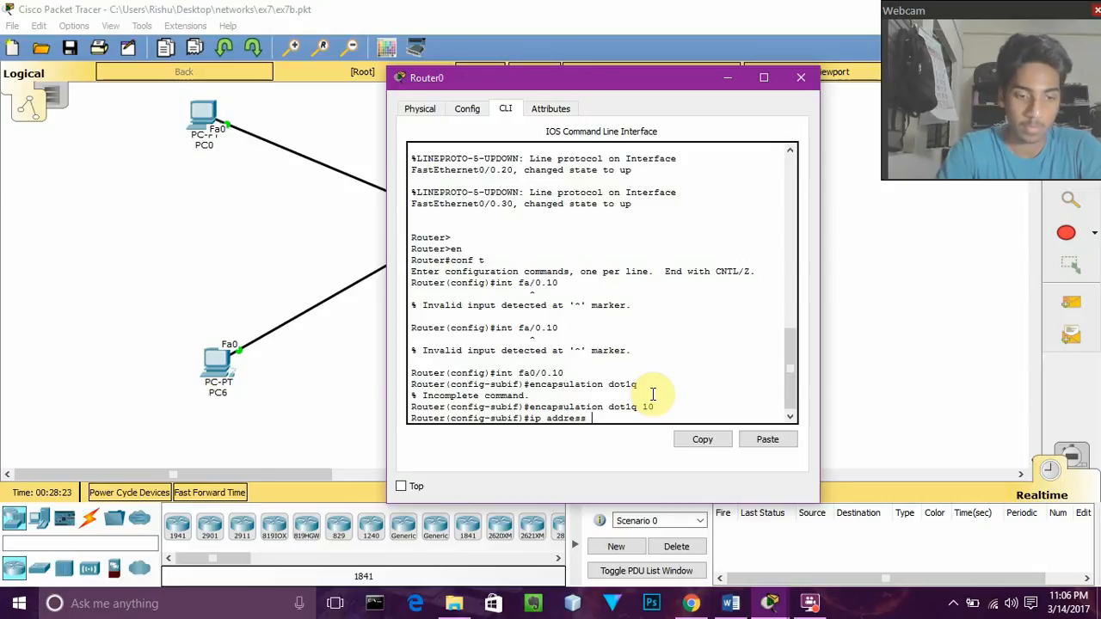
text(68.1)
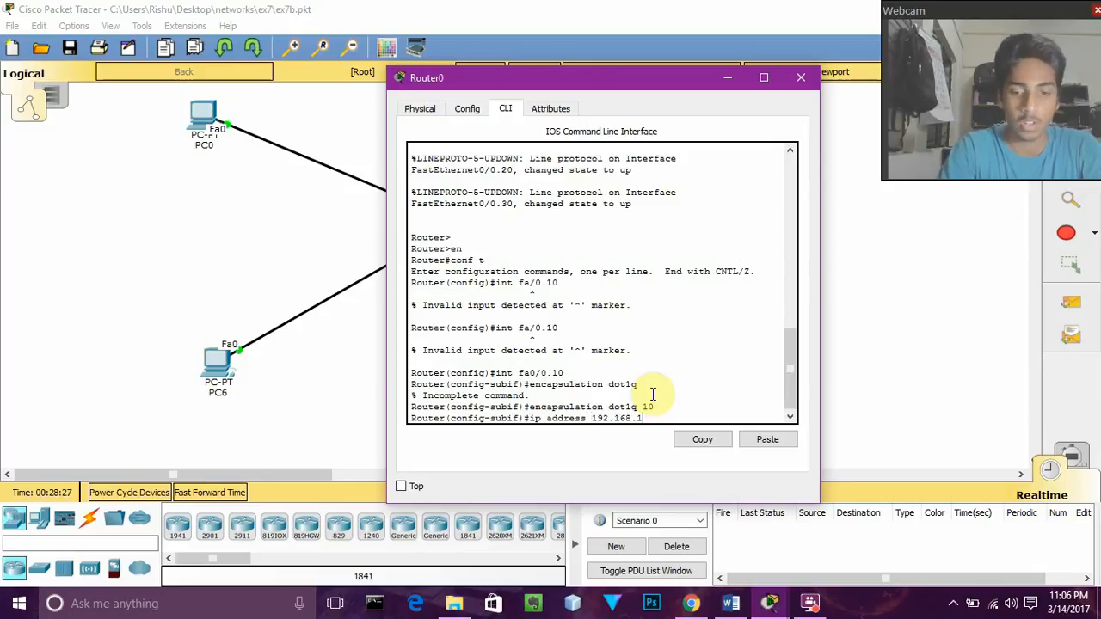
text(0.2)
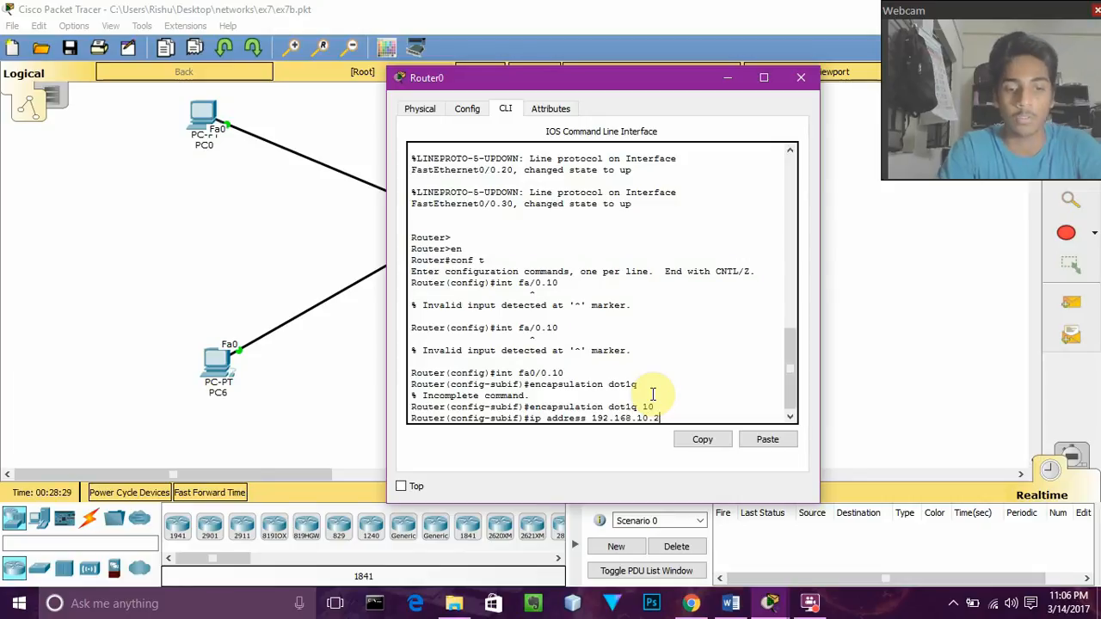
text(54 255.255.255.0)
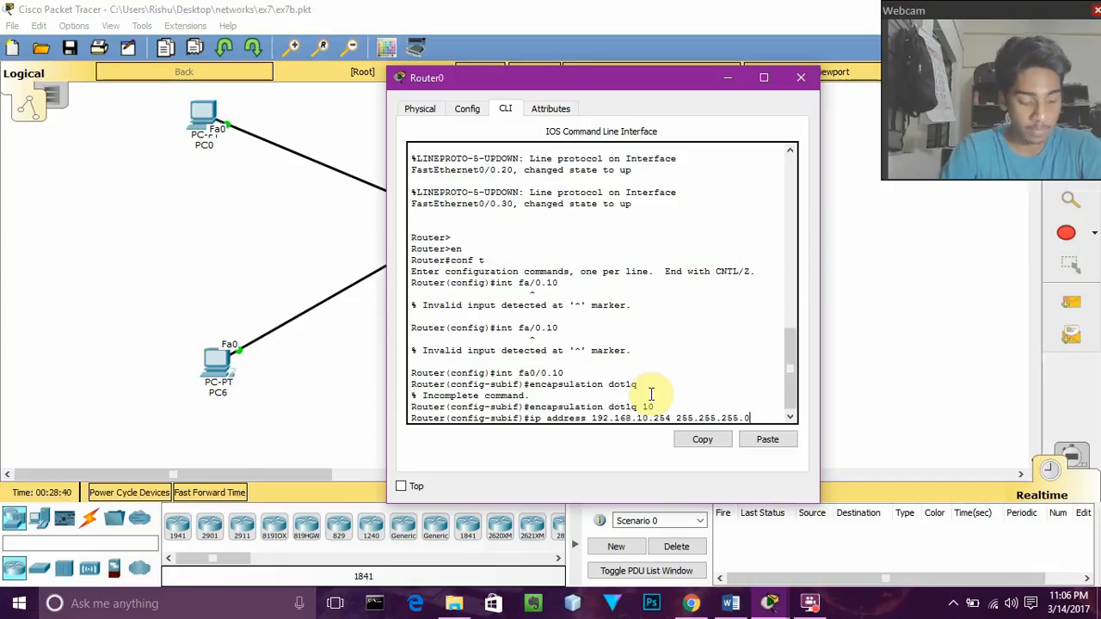
key(Return)
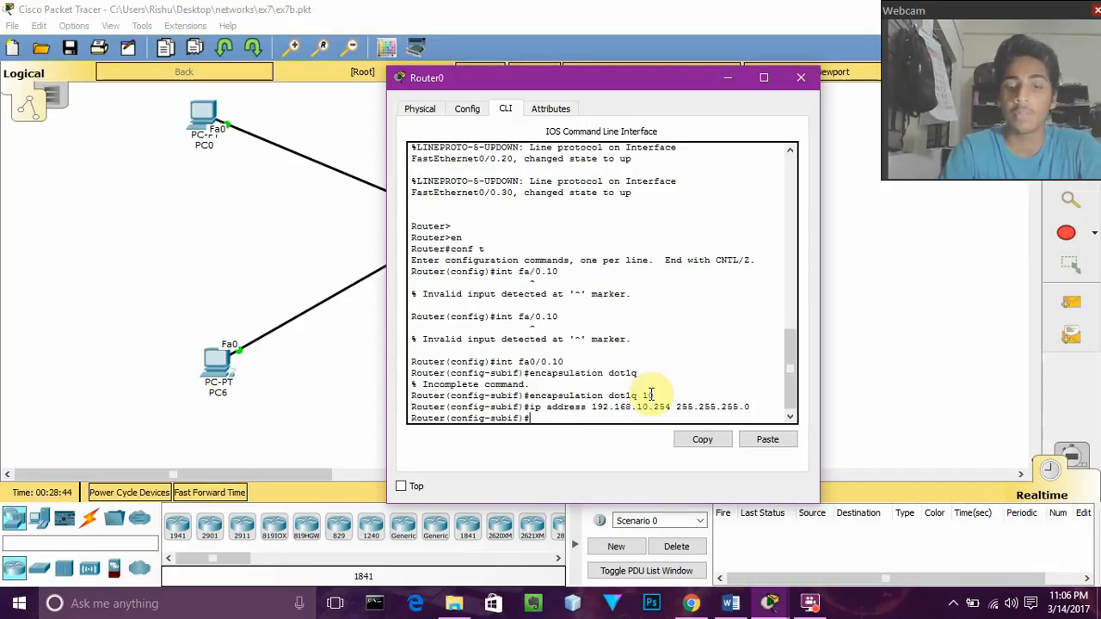
Draft the command encapsulation dot1q 20 at Router0's subinterface prompt without running it, and close Router0's configuration window
key(Up)
key(Up)
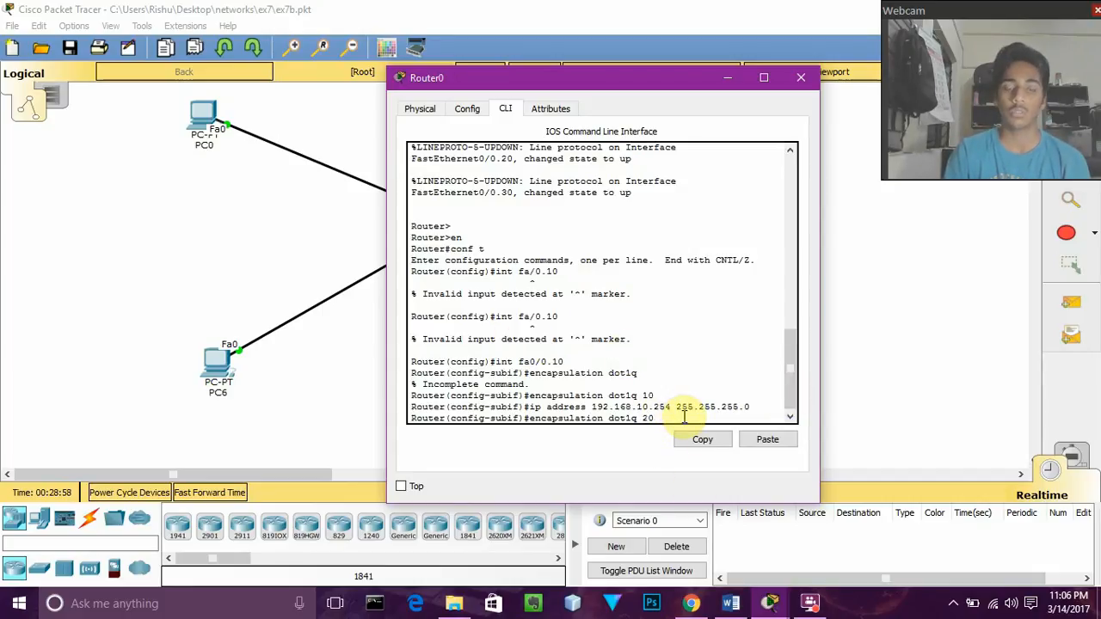
click(812, 84)
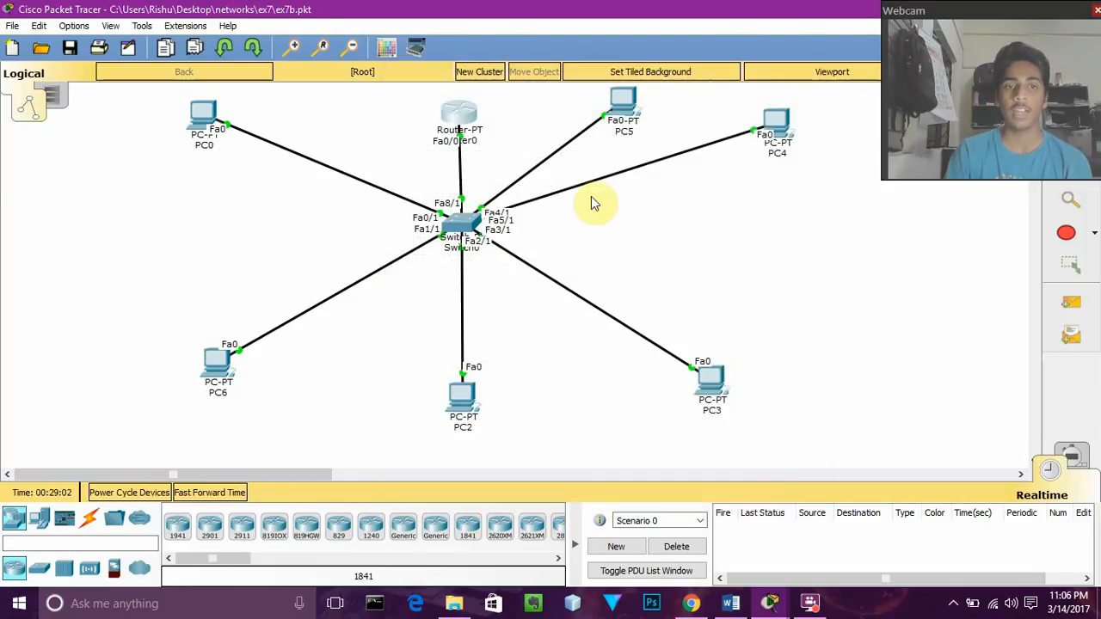
Open Switch0's command line and name VLAN 10 cse
click(465, 219)
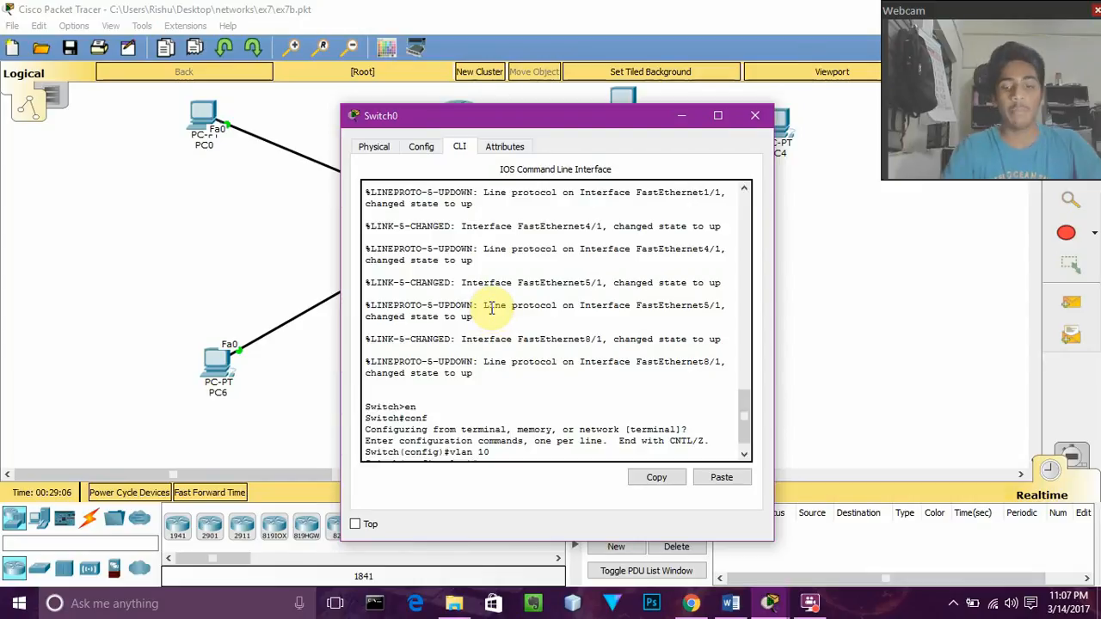
text(name cse)
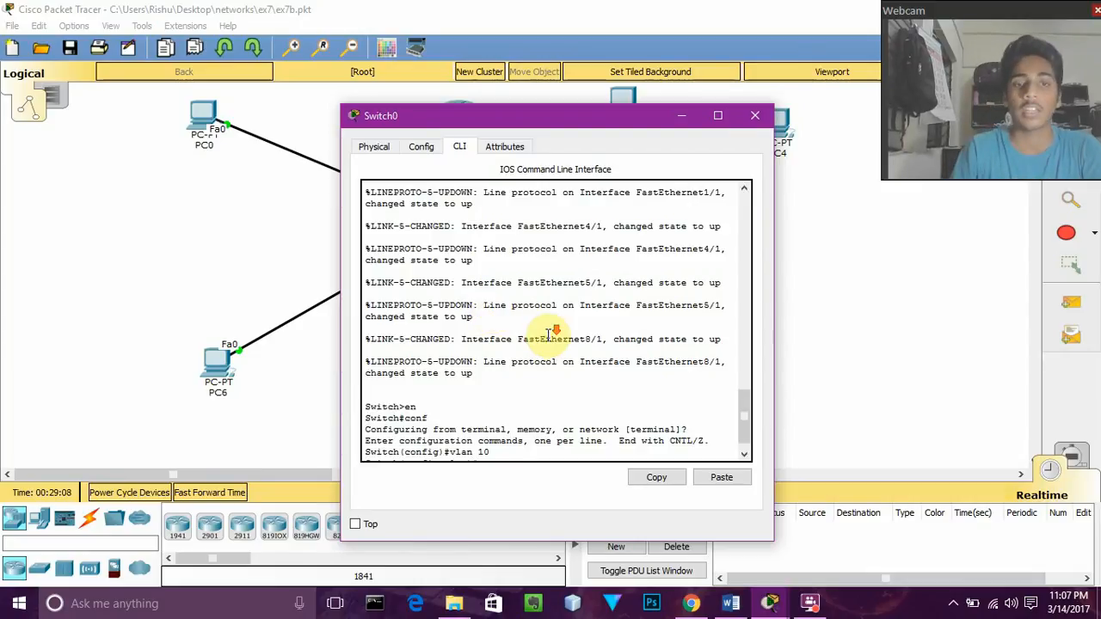
key(Return)
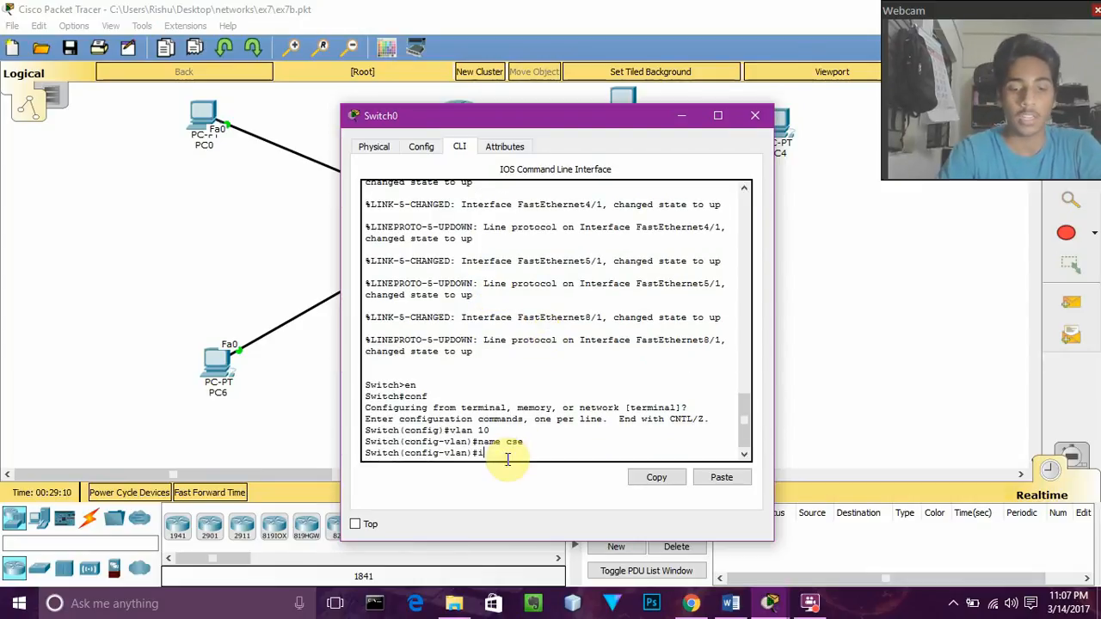
Check the port labels around Switch0 and enter configuration of its interface fa8/1, the port connected to Router0
text(int fa)
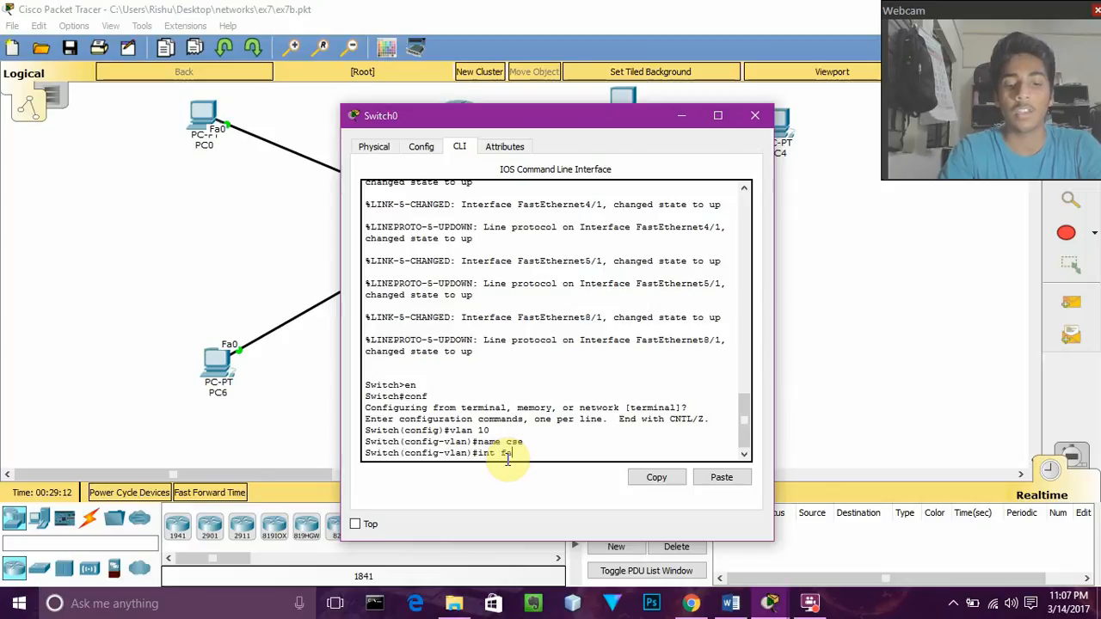
text(6/1)
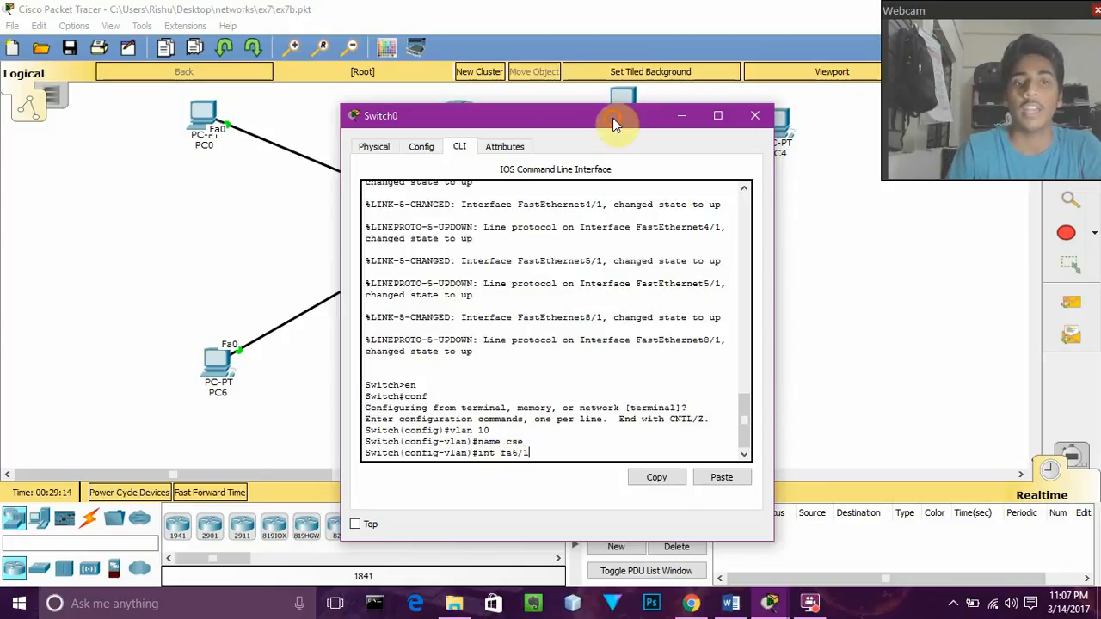
drag(614, 118, 721, 271)
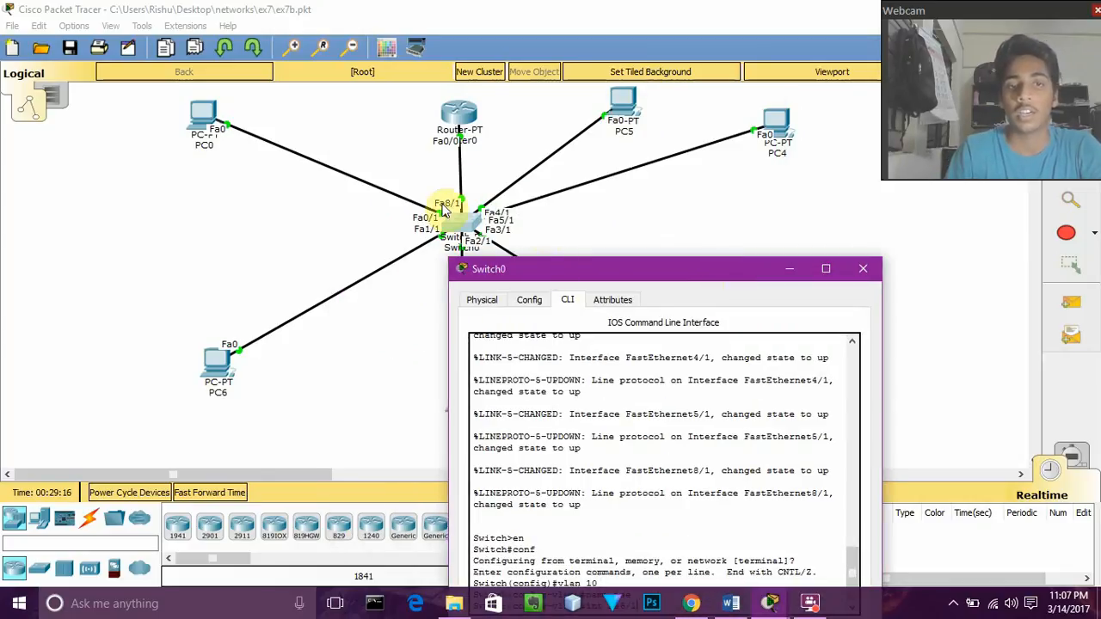
drag(560, 270, 621, 289)
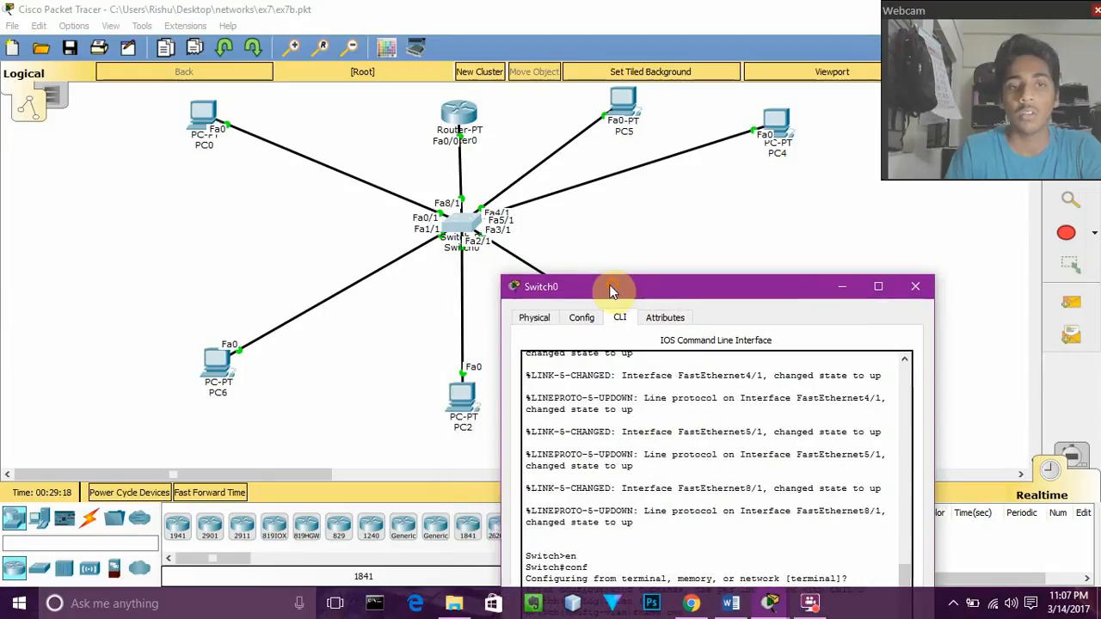
click(468, 225)
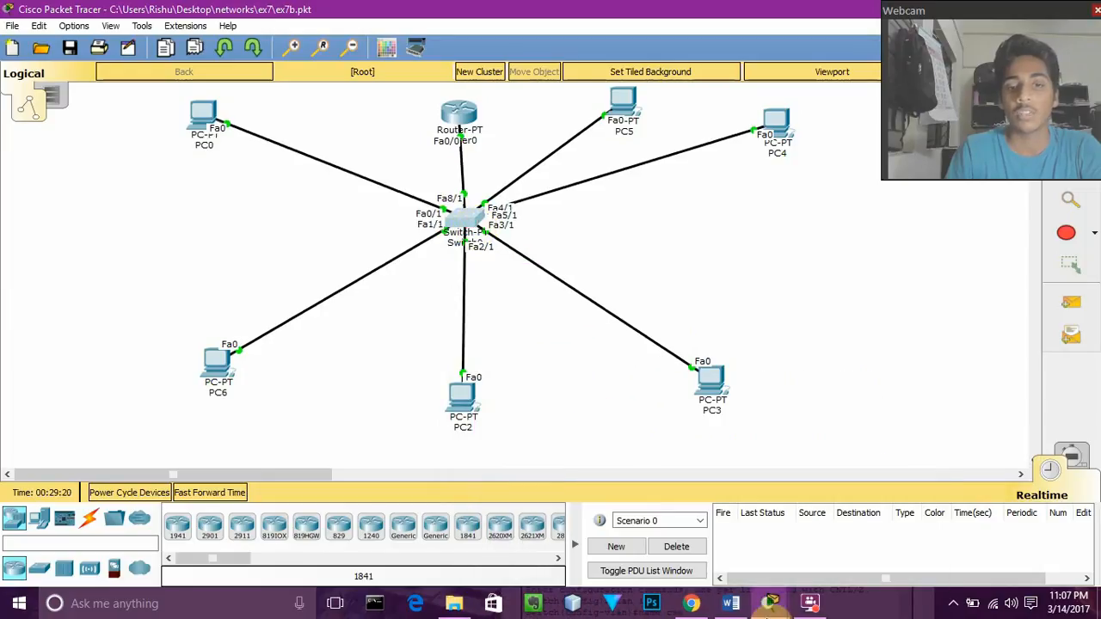
mouse_move(777, 606)
click(945, 530)
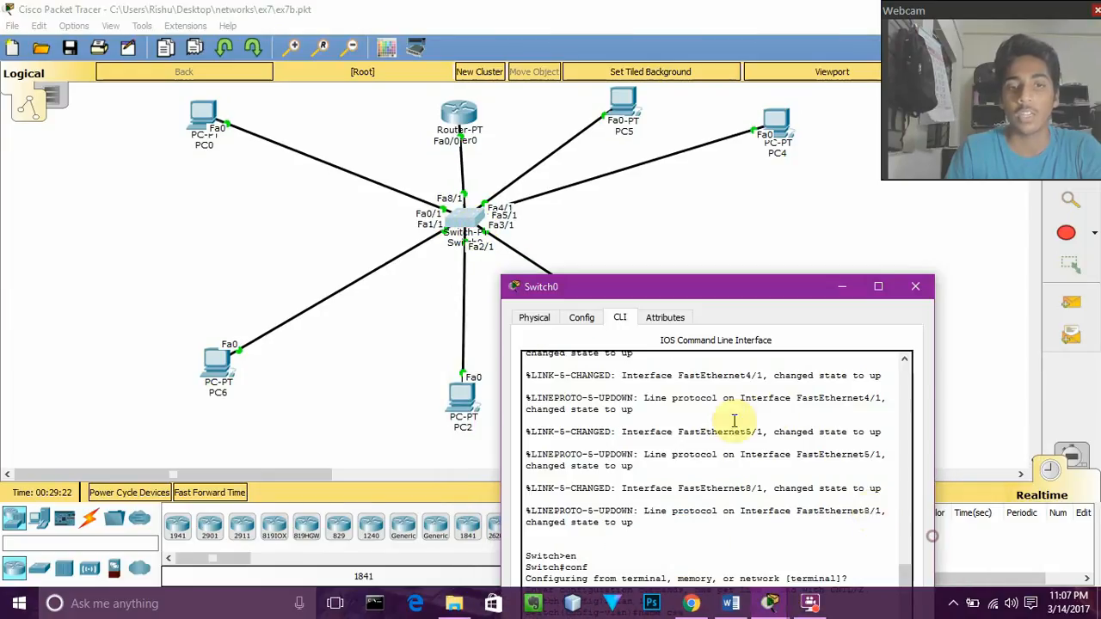
drag(710, 290, 649, 109)
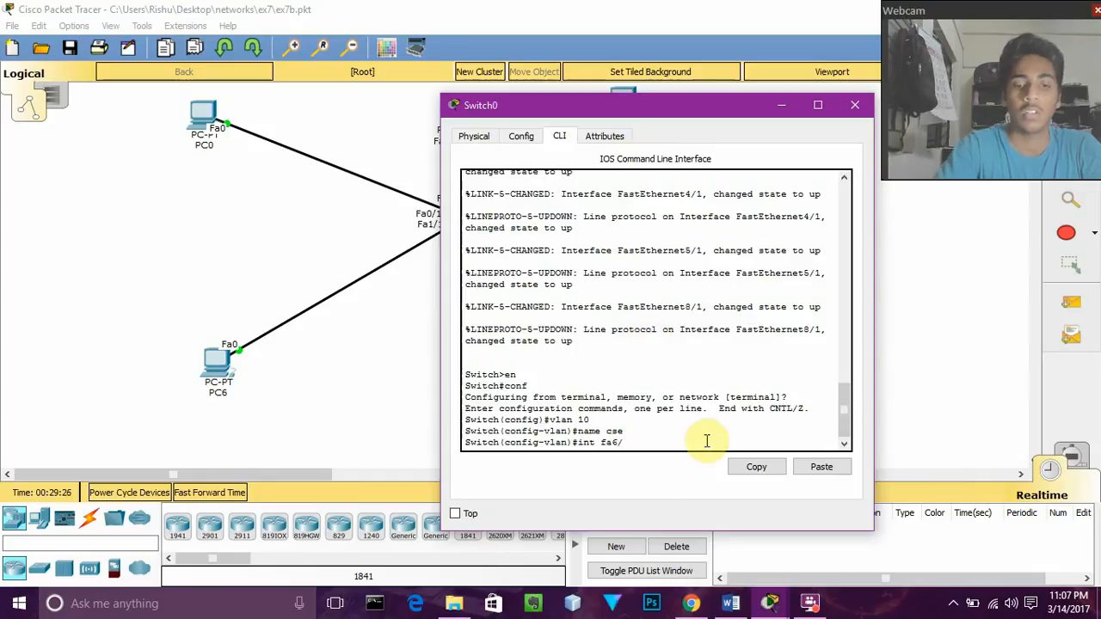
text(8)
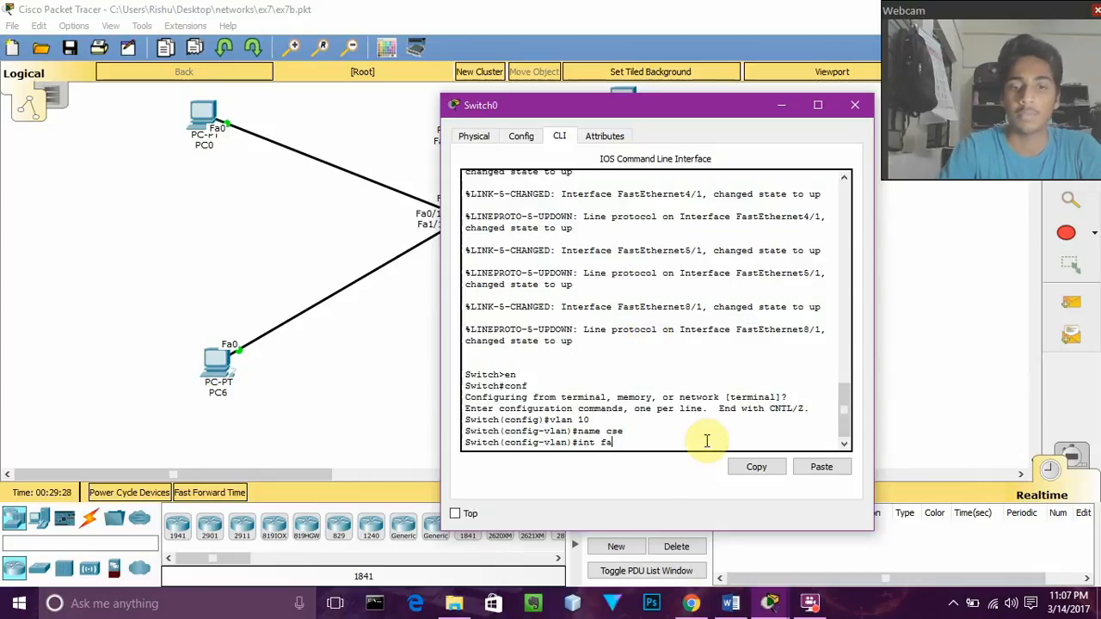
text(/1)
key(Return)
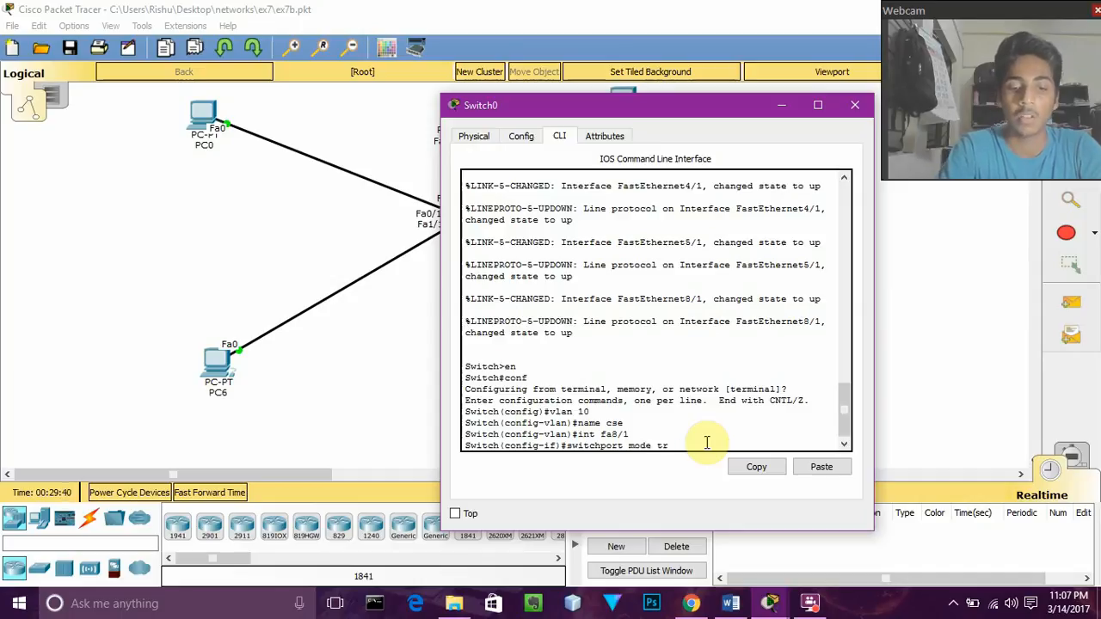
Set Switch0's fa8/1 to trunk mode, write the command switchport trunk allowed vlan 10,20,30, and close Switch0's window
key(Return)
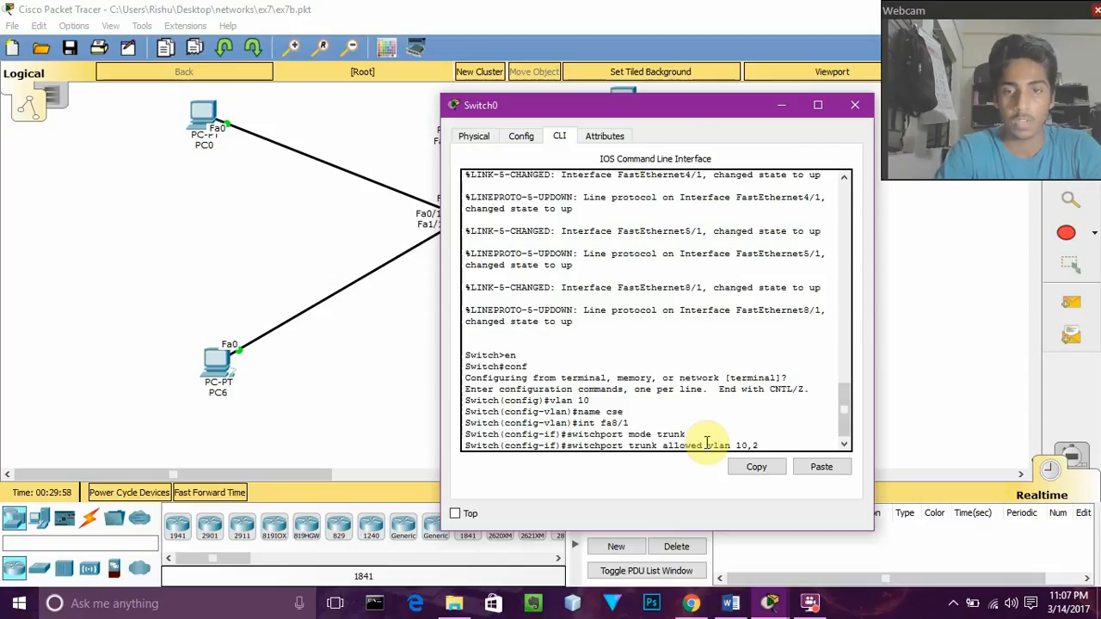
text(0,3)
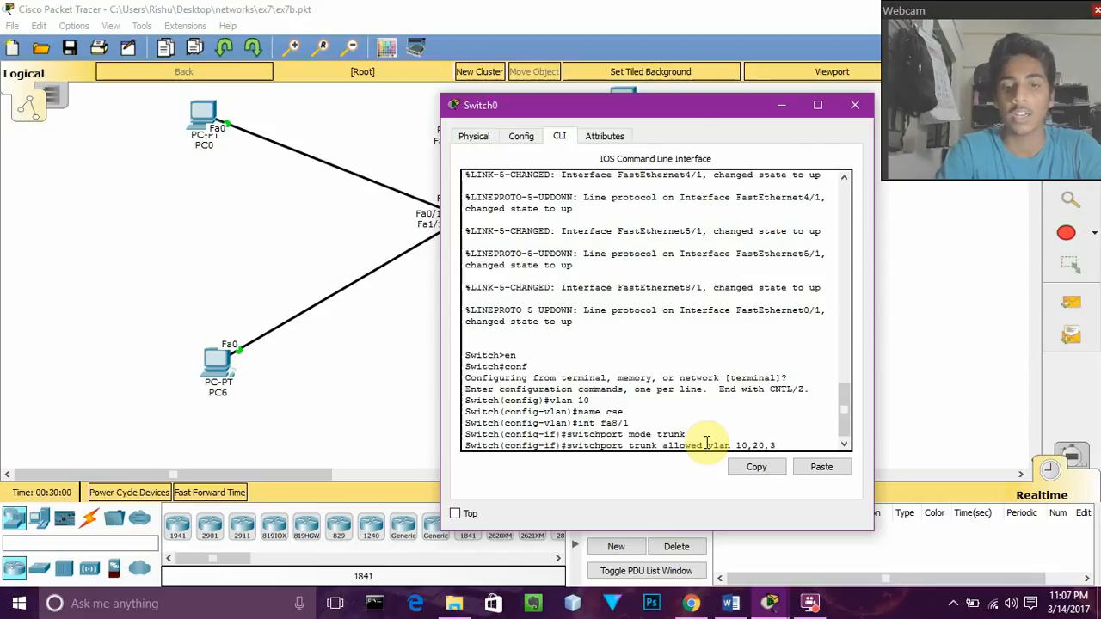
text(0)
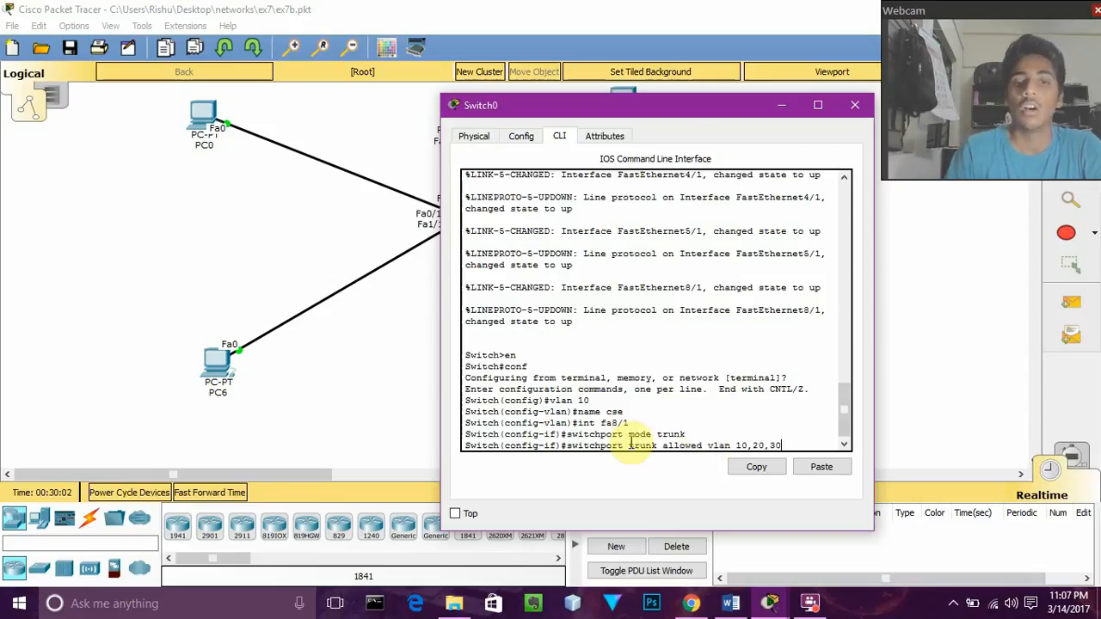
drag(632, 104, 458, 104)
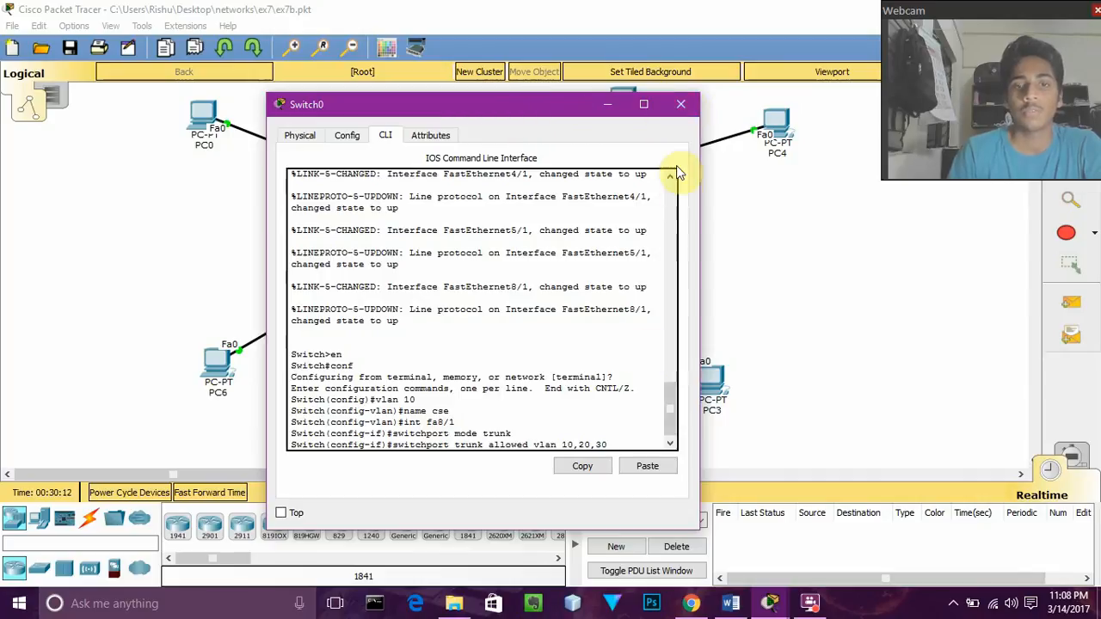
click(684, 104)
Send simple PDUs from PC0 to PC2 and from PC4 to PC6 to test connectivity
click(1071, 301)
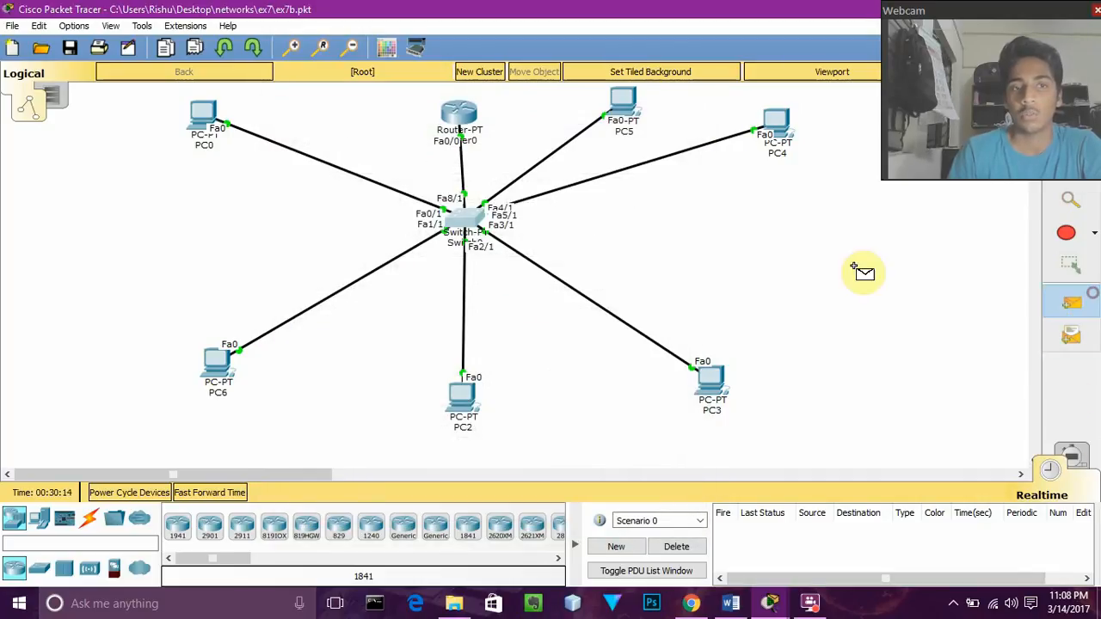
click(204, 112)
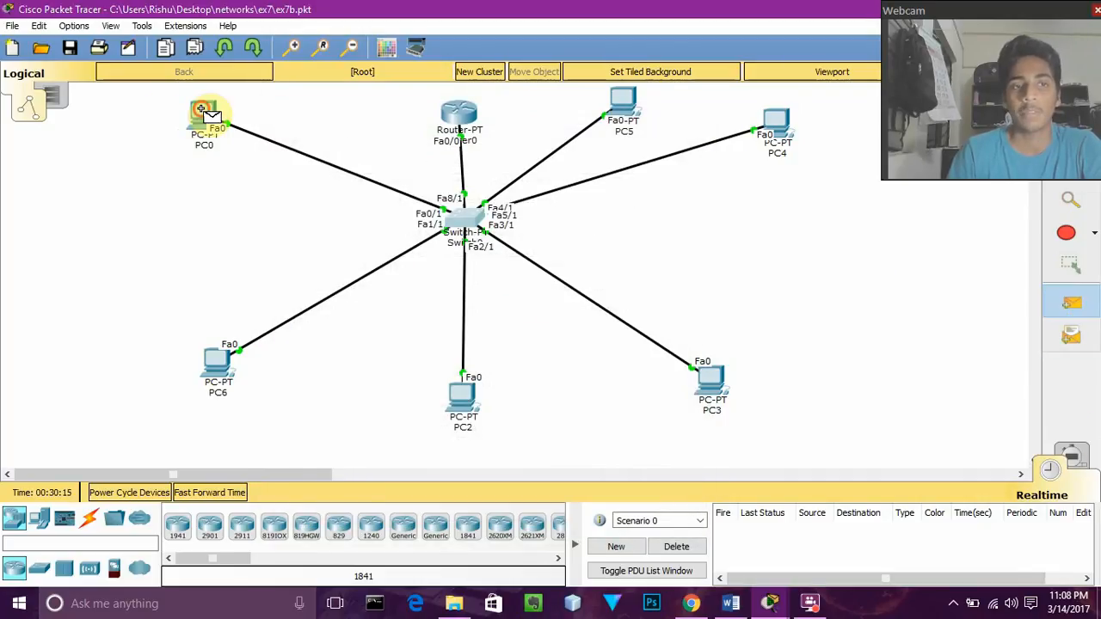
click(482, 403)
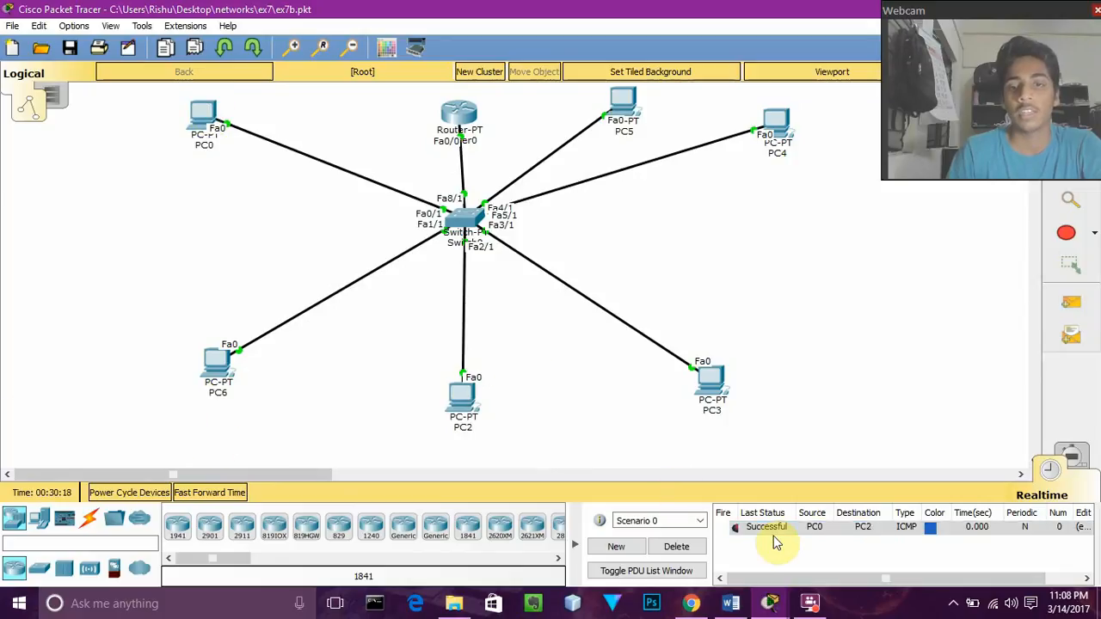
click(1072, 301)
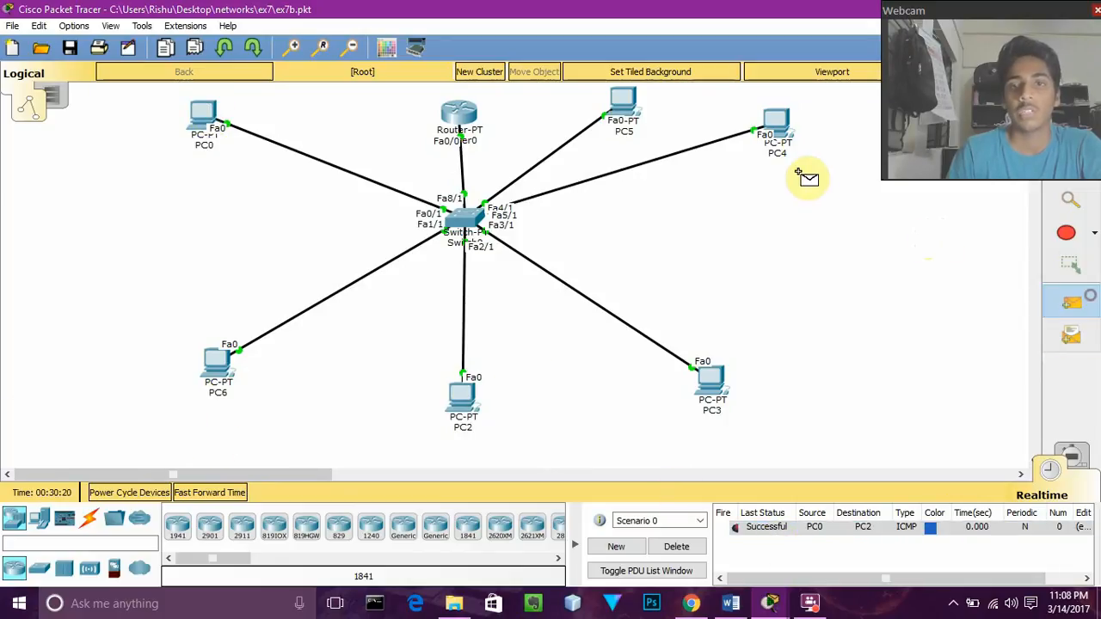
click(777, 123)
click(225, 386)
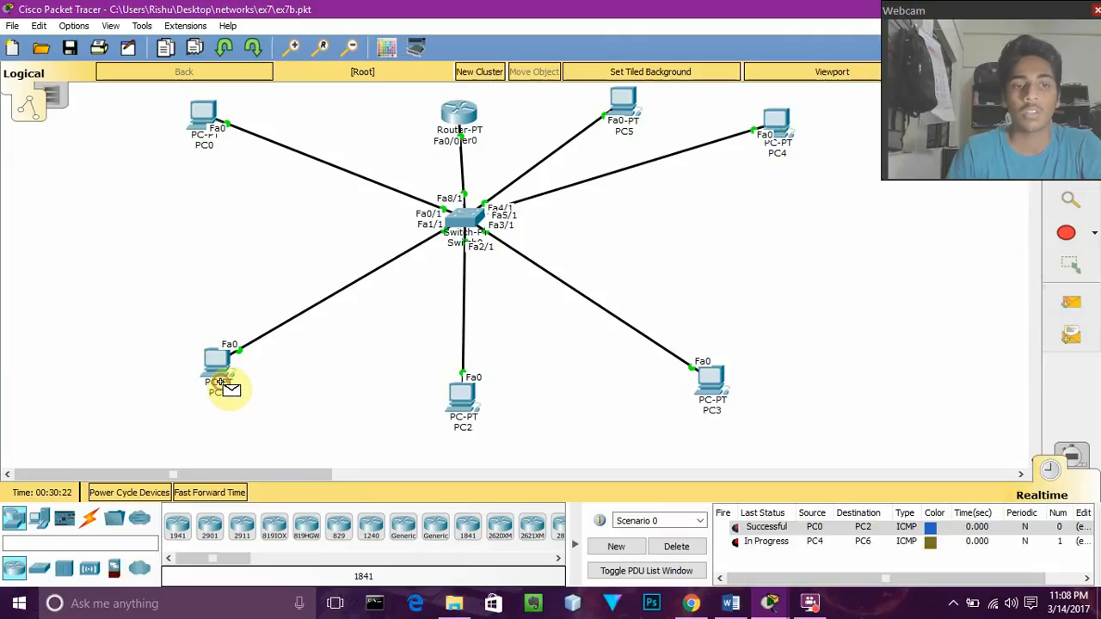
Examine the IP configurations of PC4 and PC2, closing each computer's window after viewing it
click(774, 128)
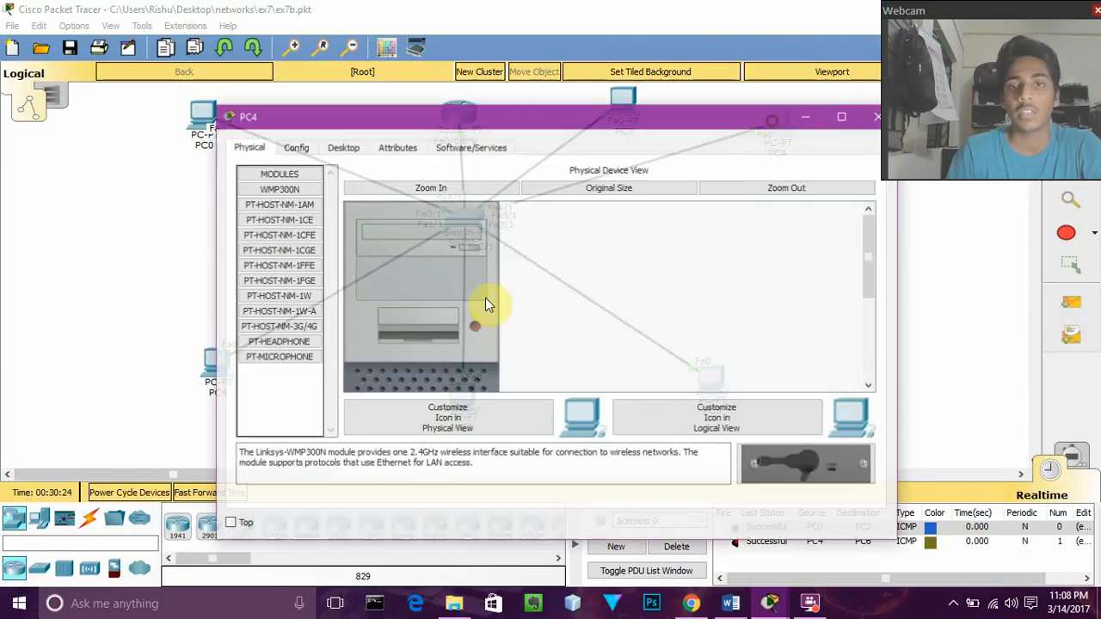
click(348, 147)
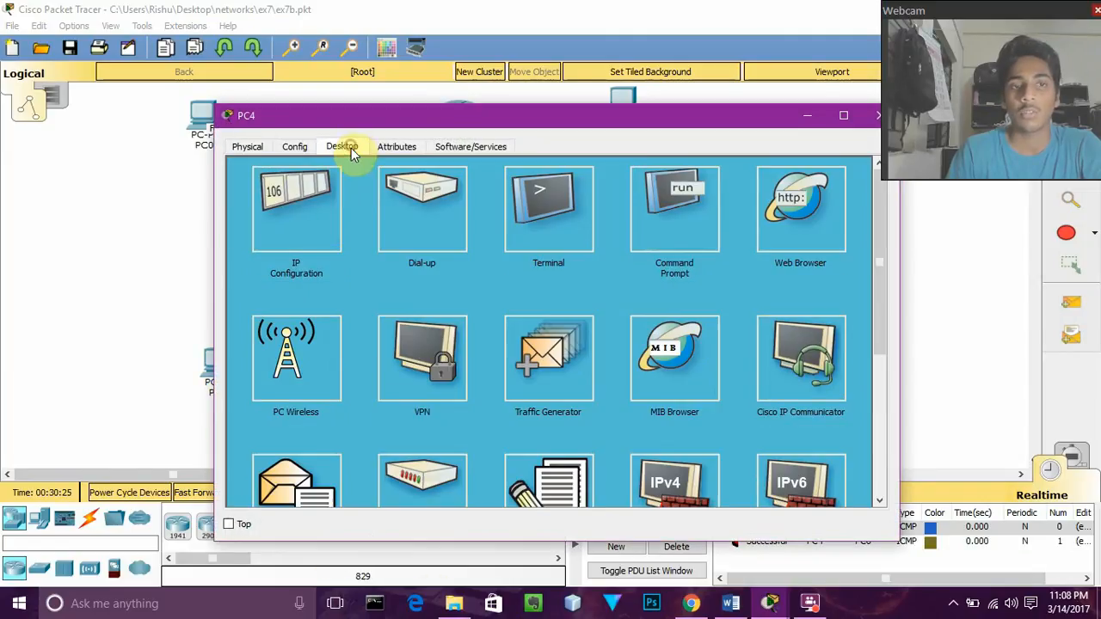
click(335, 221)
click(876, 116)
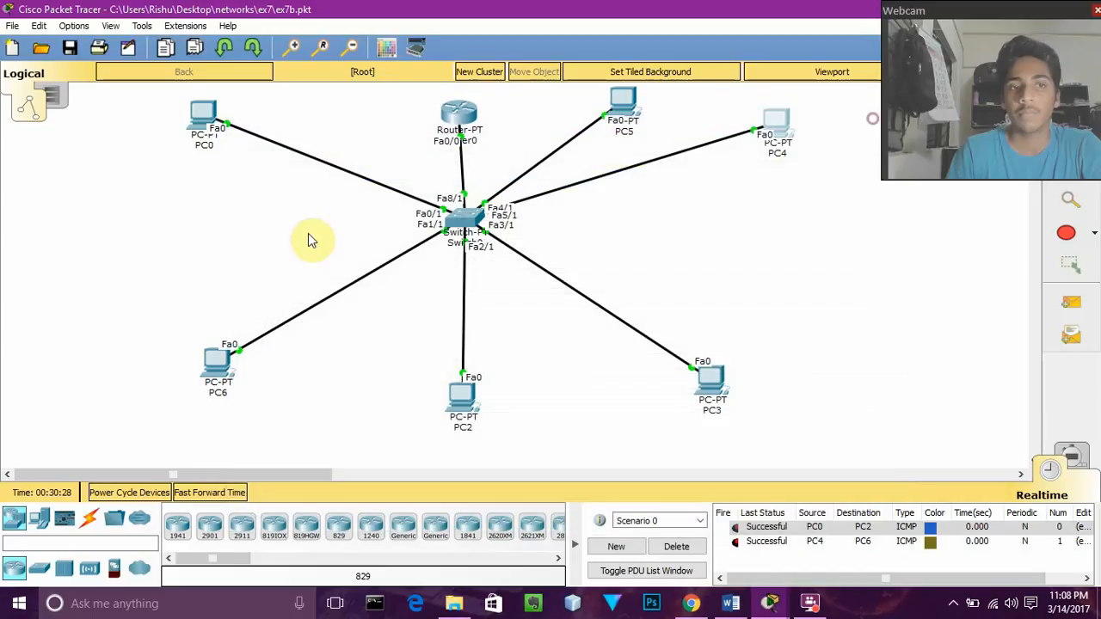
click(462, 394)
click(272, 197)
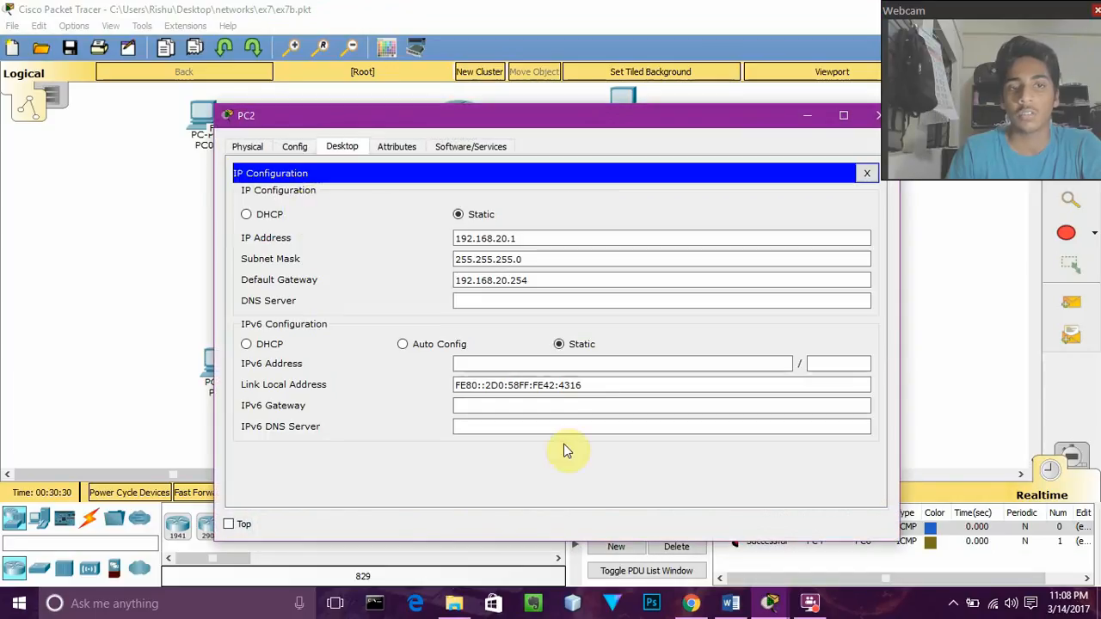
click(877, 115)
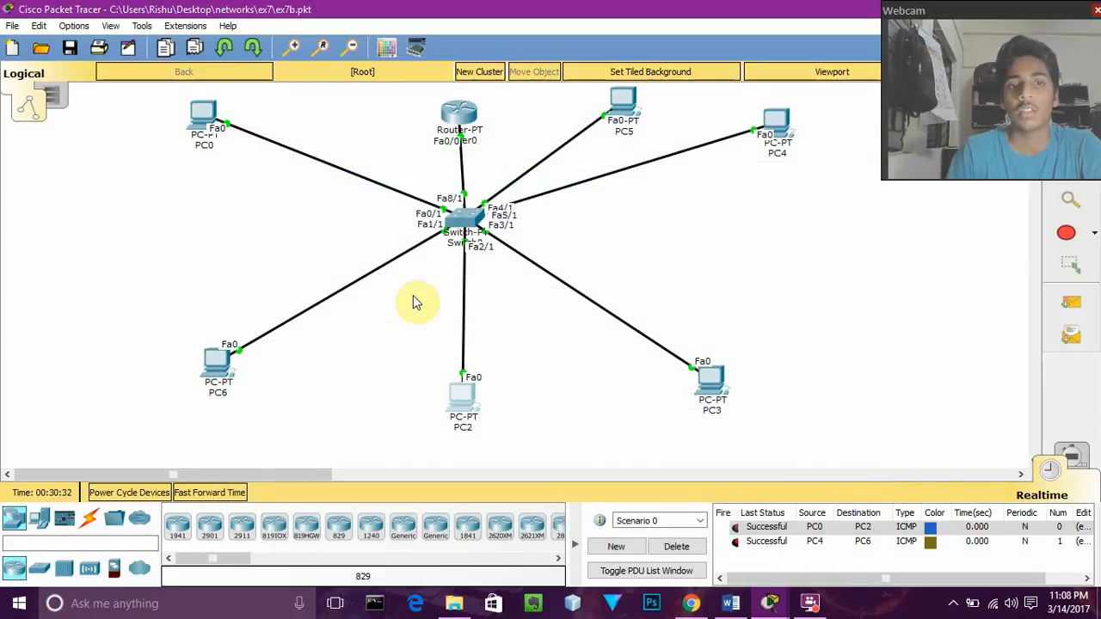
Examine PC0's IP configuration, including its IP address, subnet mask and default gateway
click(208, 110)
click(665, 217)
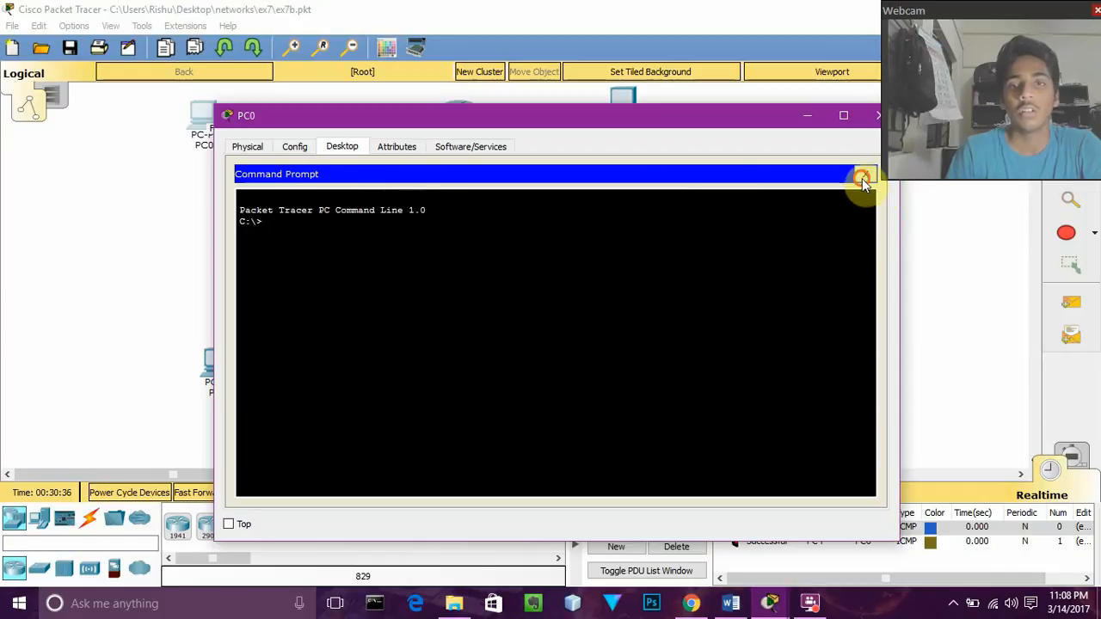
click(862, 178)
click(273, 201)
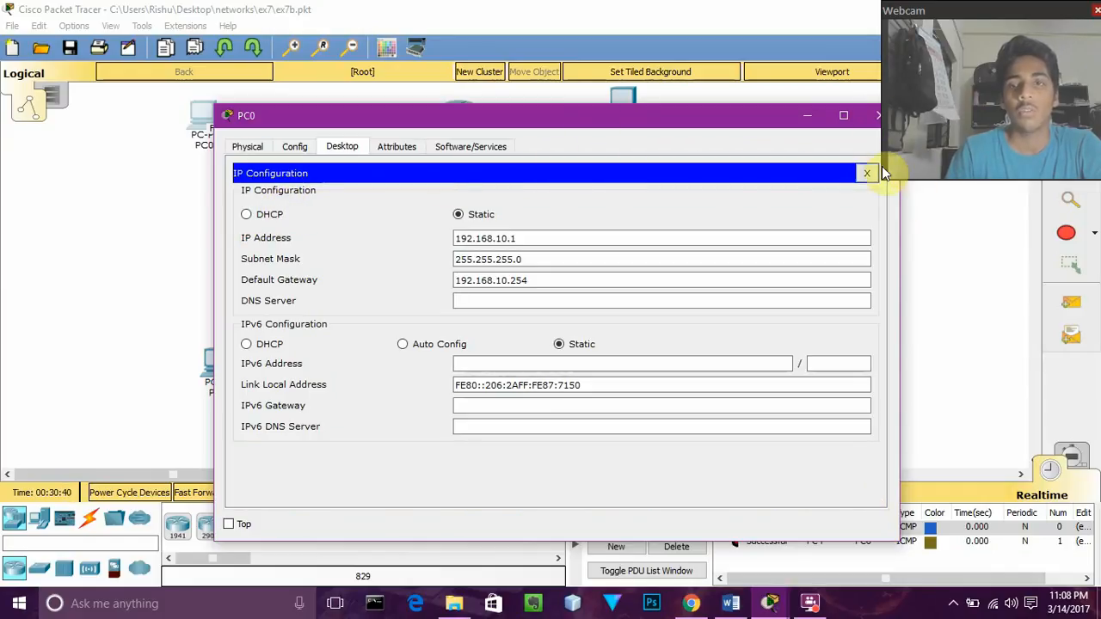
click(866, 173)
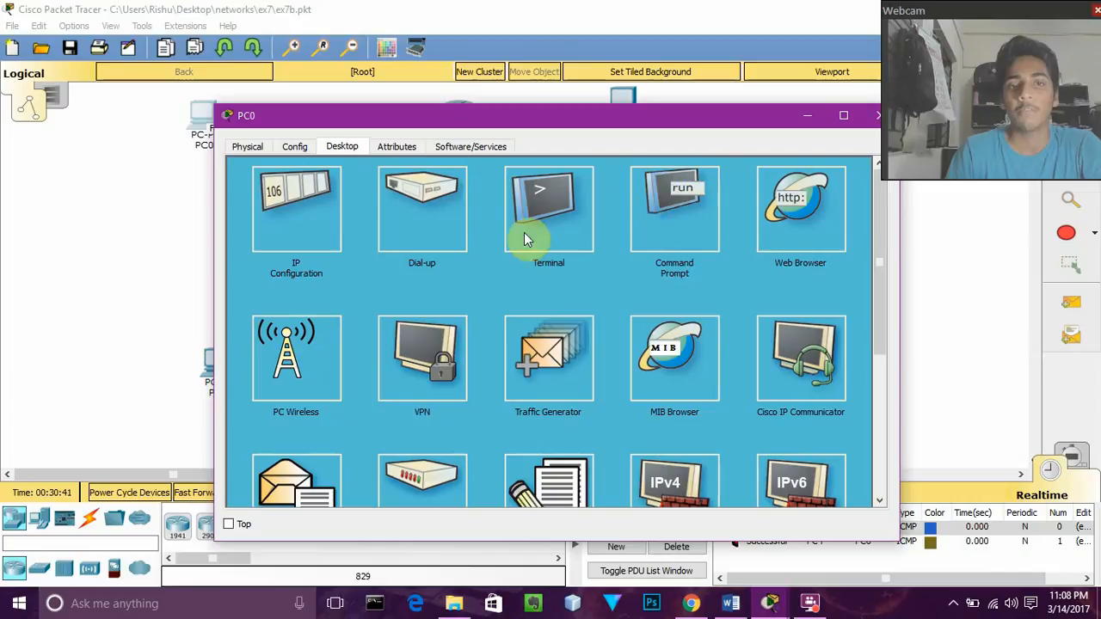
Ping 192.168.30.1 from PC0's command prompt, and close PC0's window
click(704, 224)
text(pi)
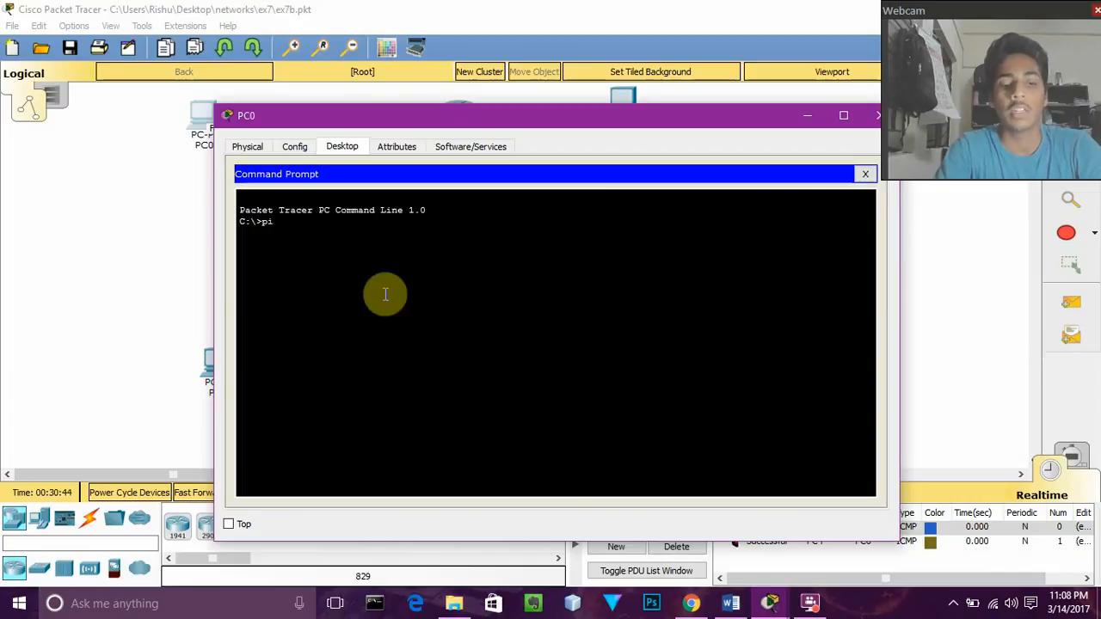
text(ng)
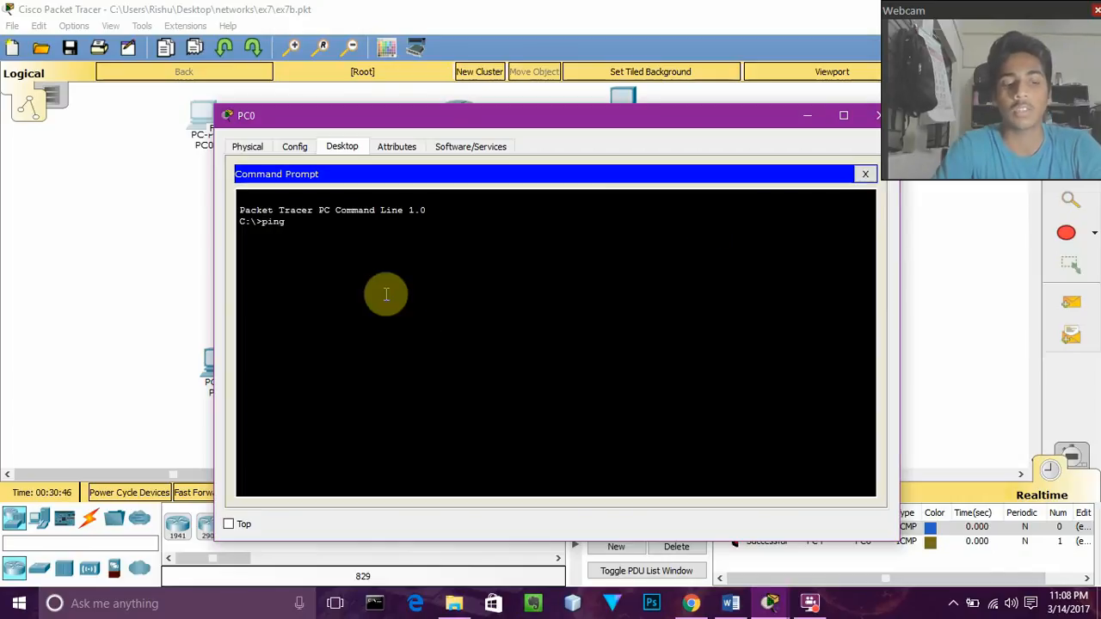
text( 192.1)
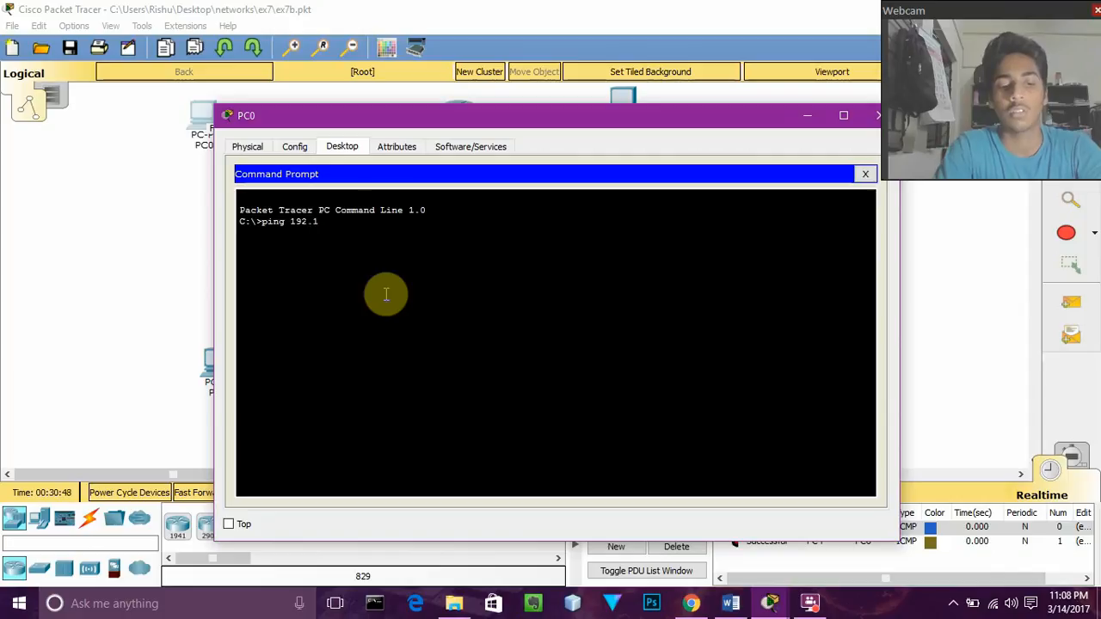
text(68.30.1)
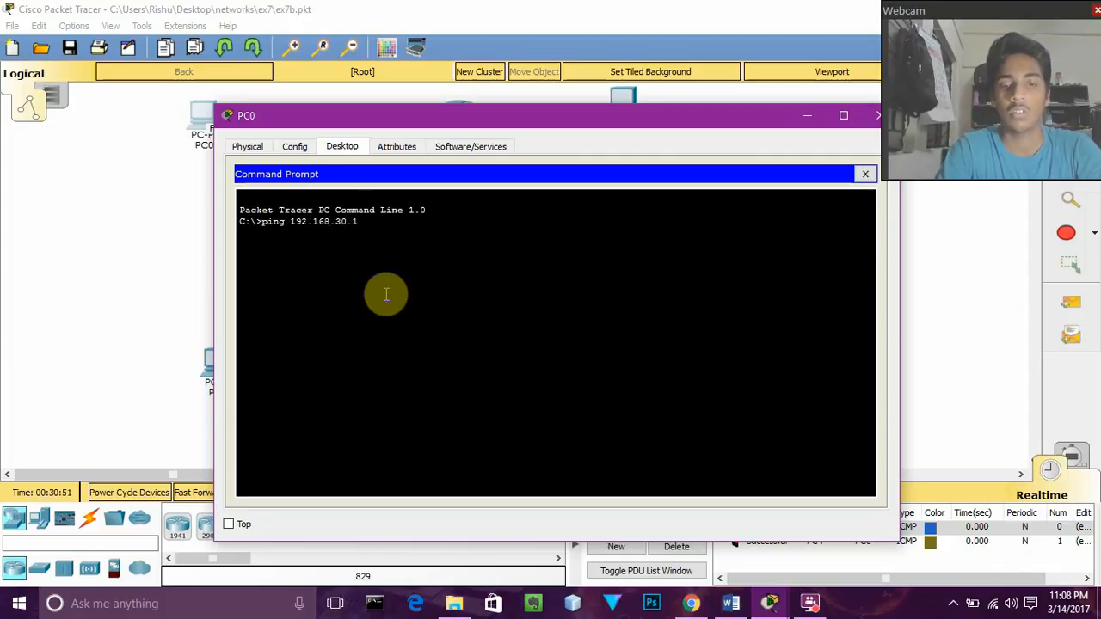
key(Return)
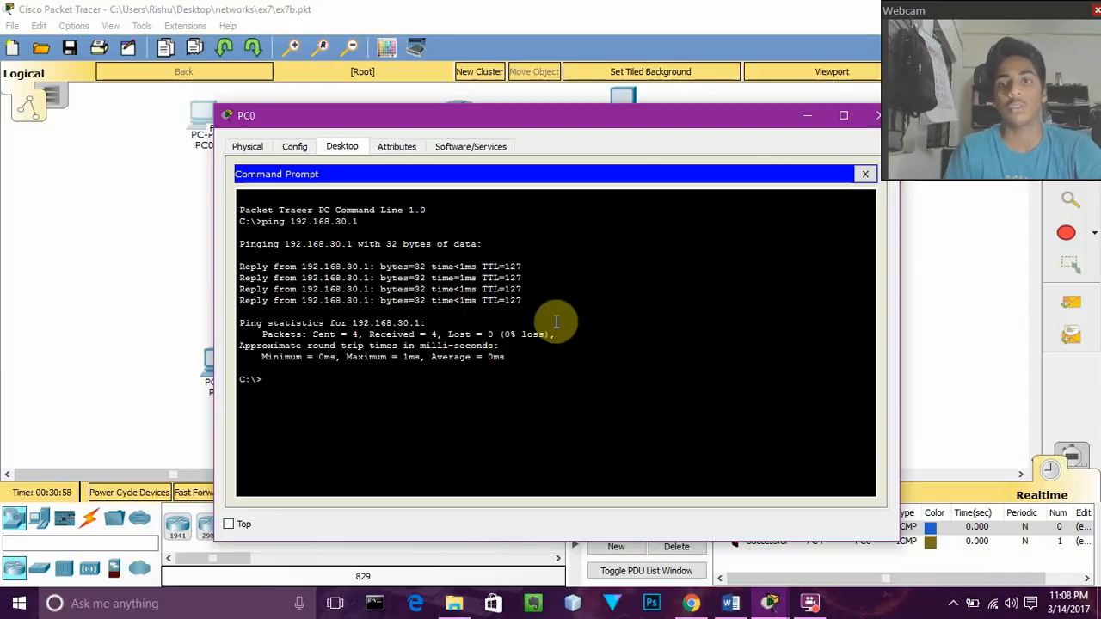
click(865, 174)
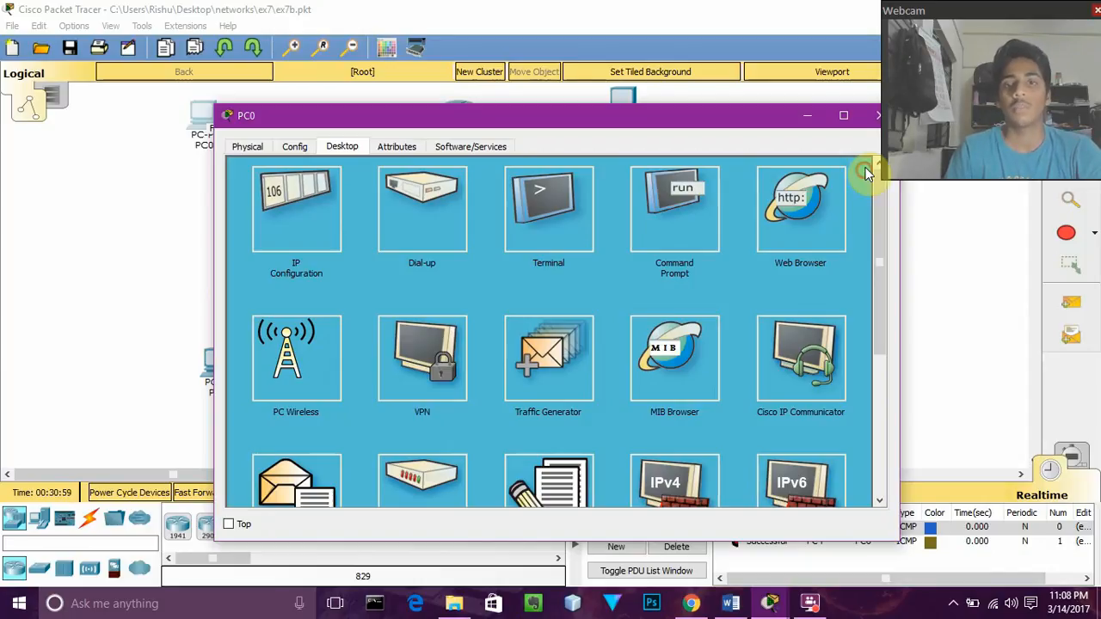
click(877, 116)
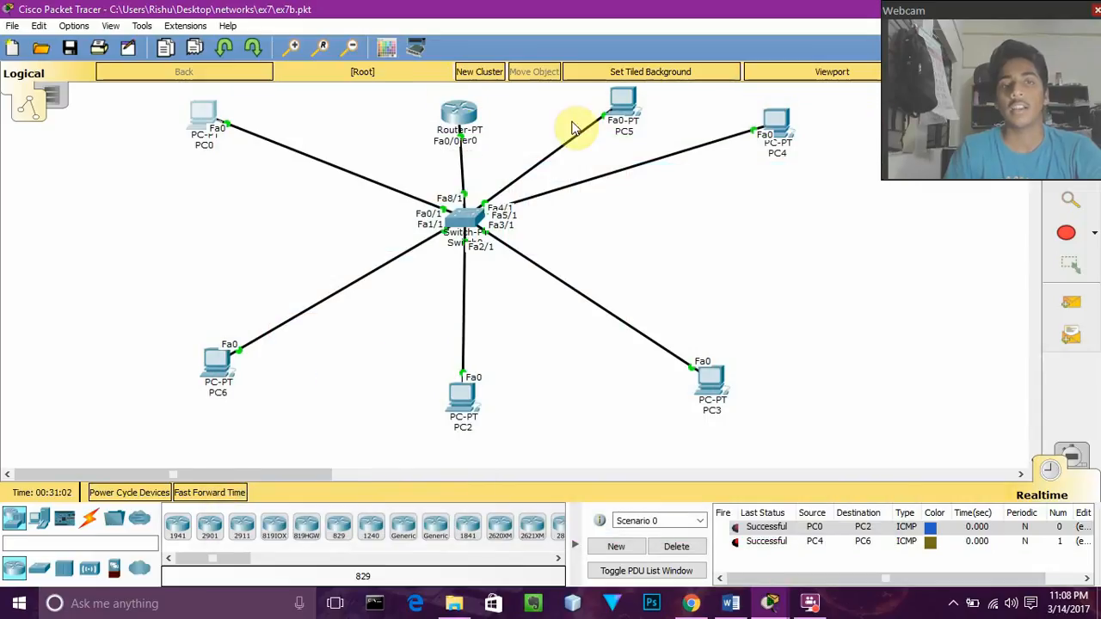